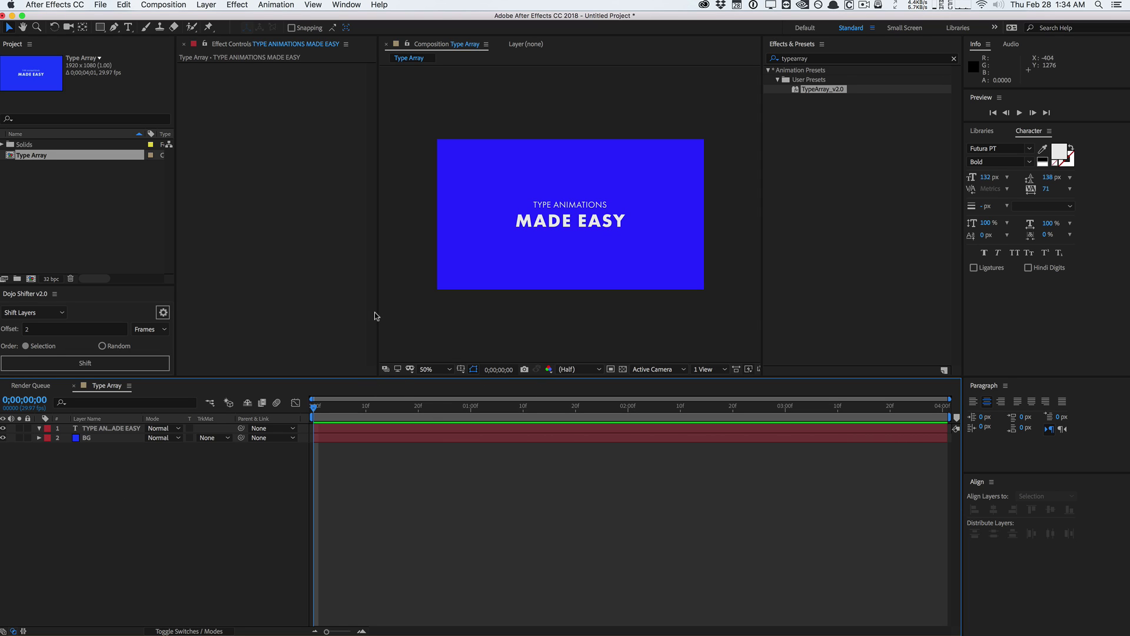
pyautogui.moveTo(377, 309); pyautogui.dragTo(379, 309)
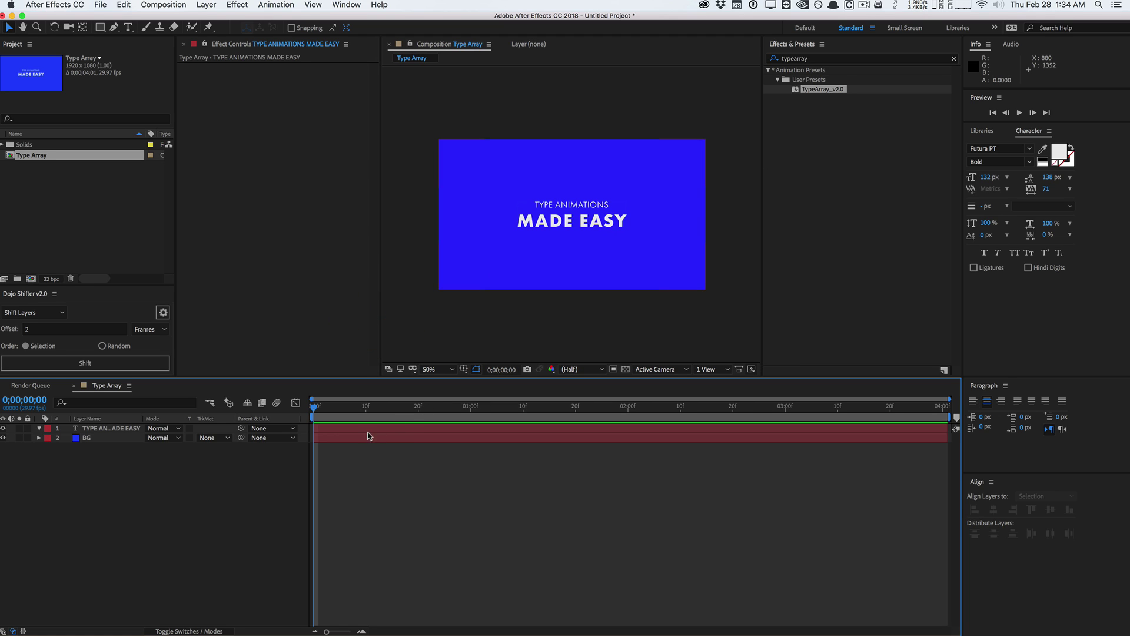
pyautogui.moveTo(362, 407); pyautogui.dragTo(296, 399)
pyautogui.moveTo(433, 398); pyautogui.dragTo(470, 405)
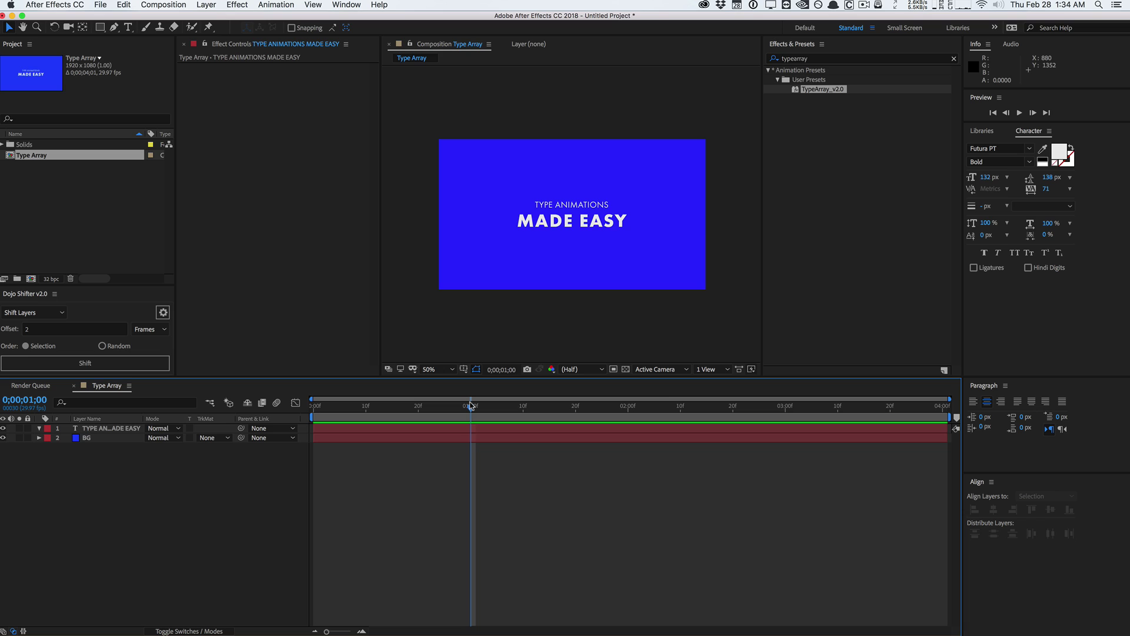
pyautogui.moveTo(471, 405); pyautogui.dragTo(524, 405)
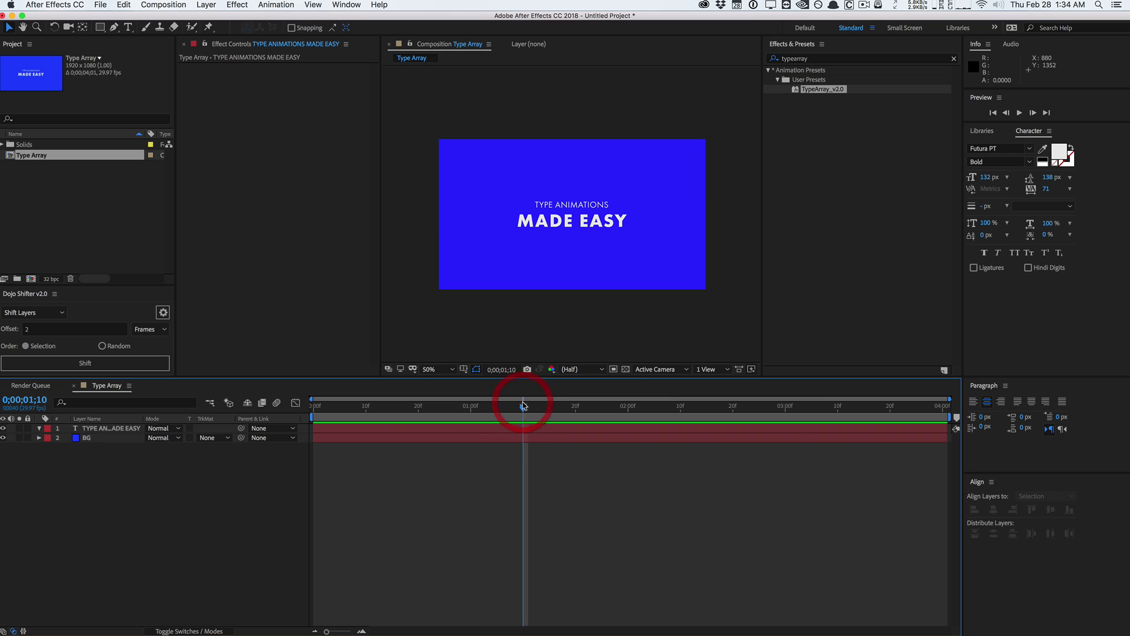
pyautogui.click(575, 404)
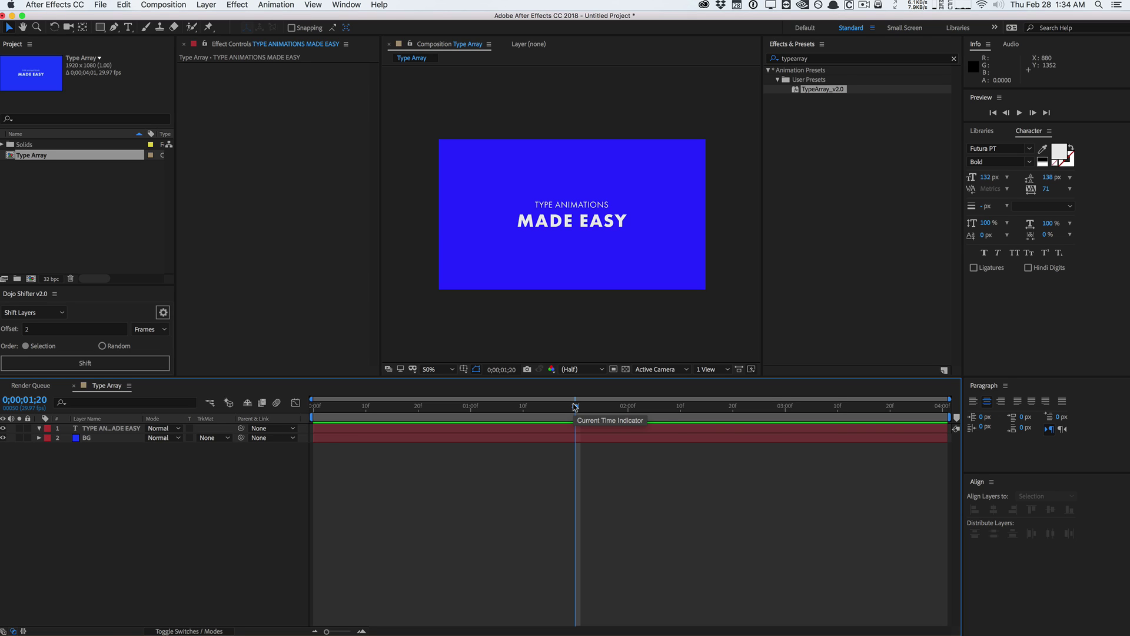
pyautogui.click(366, 406)
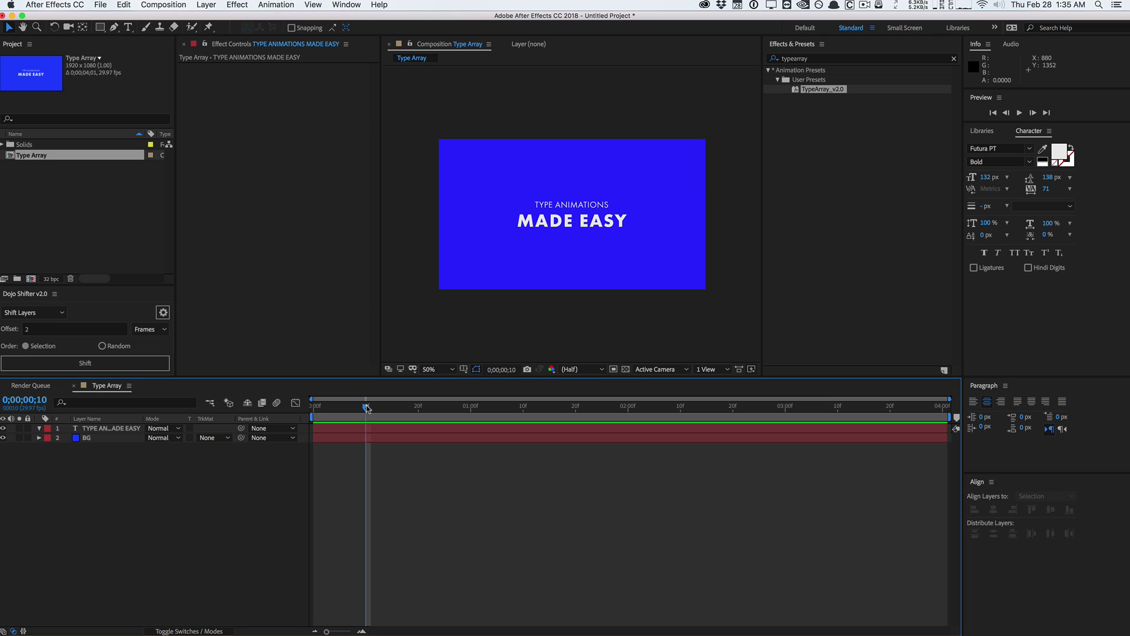
pyautogui.click(366, 407)
pyautogui.click(131, 428)
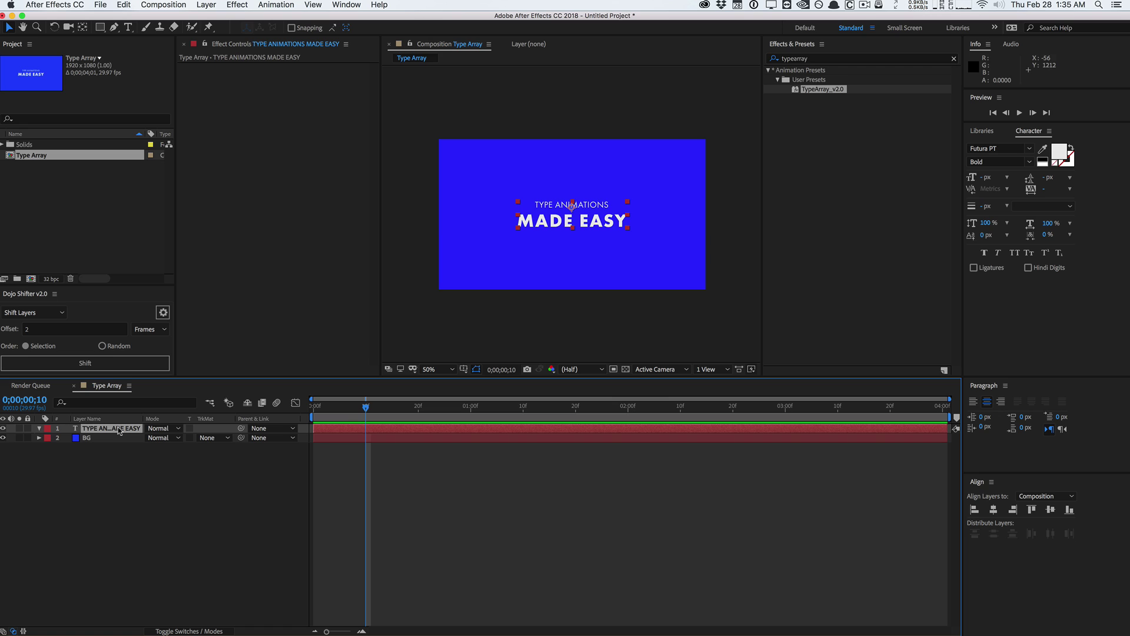
pyautogui.press('super+d')
pyautogui.press('super+d')
pyautogui.press('super+d')
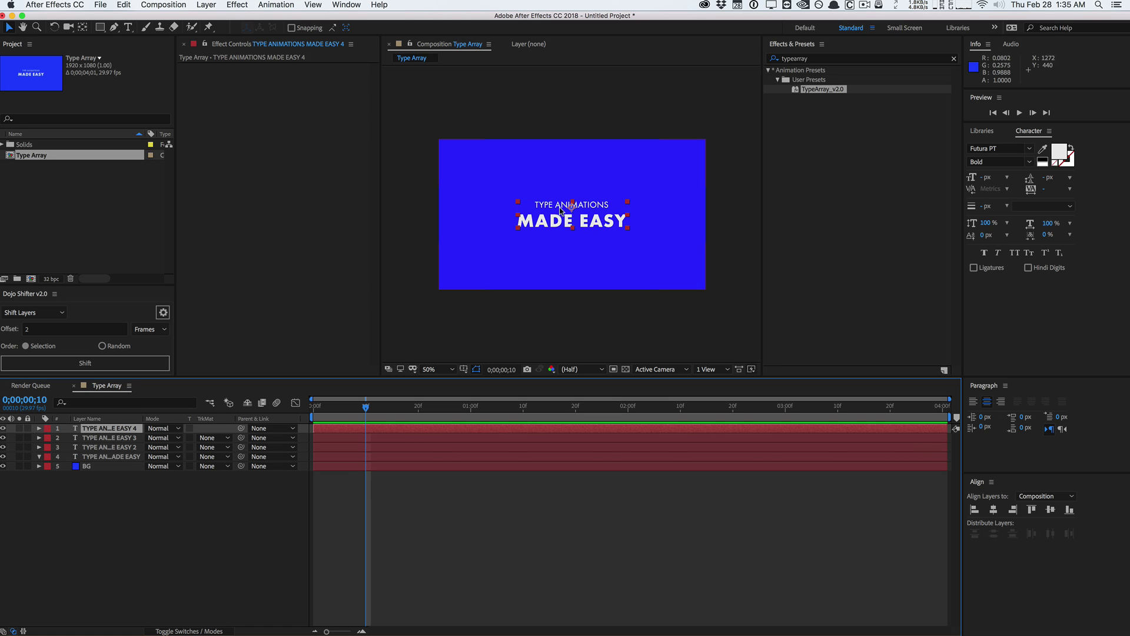
pyautogui.click(107, 457)
pyautogui.click(111, 429)
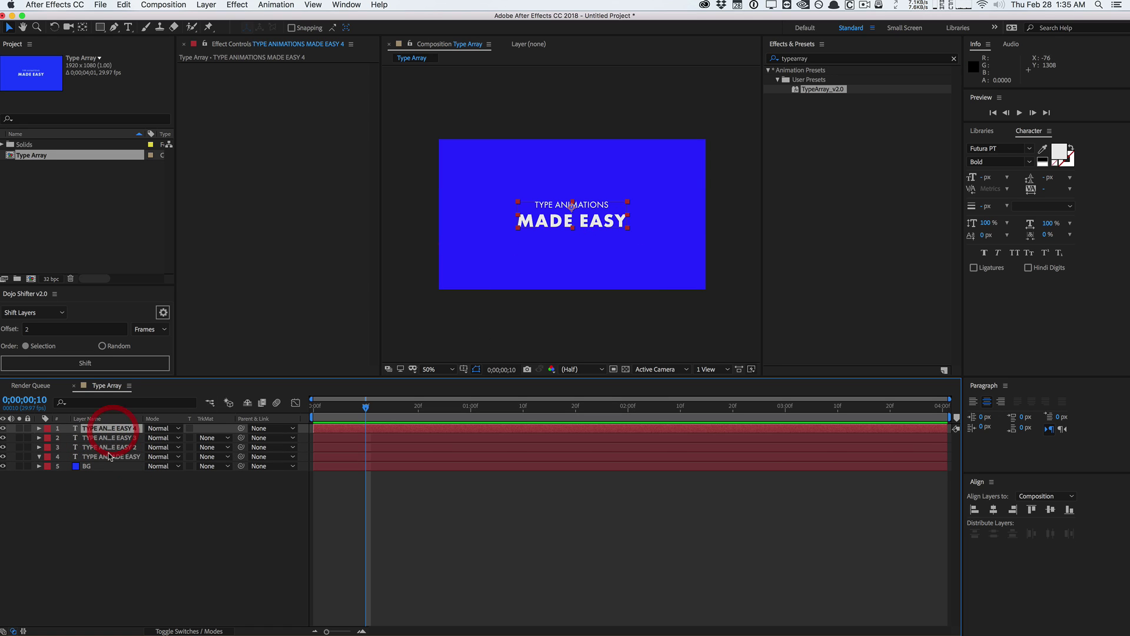
pyautogui.click(109, 456)
pyautogui.keyDown('shift'); pyautogui.click(113, 429); pyautogui.keyUp('shift')
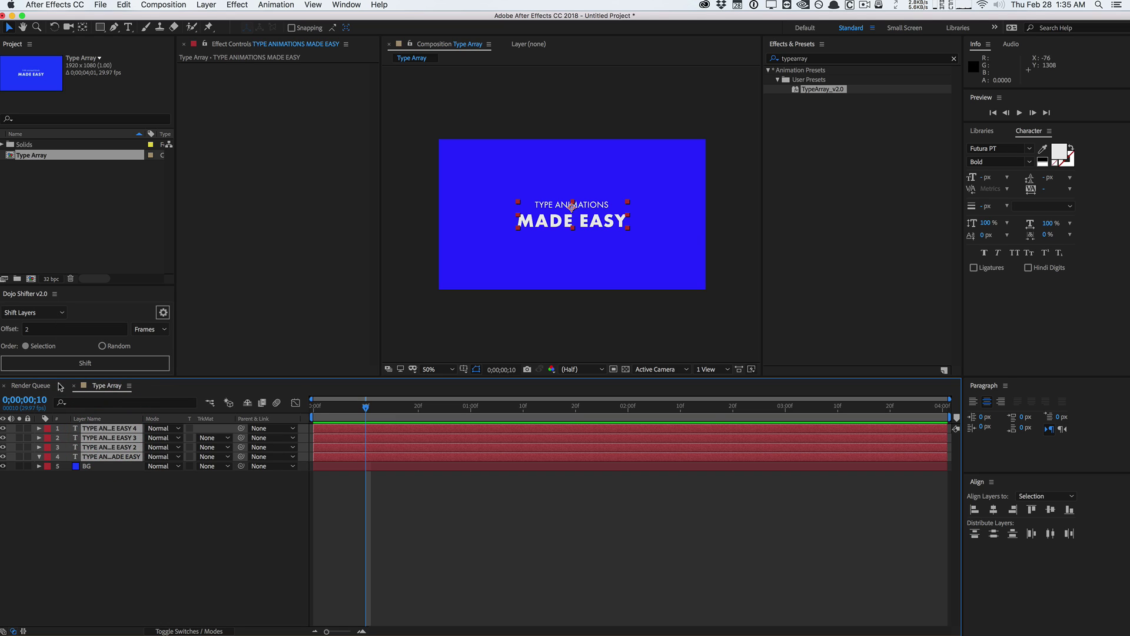
pyautogui.click(83, 364)
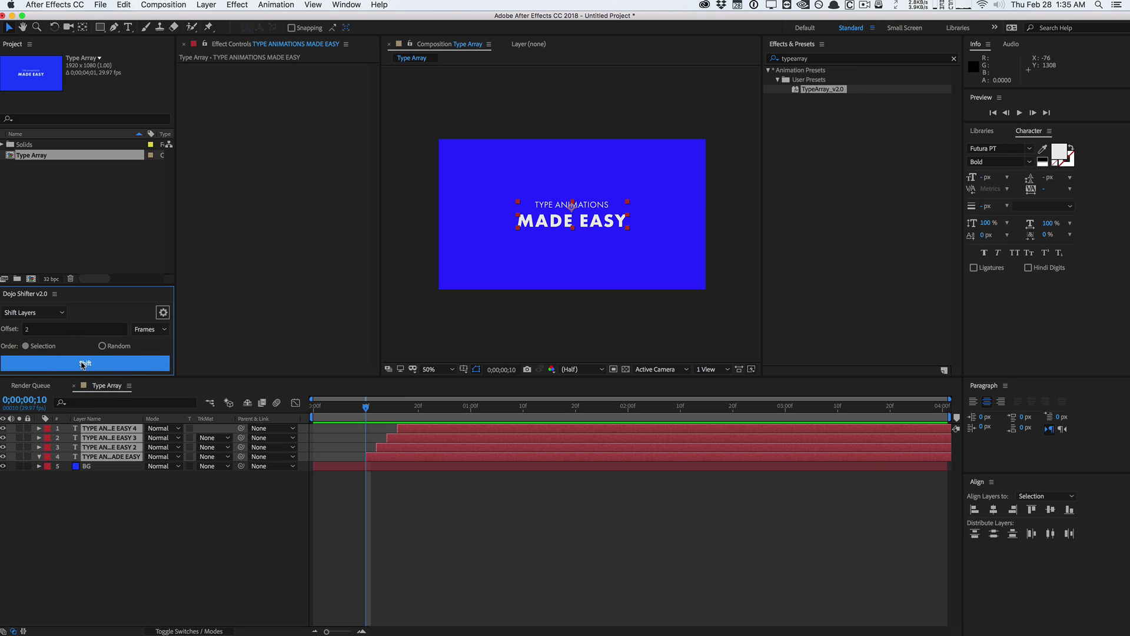
pyautogui.moveTo(366, 406); pyautogui.dragTo(392, 406)
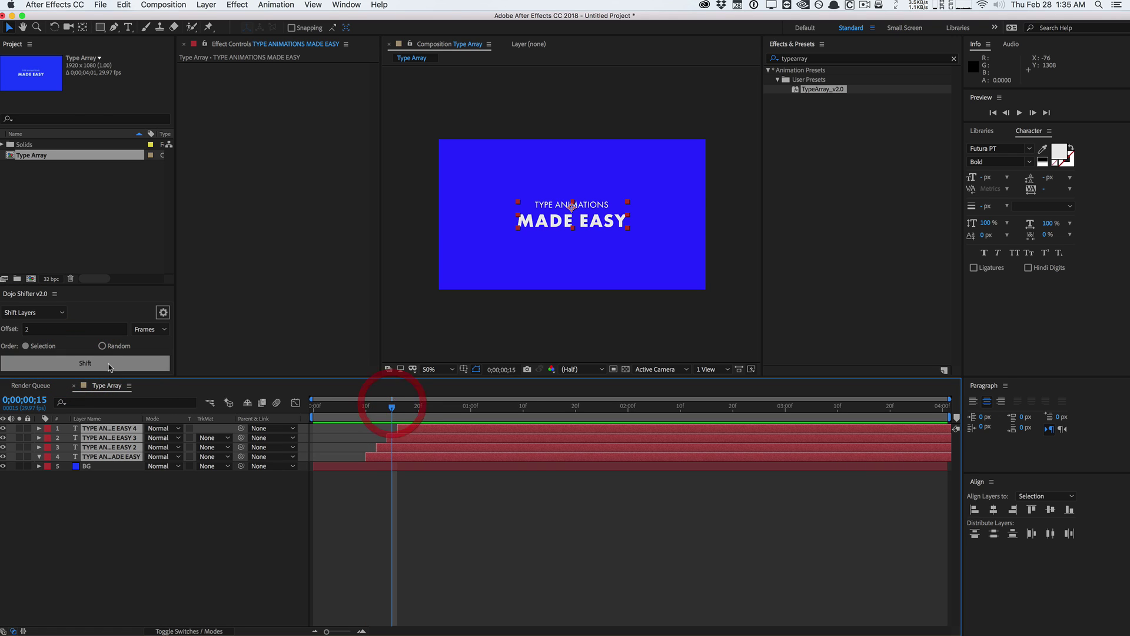
pyautogui.click(102, 346)
pyautogui.click(109, 364)
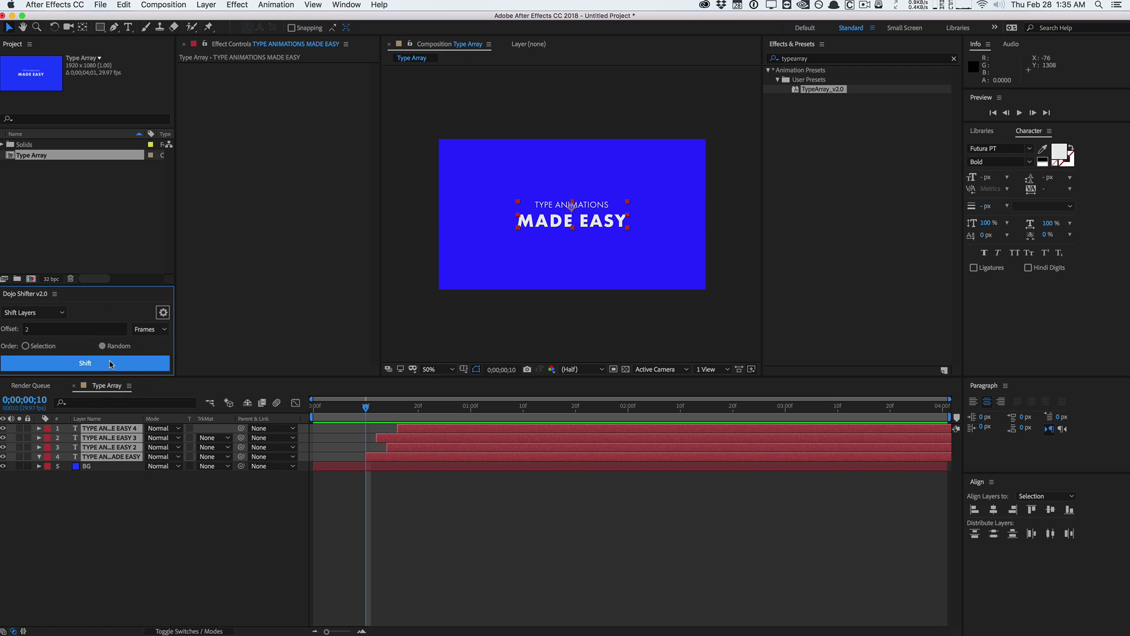
pyautogui.press('super+z')
pyautogui.press('super+z')
pyautogui.click(62, 313)
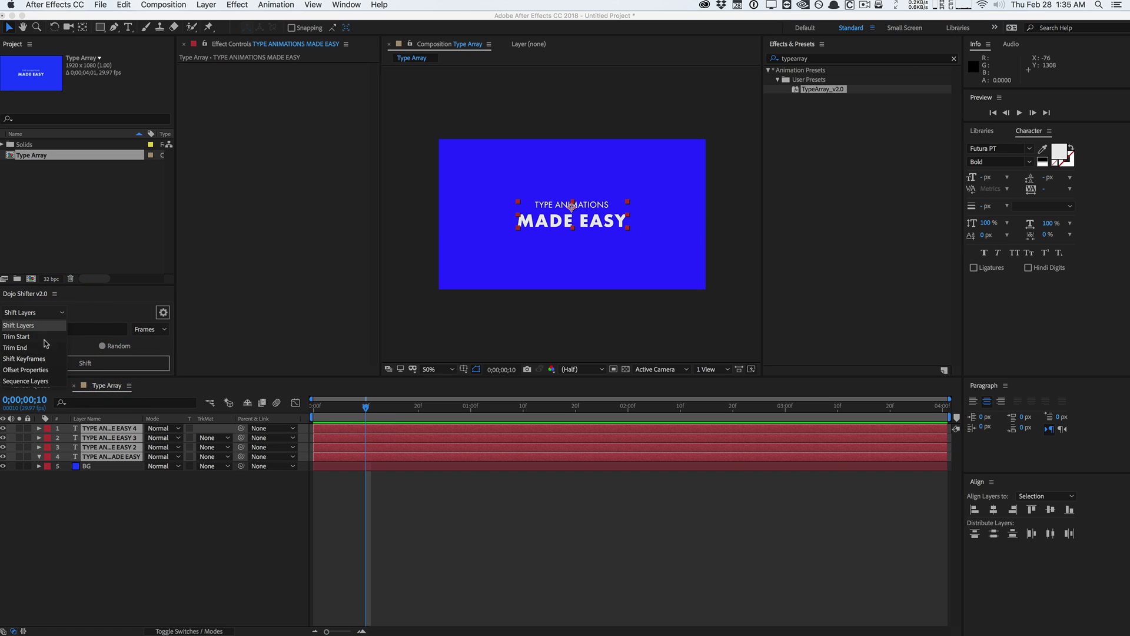
pyautogui.click(24, 336)
pyautogui.click(26, 345)
pyautogui.click(47, 361)
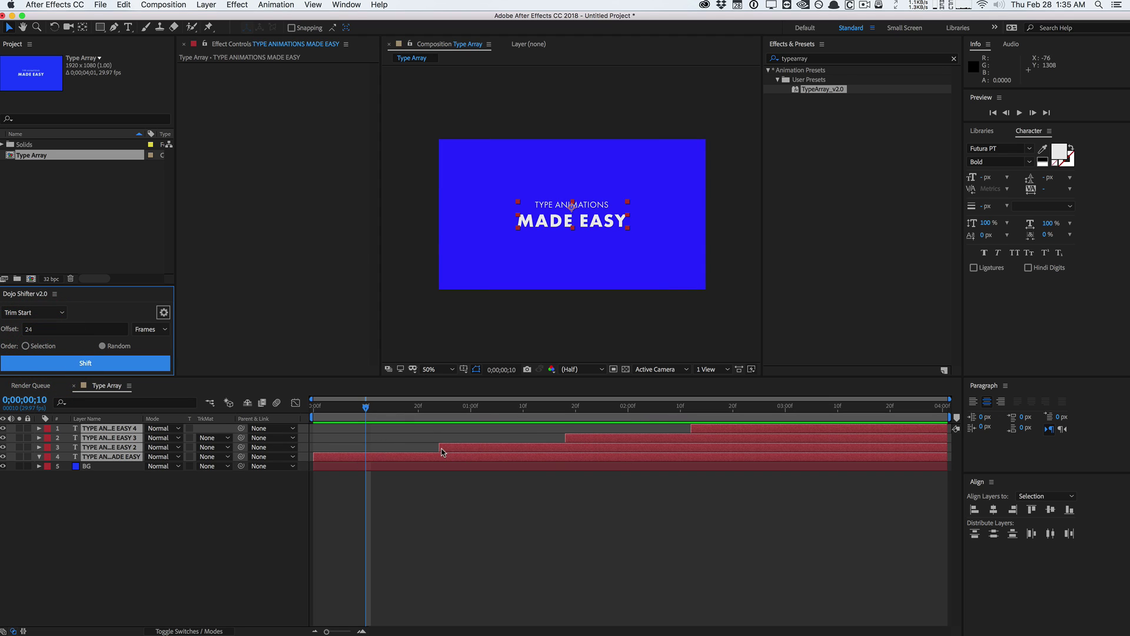
pyautogui.press('super+z')
pyautogui.moveTo(366, 407); pyautogui.dragTo(408, 406)
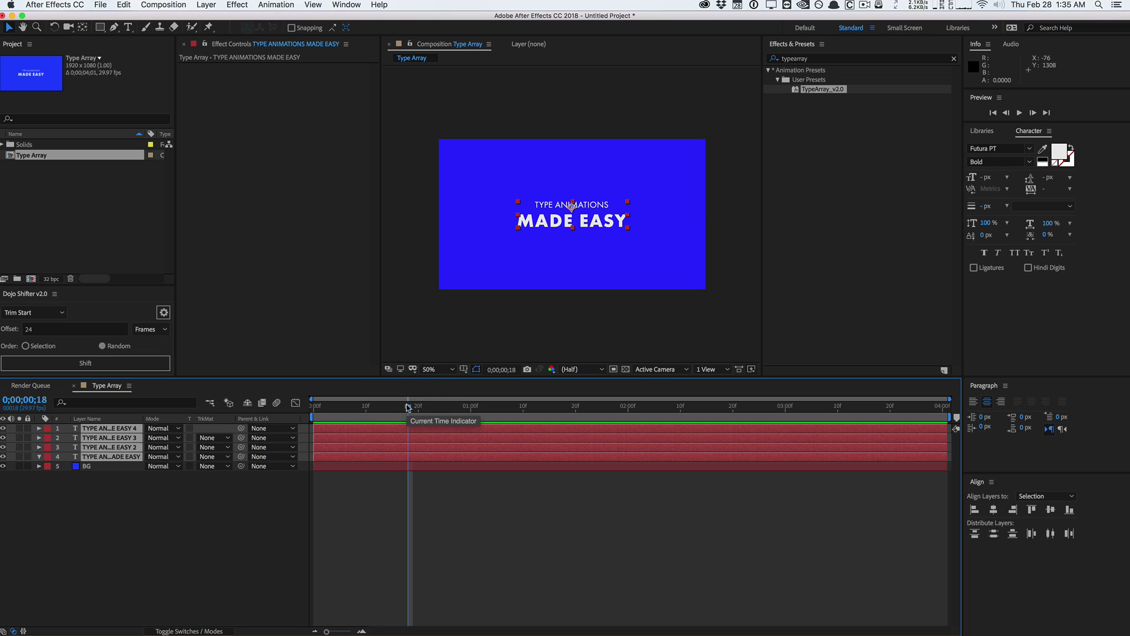
pyautogui.moveTo(409, 406); pyautogui.dragTo(512, 403)
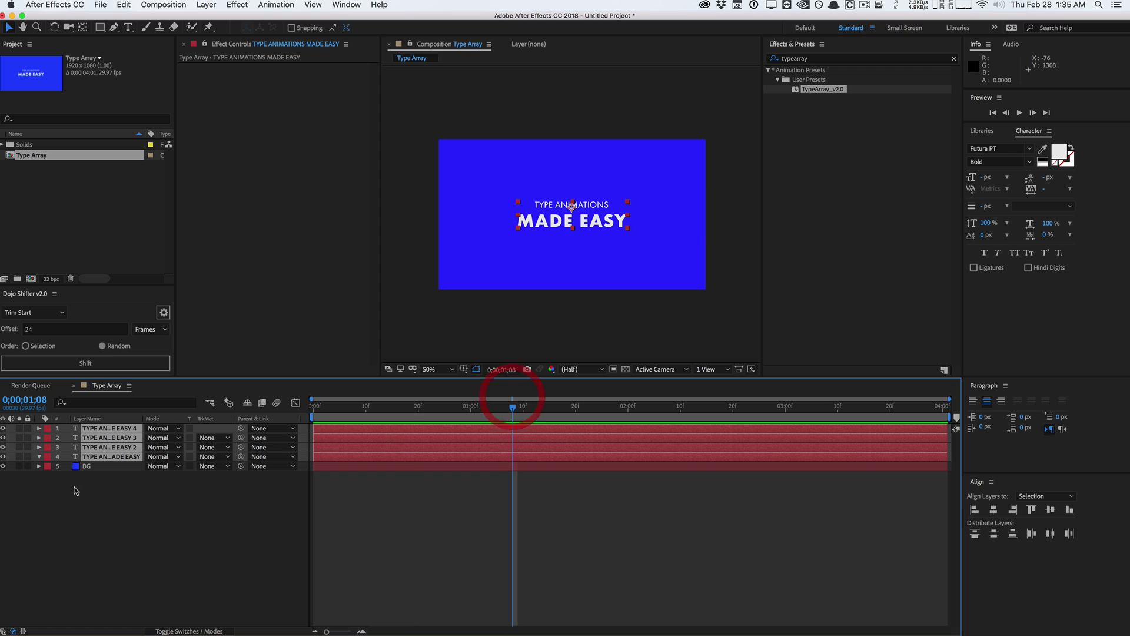
pyautogui.click(108, 492)
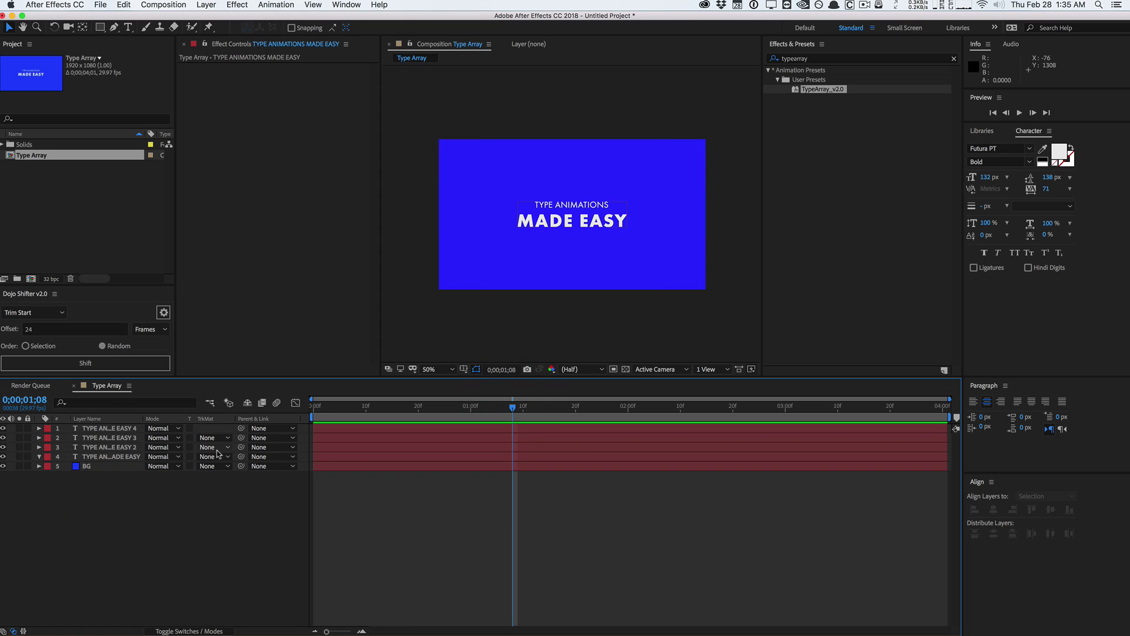
# Undo the duplicate text layers and apply the TypeArray_v2.0 preset to the title text layer.
pyautogui.press('super+z')
pyautogui.press('super+z')
pyautogui.press('super+z')
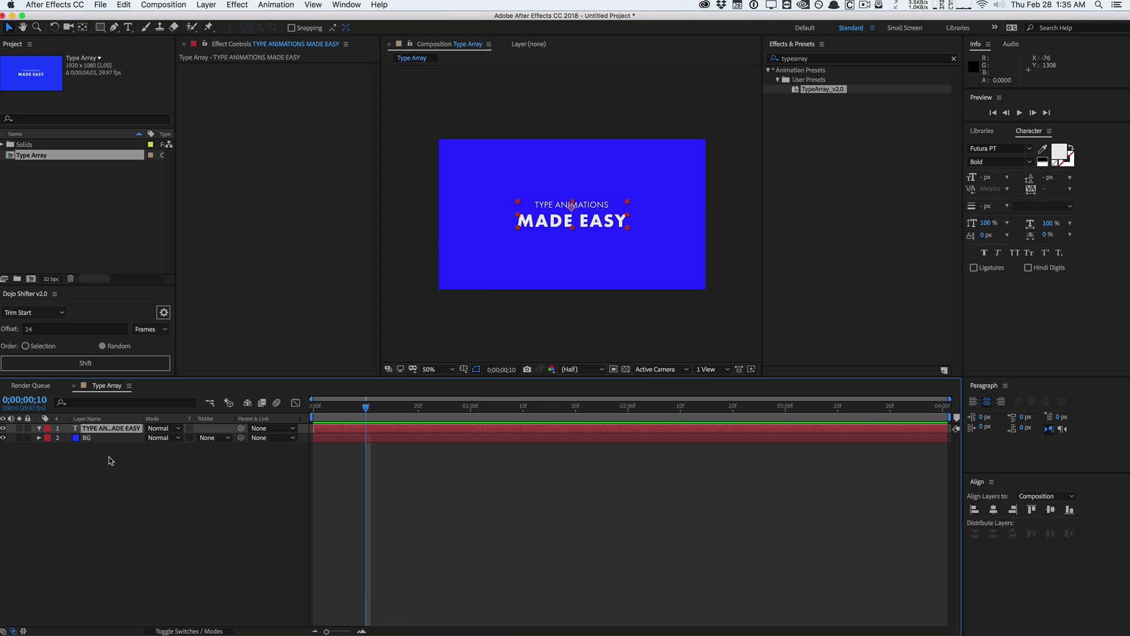
pyautogui.moveTo(312, 405); pyautogui.dragTo(596, 405)
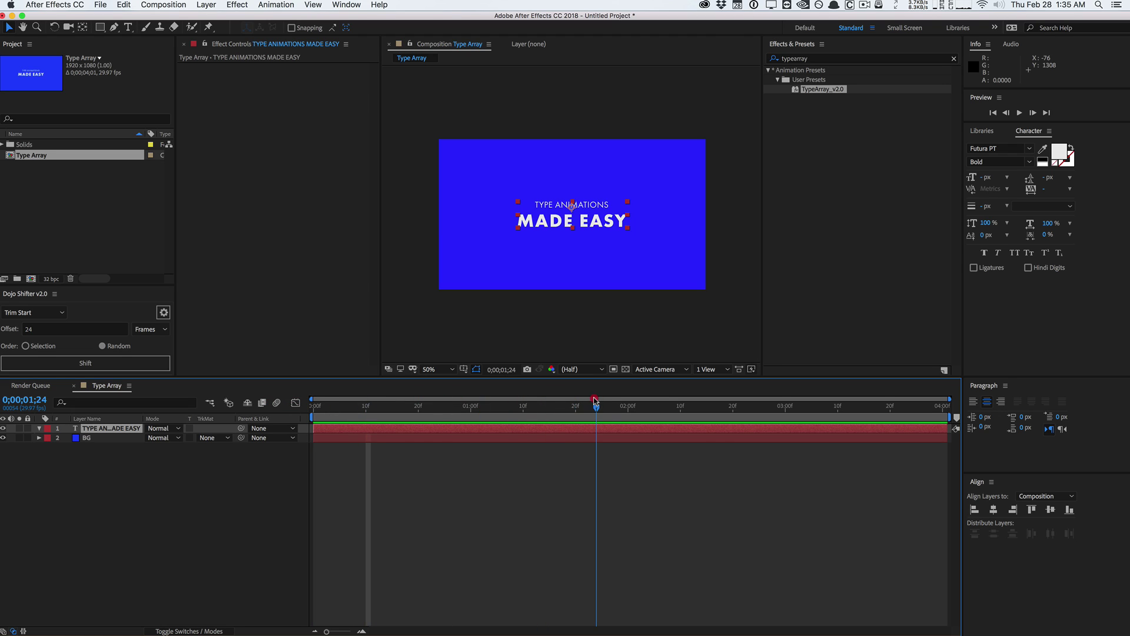
pyautogui.click(227, 475)
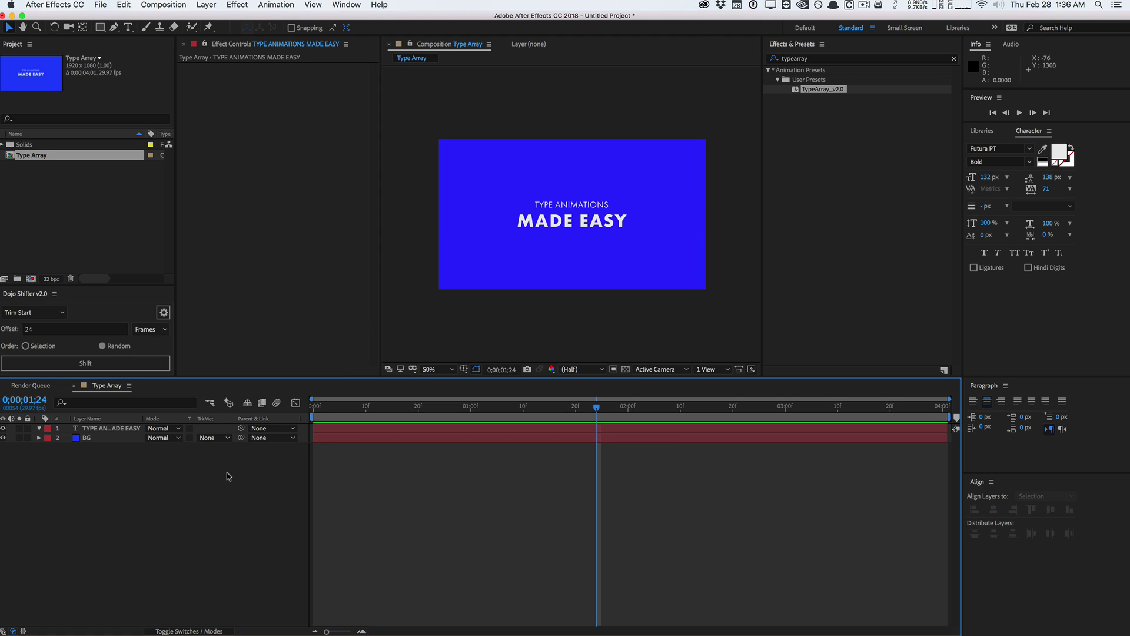
pyautogui.click(106, 428)
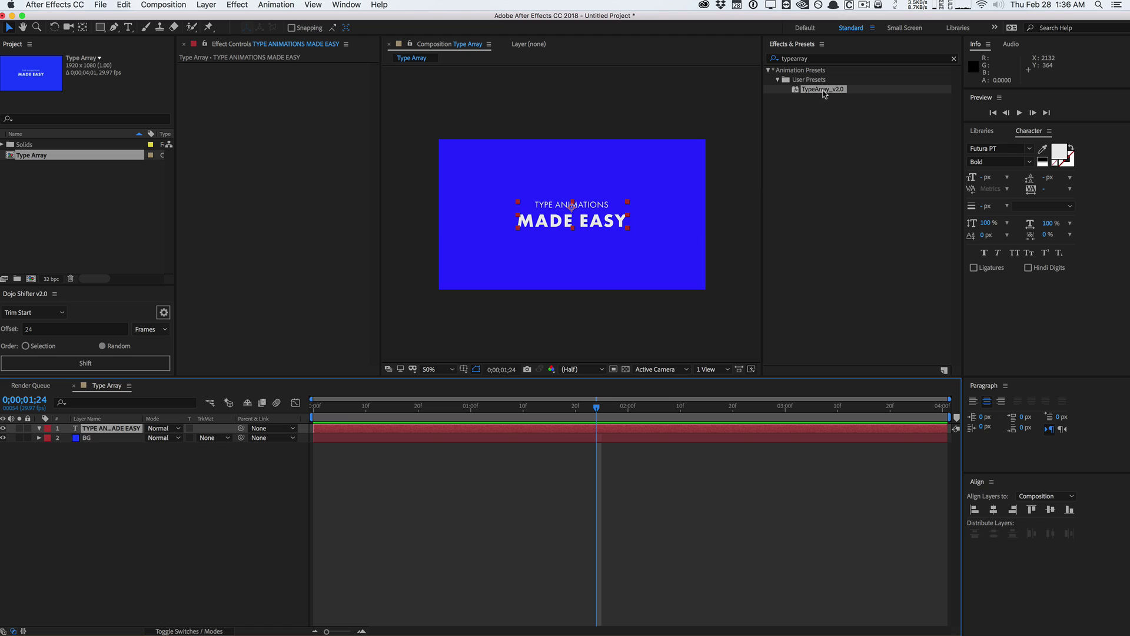
pyautogui.moveTo(825, 92); pyautogui.dragTo(442, 334)
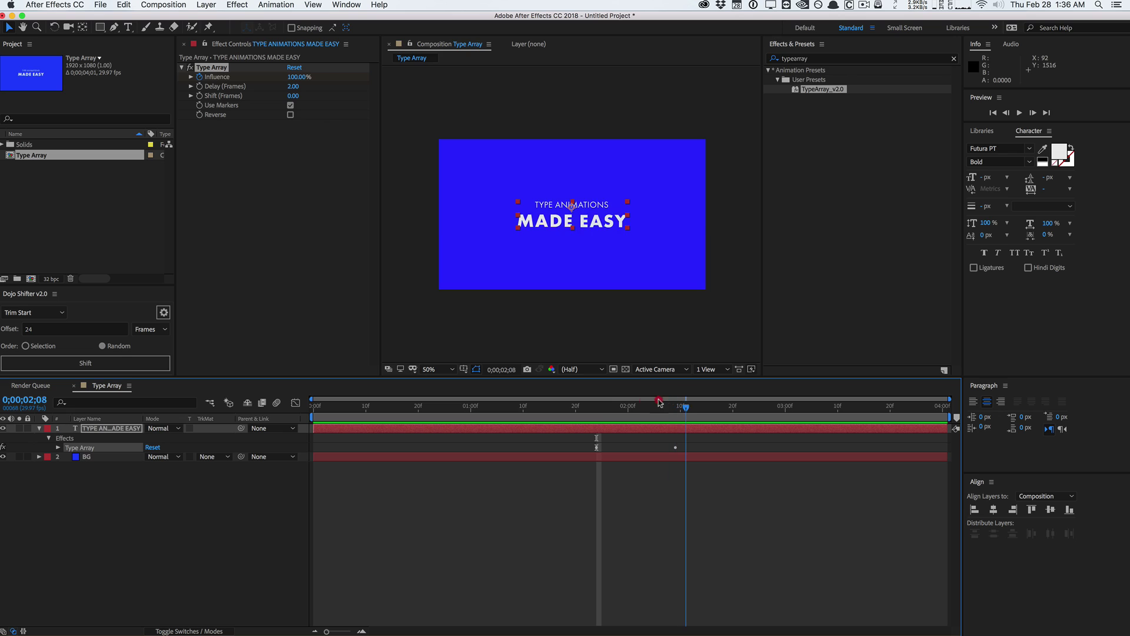
# Shift both Type Array Influence keyframes so the reveal starts at frame 0.
pyautogui.click(596, 404)
pyautogui.moveTo(595, 405); pyautogui.dragTo(675, 396)
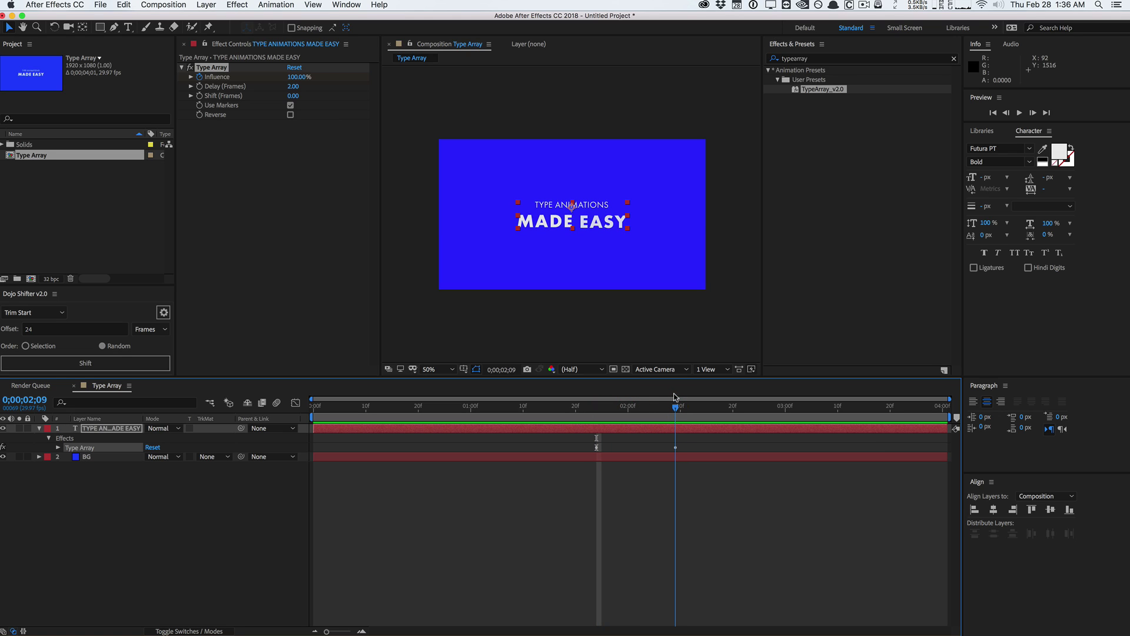
pyautogui.click(675, 396)
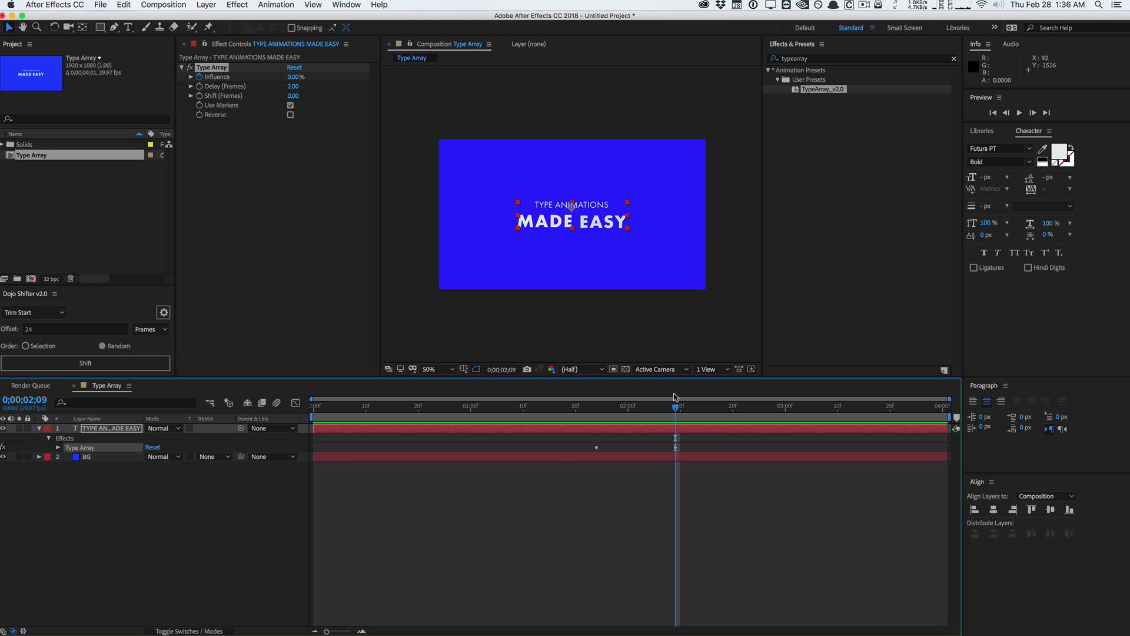
pyautogui.click(585, 411)
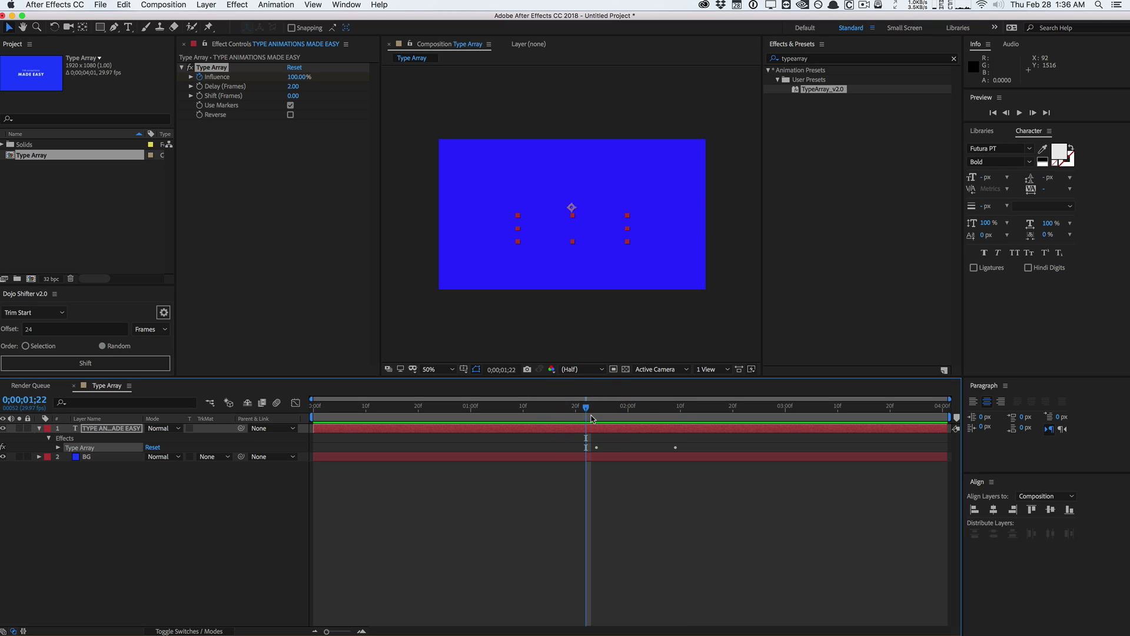
pyautogui.press('u')
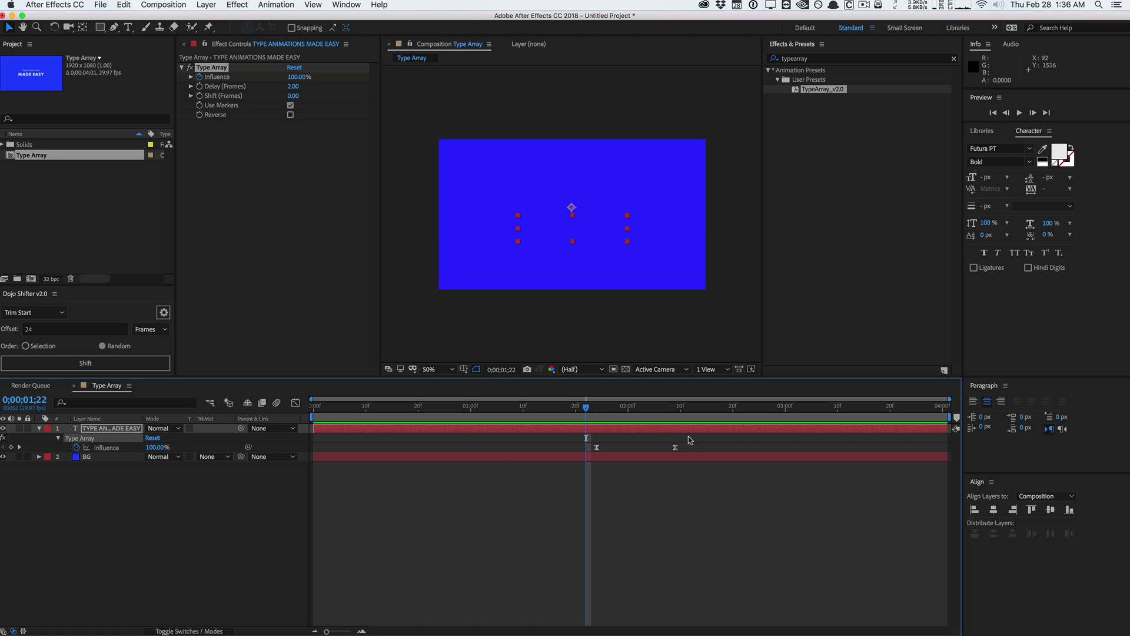
pyautogui.moveTo(765, 438); pyautogui.dragTo(599, 451)
pyautogui.press('Home')
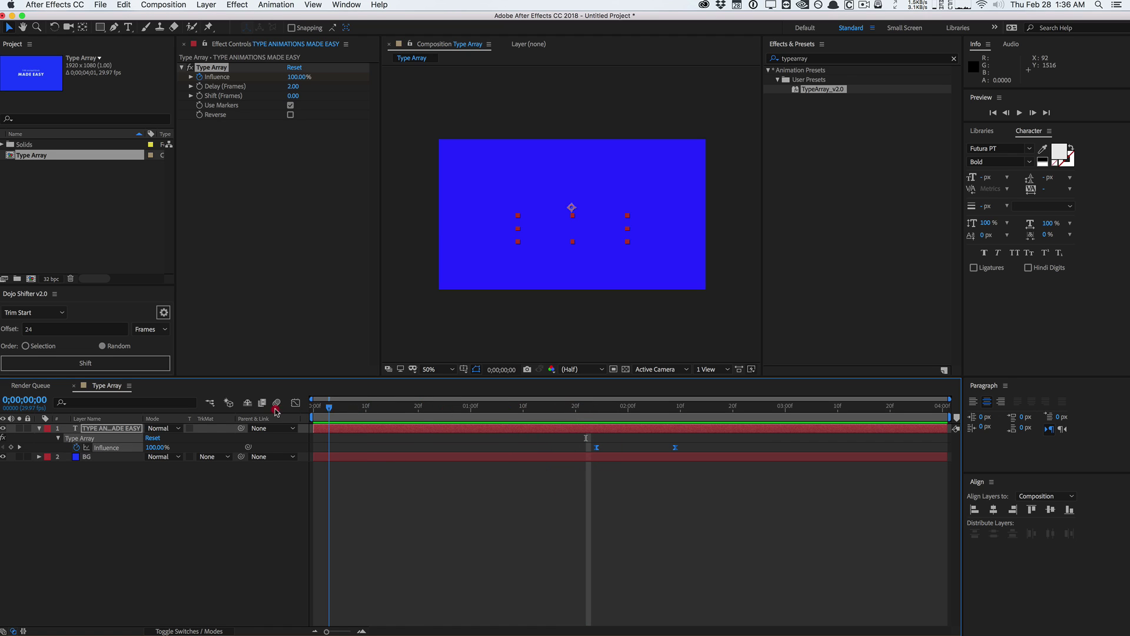
pyautogui.moveTo(599, 450); pyautogui.dragTo(315, 455)
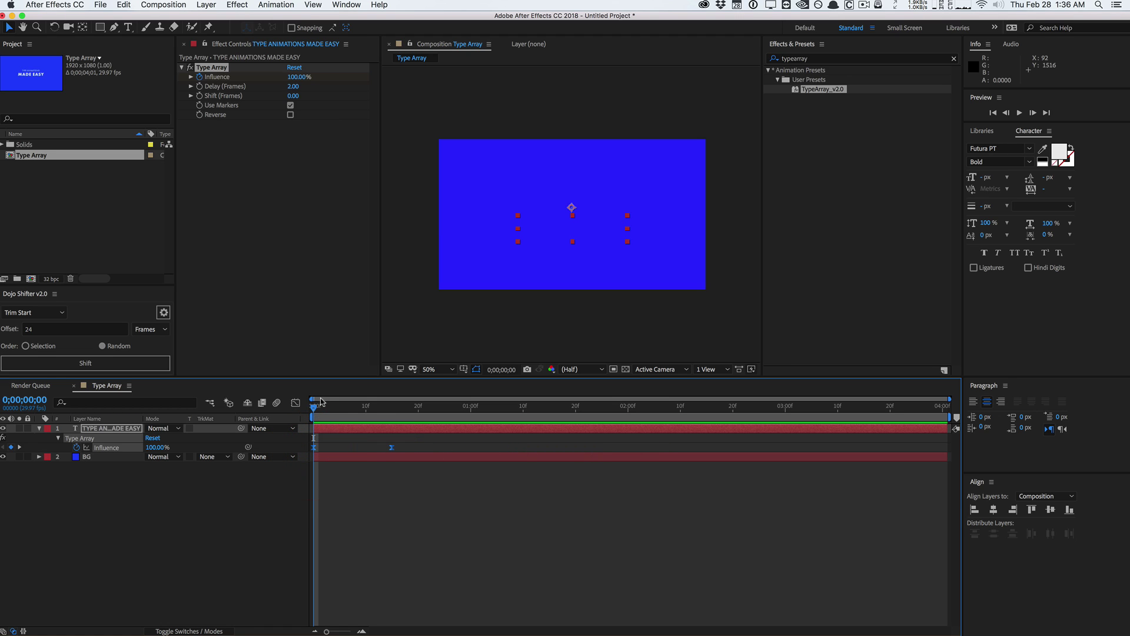
# Preview the retimed title animation from the start and stop on the full title.
pyautogui.moveTo(315, 405); pyautogui.dragTo(383, 408)
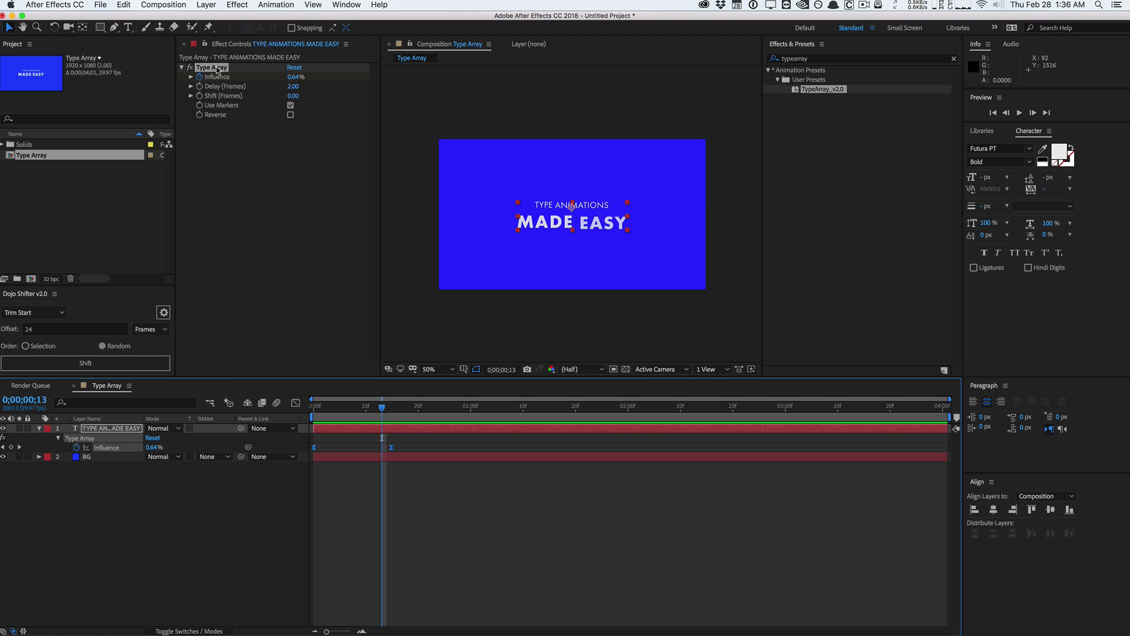
pyautogui.click(404, 443)
pyautogui.press('Home')
pyautogui.press('space')
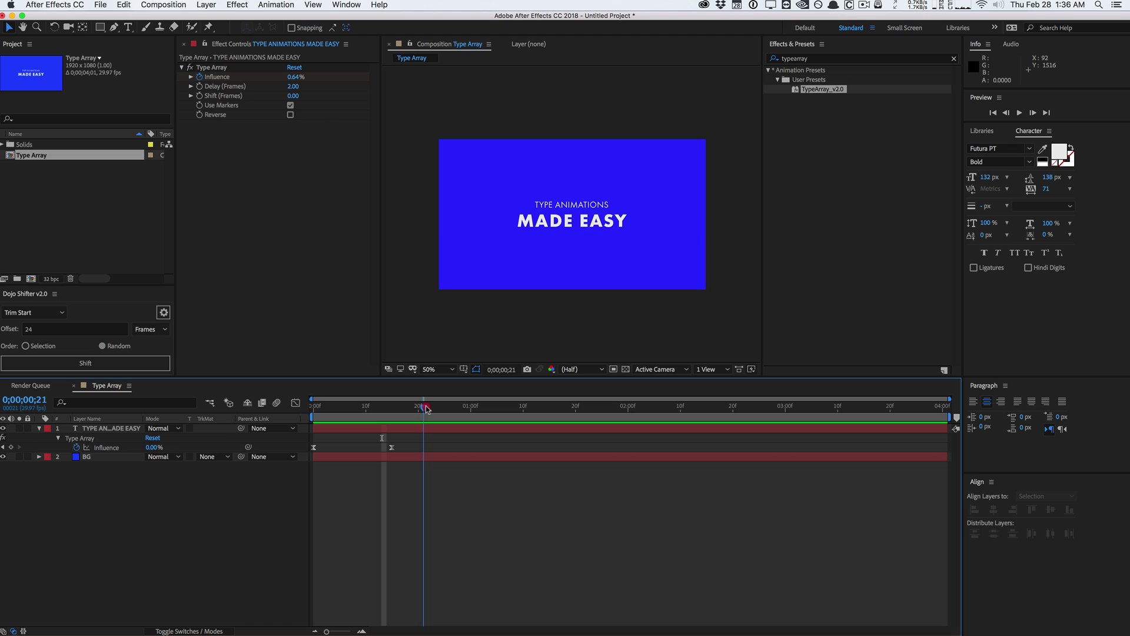
pyautogui.click(277, 404)
pyautogui.moveTo(341, 403); pyautogui.dragTo(482, 379)
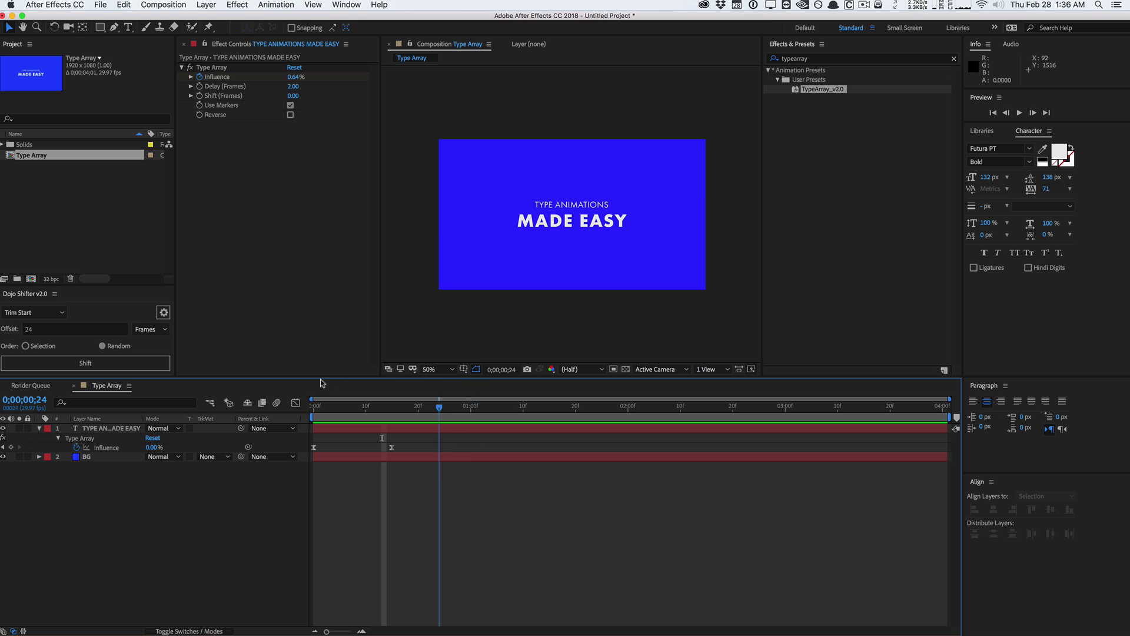
pyautogui.press('space')
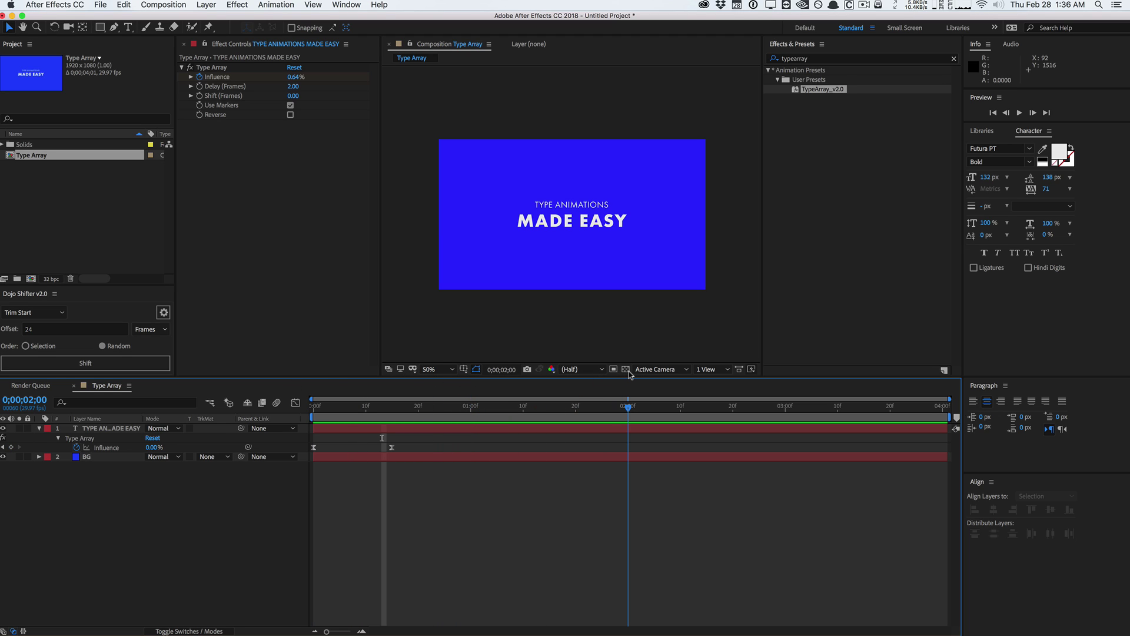
pyautogui.click(467, 372)
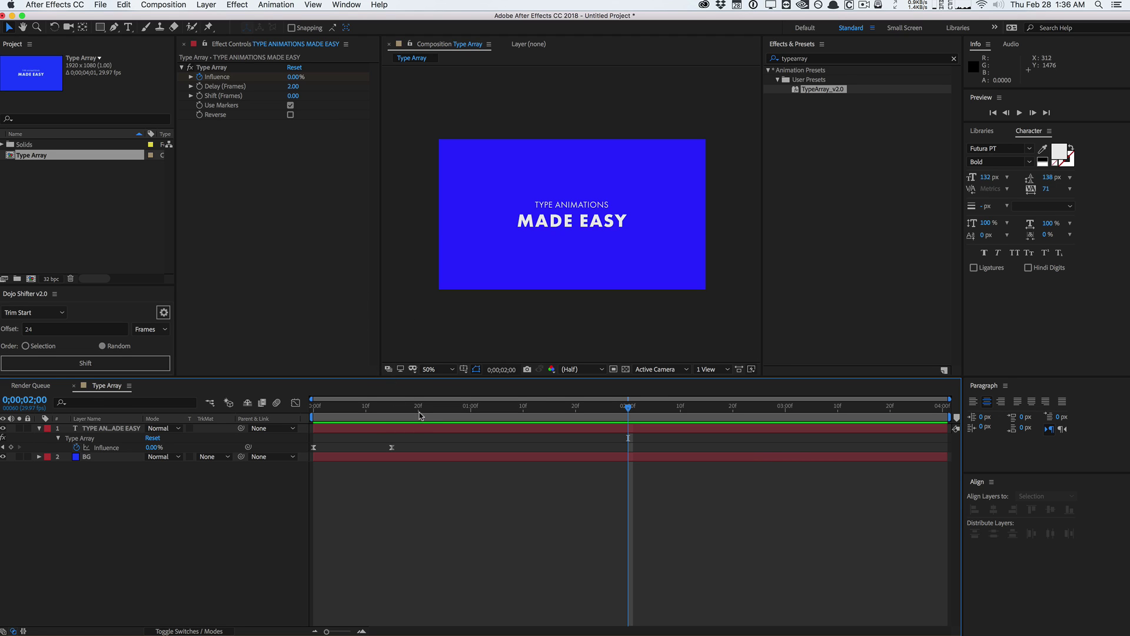
# Add a layer marker at 3;00 on the title text layer and confirm the text starts hidden.
pyautogui.moveTo(419, 408); pyautogui.dragTo(565, 405)
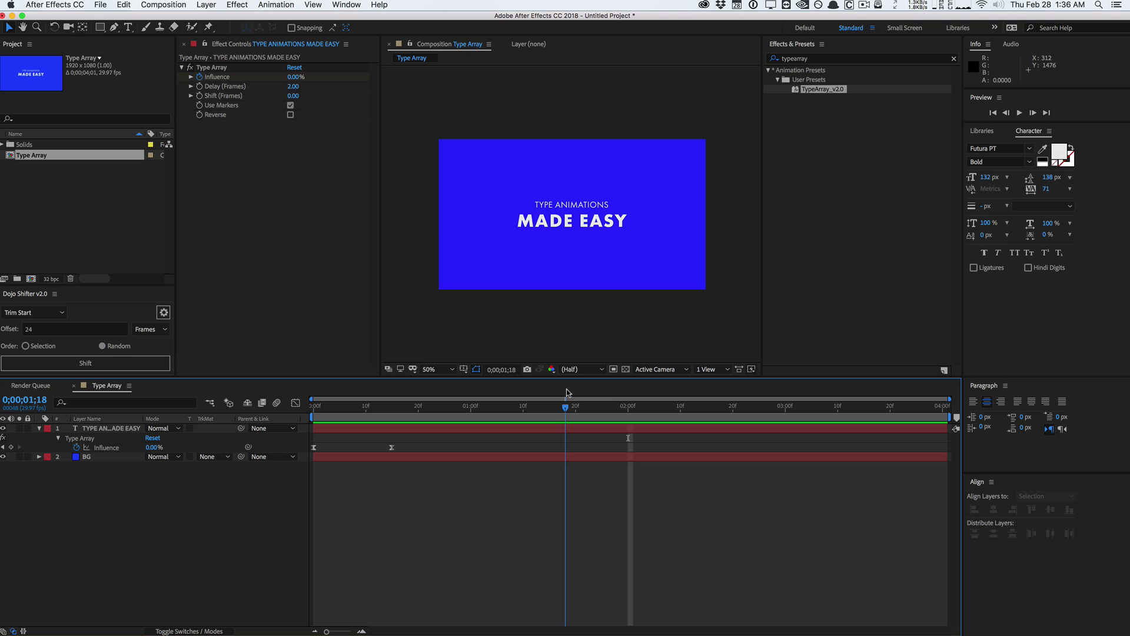
pyautogui.click(567, 392)
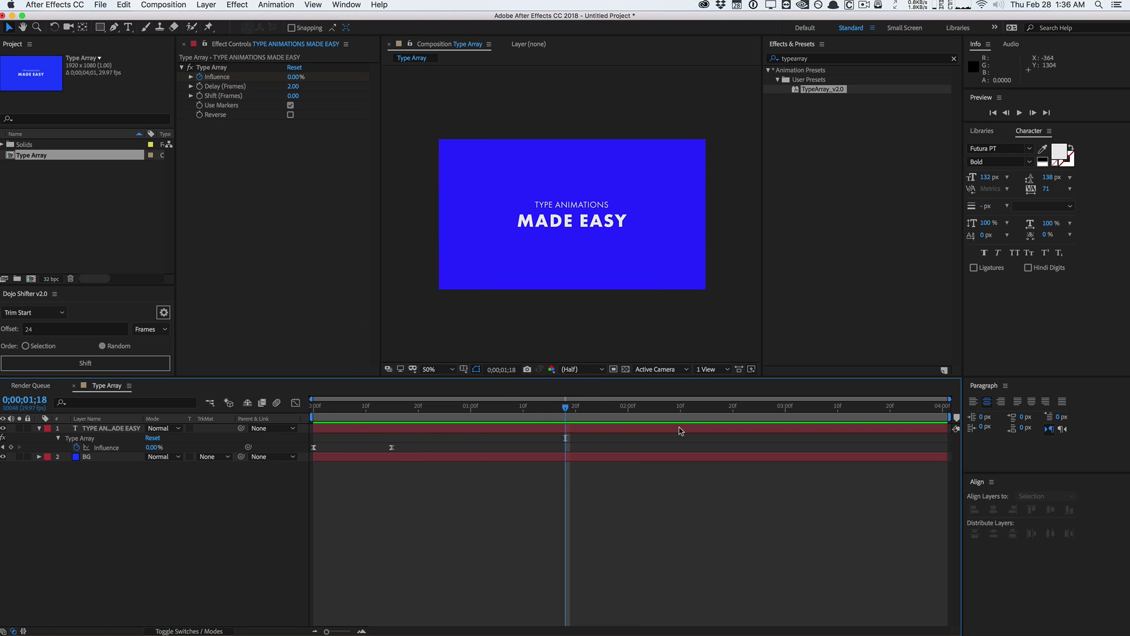
pyautogui.click(98, 429)
pyautogui.moveTo(344, 406); pyautogui.dragTo(788, 391)
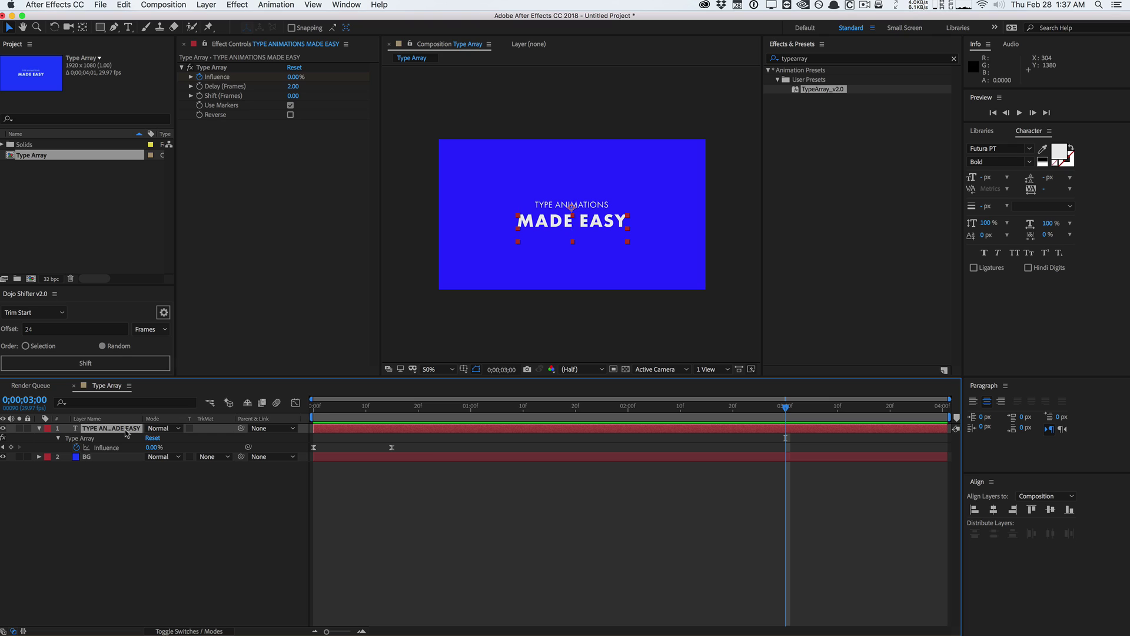
pyautogui.press('KP_Multiply')
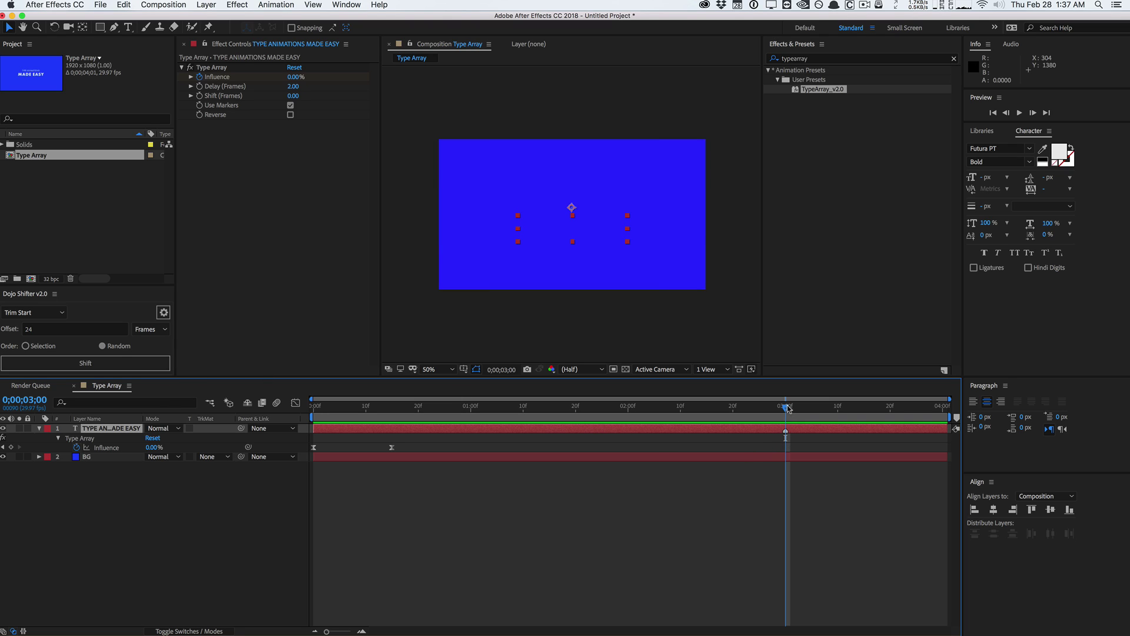
pyautogui.moveTo(788, 407); pyautogui.dragTo(882, 375)
# Preview the marker-triggered reveal, then drag the layer marker from 3;00 to 1;00.
pyautogui.press('space')
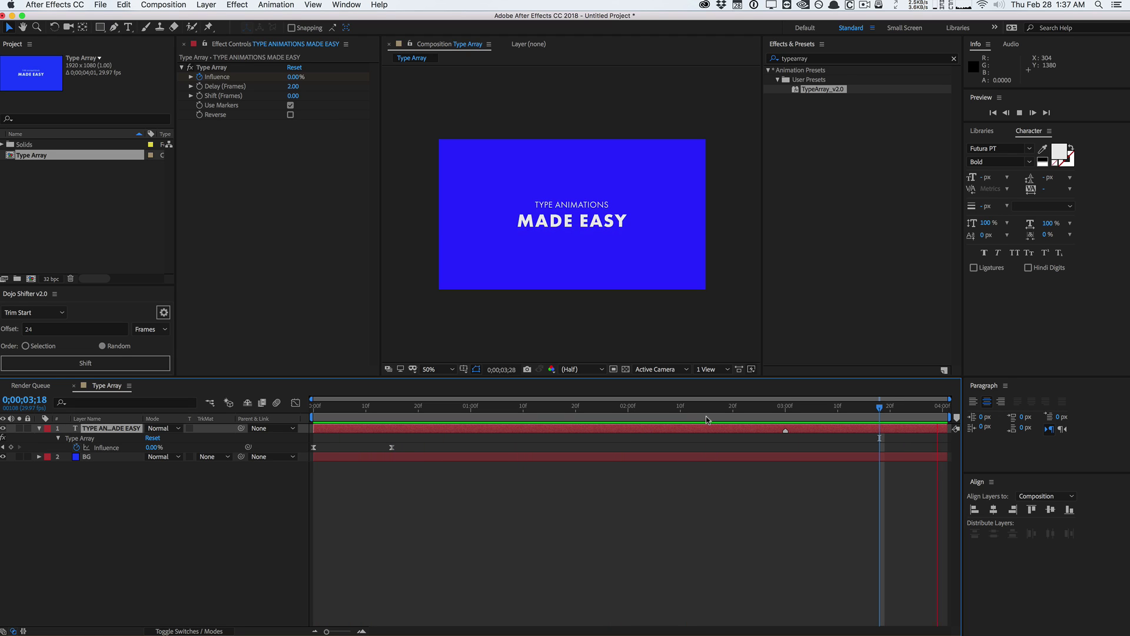
pyautogui.moveTo(706, 414); pyautogui.dragTo(797, 390)
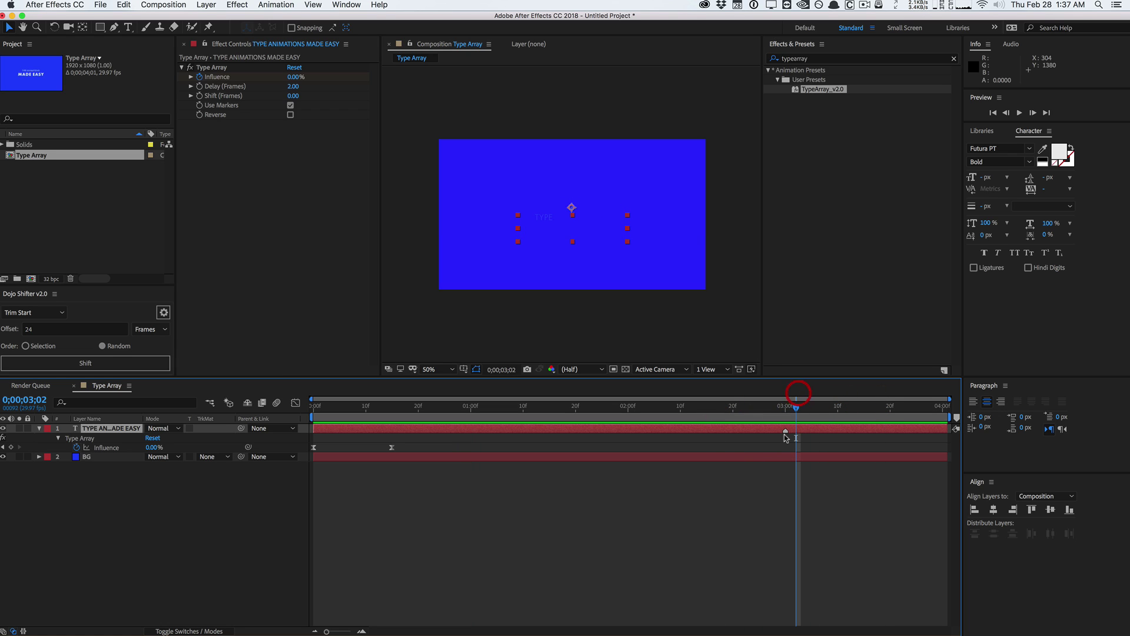
pyautogui.moveTo(713, 430)
pyautogui.mouseDown()
pyautogui.moveTo(627, 429)
pyautogui.moveTo(600, 409)
pyautogui.moveTo(368, 406)
pyautogui.moveTo(471, 406)
pyautogui.mouseUp()
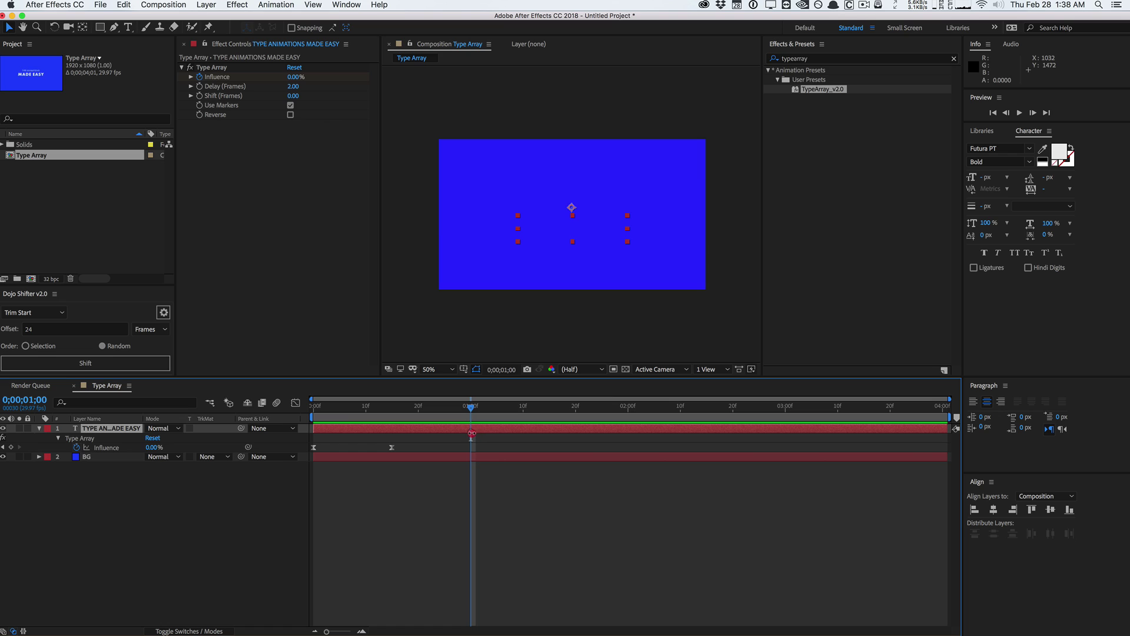
# Add another layer marker at 2;00, where MADE EASY forms, and preview the staged reveal.
pyautogui.press('space')
pyautogui.moveTo(475, 407); pyautogui.dragTo(522, 400)
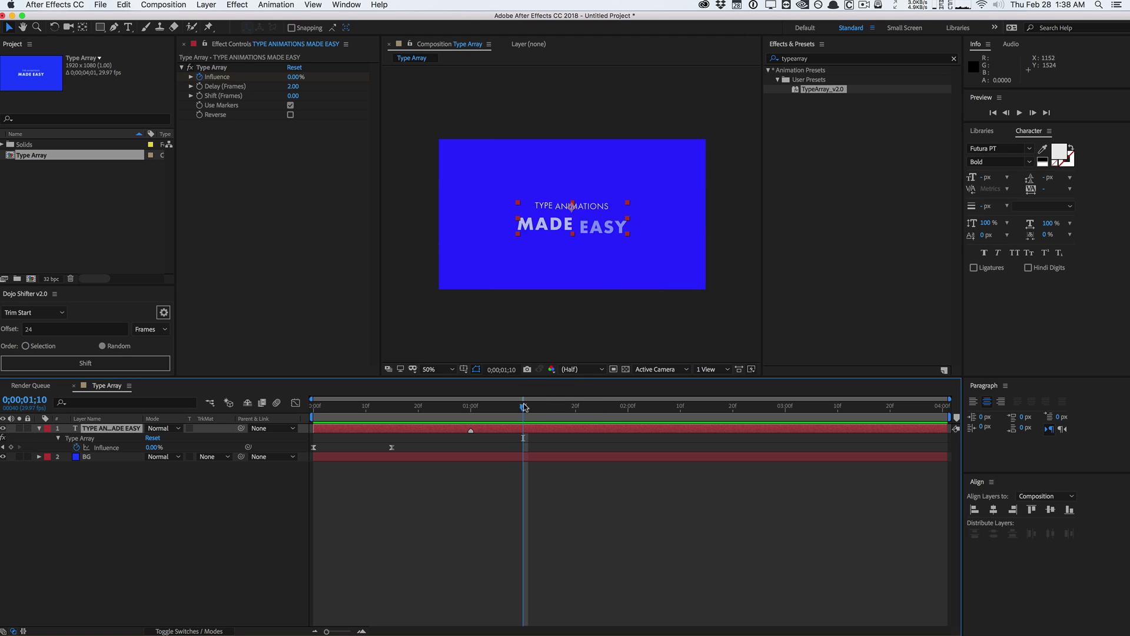
pyautogui.moveTo(523, 412); pyautogui.dragTo(732, 406)
pyautogui.press('KP_Multiply')
pyautogui.press('KP_Multiply')
pyautogui.press('KP_Multiply')
pyautogui.moveTo(450, 407); pyautogui.dragTo(470, 398)
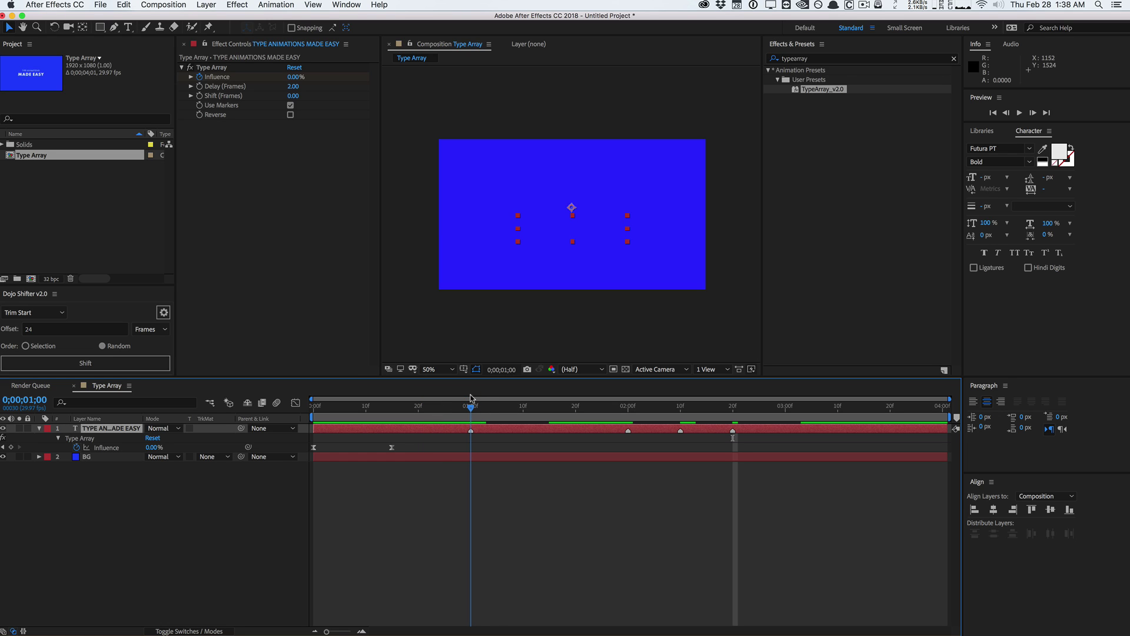
pyautogui.press('space')
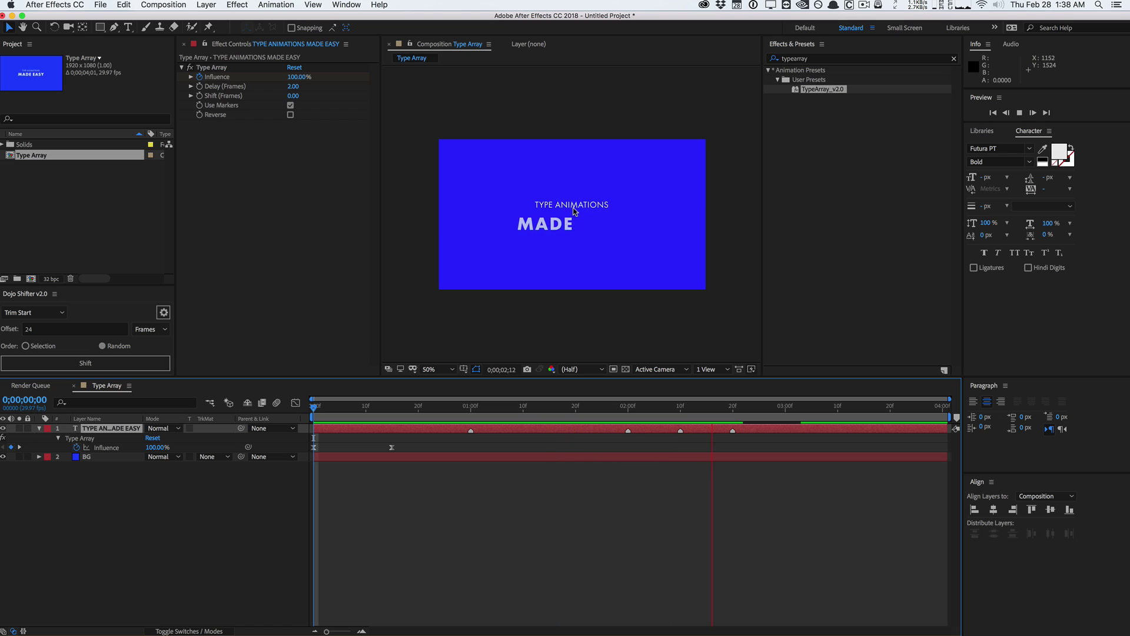
pyautogui.moveTo(387, 411); pyautogui.dragTo(790, 378)
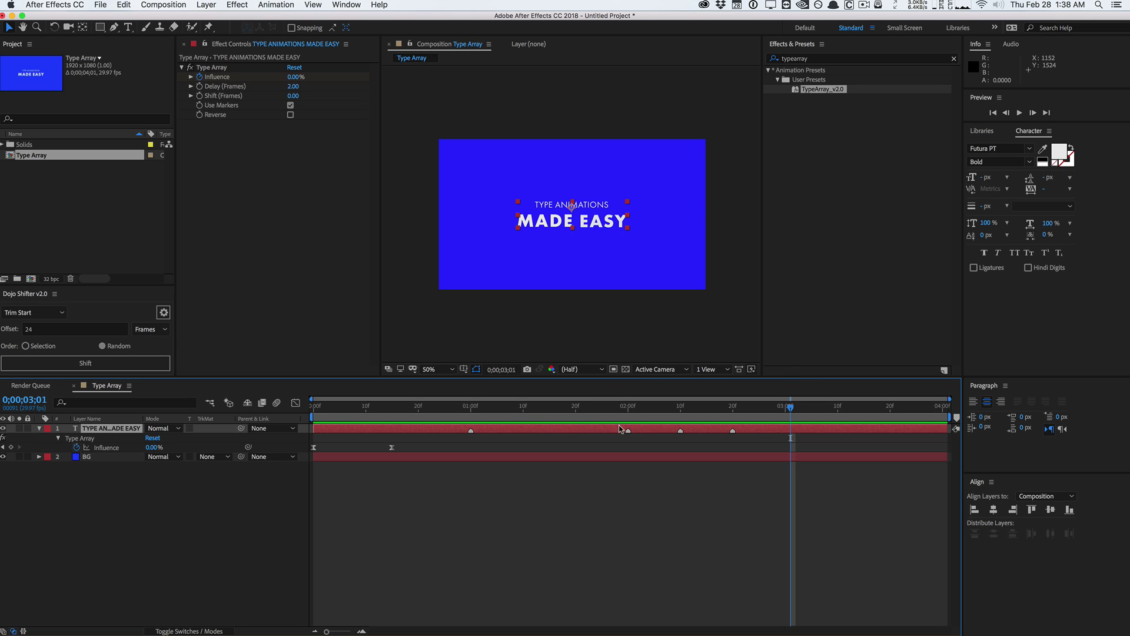
pyautogui.moveTo(471, 409); pyautogui.dragTo(636, 398)
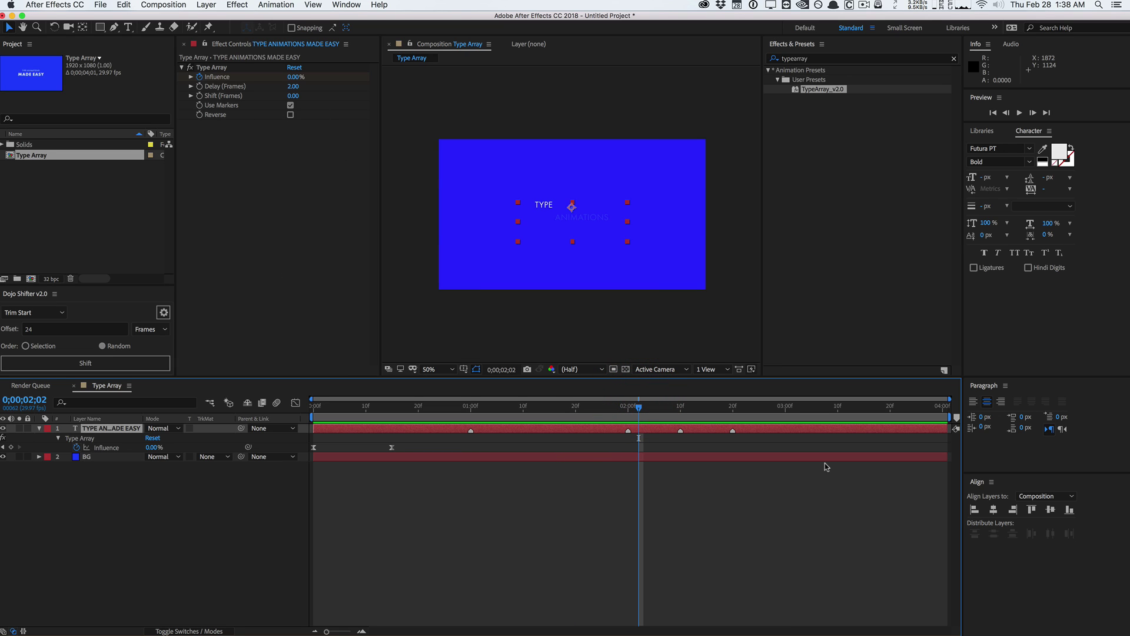
pyautogui.press('space')
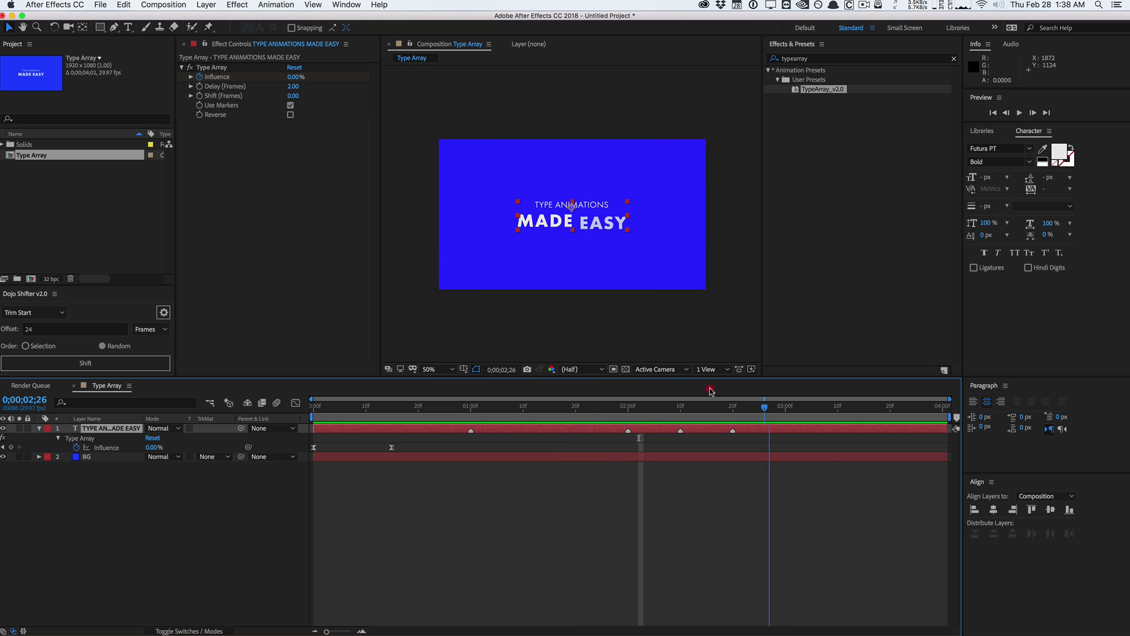
pyautogui.click(517, 390)
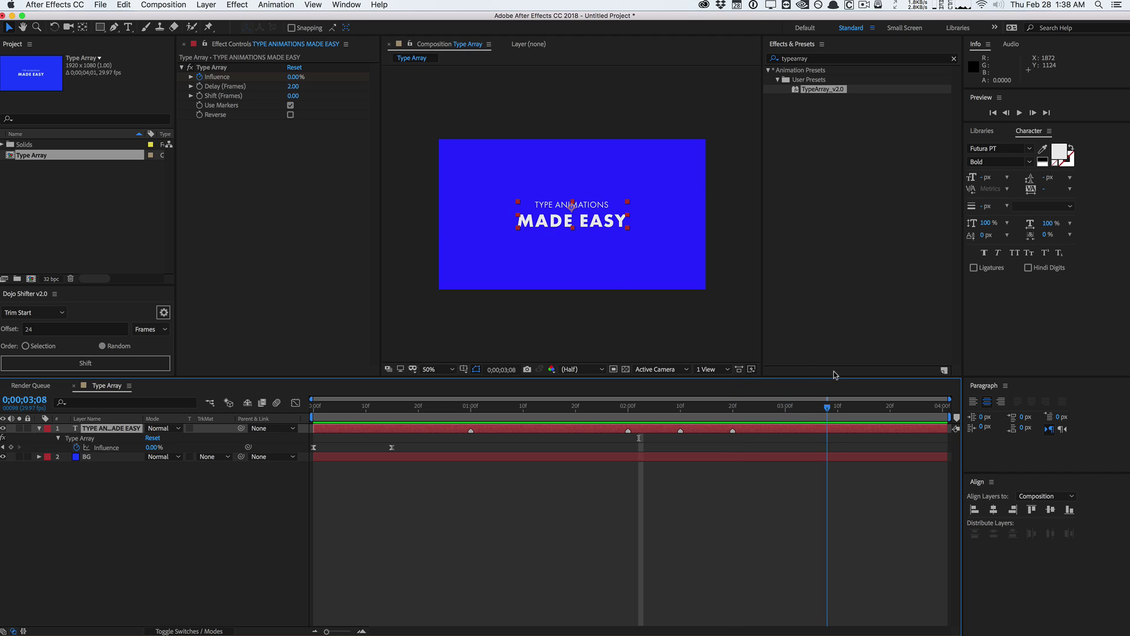
pyautogui.click(689, 403)
pyautogui.press('space')
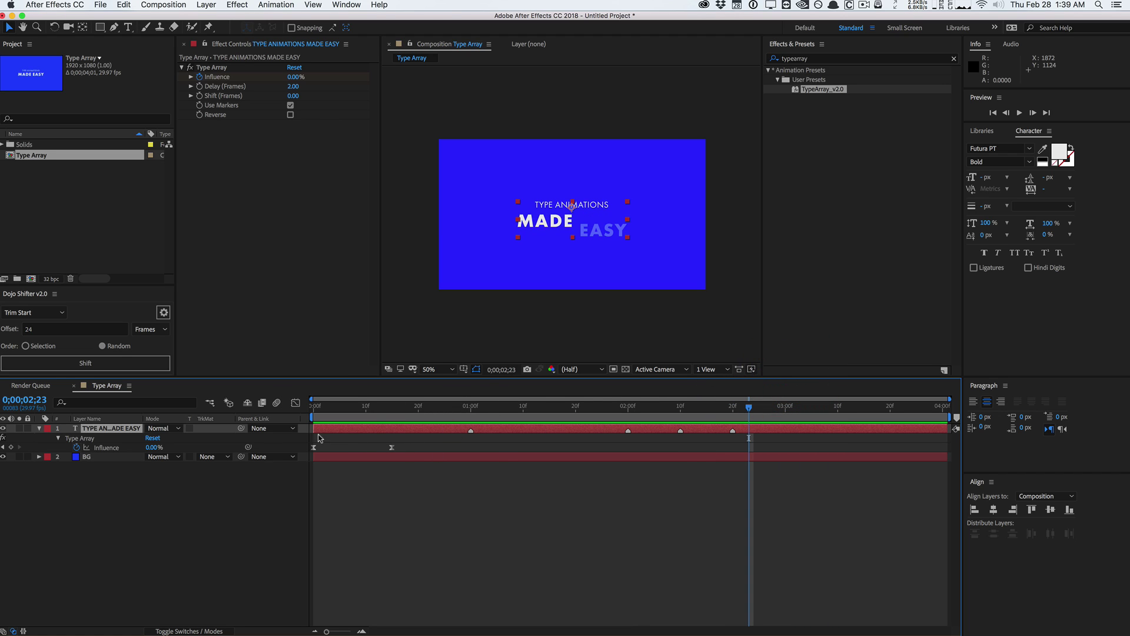
pyautogui.moveTo(617, 398); pyautogui.dragTo(800, 382)
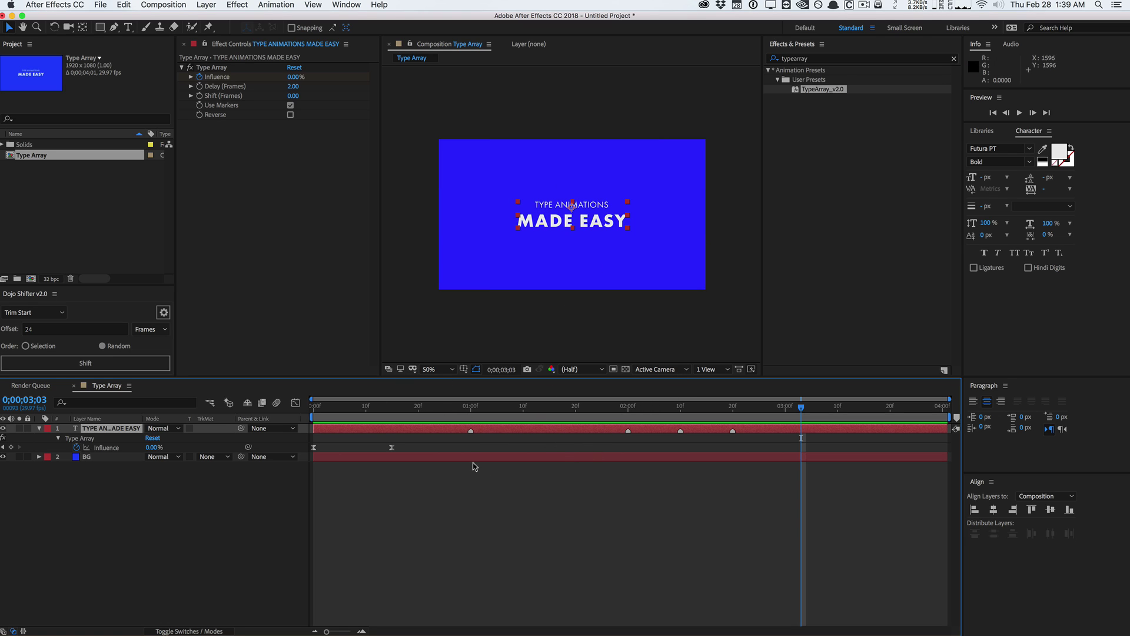
# Delete all markers from the text layer and preview the unmarked animation.
pyautogui.rightClick(471, 430)
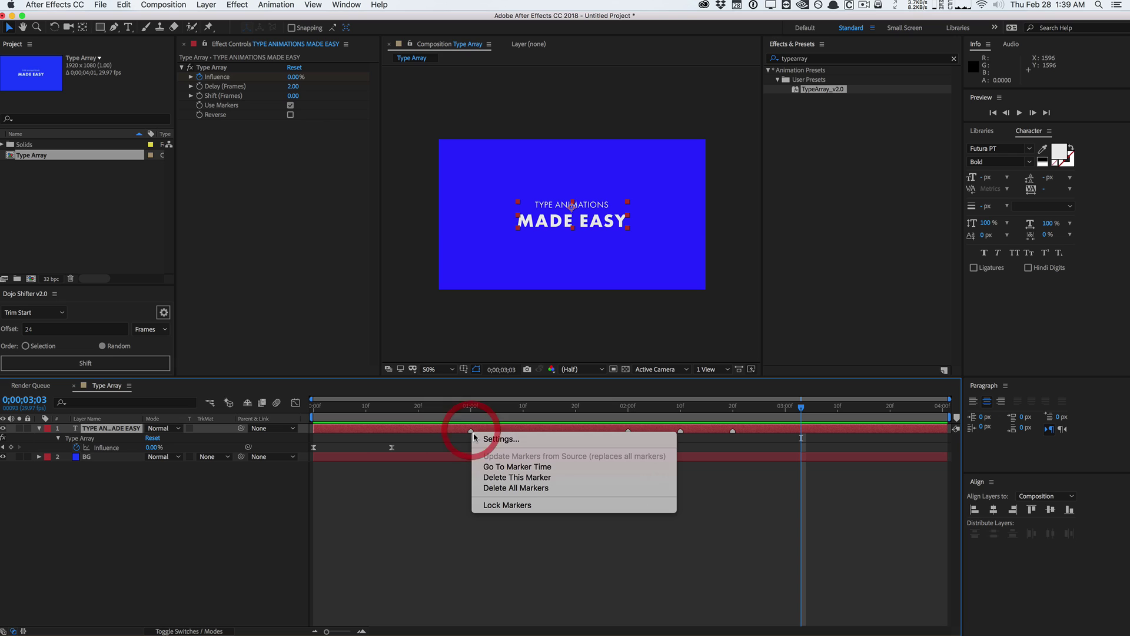
pyautogui.click(505, 486)
pyautogui.moveTo(397, 405); pyautogui.dragTo(312, 405)
pyautogui.press('space')
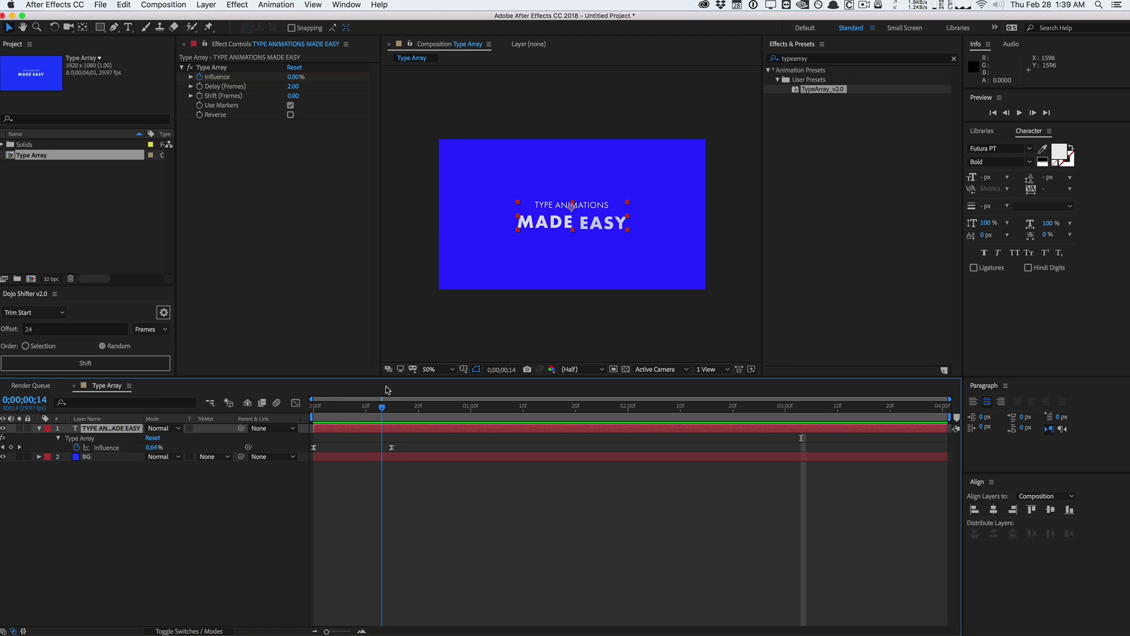
pyautogui.click(343, 392)
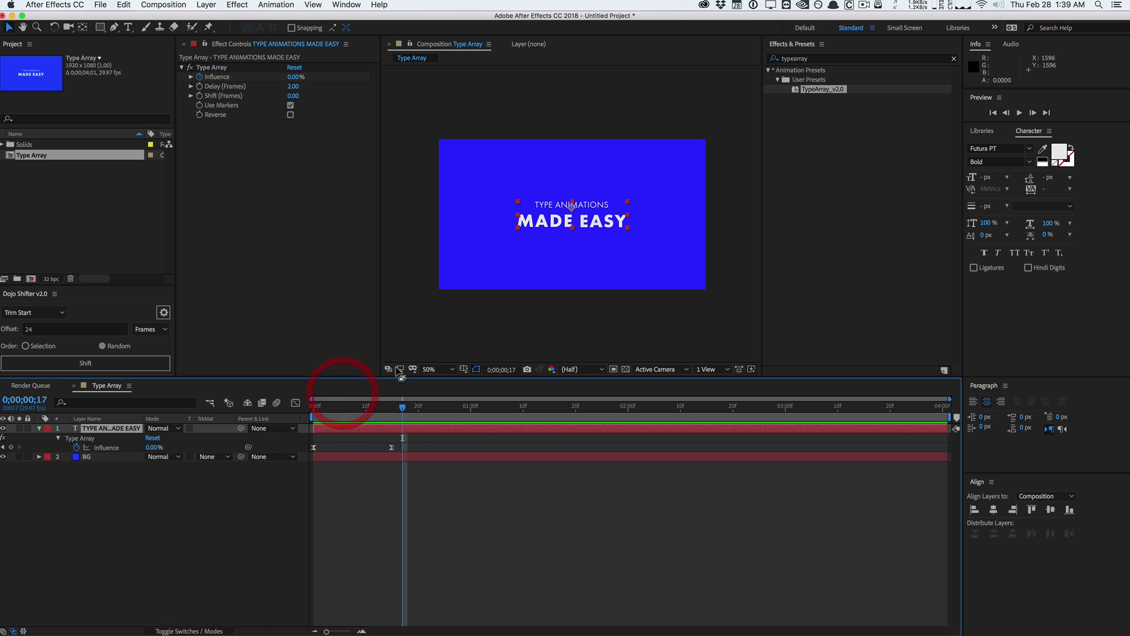
# Set Type Array's Delay (Frames) to 10 and preview the slower reveal.
pyautogui.click(296, 87)
pyautogui.write('10')
pyautogui.press('Return')
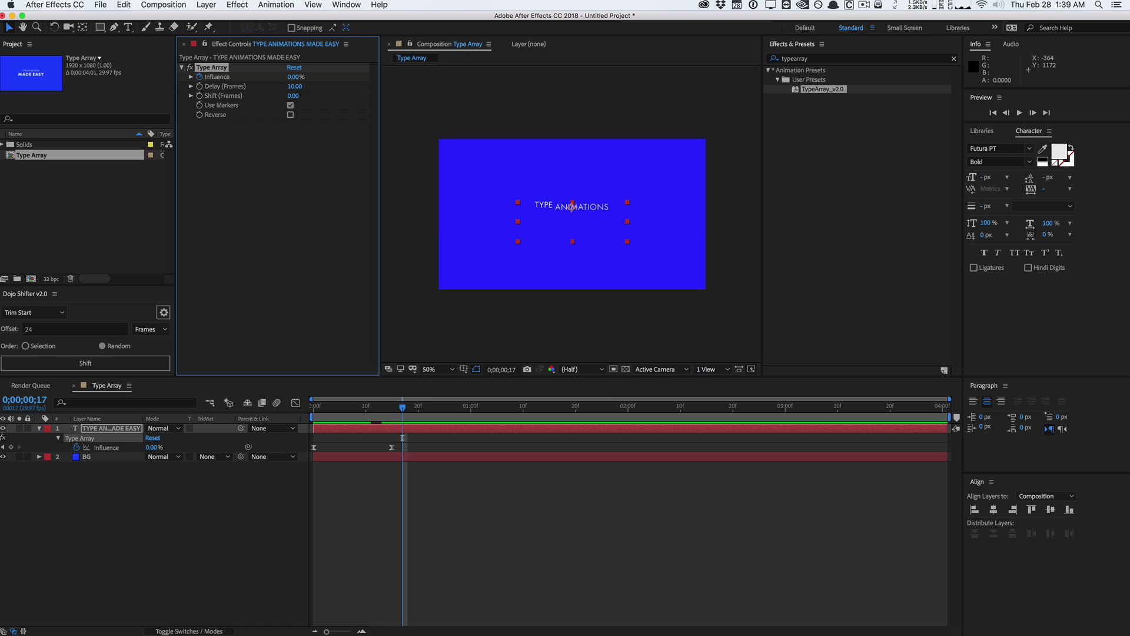
pyautogui.moveTo(324, 400); pyautogui.dragTo(382, 399)
pyautogui.press('space')
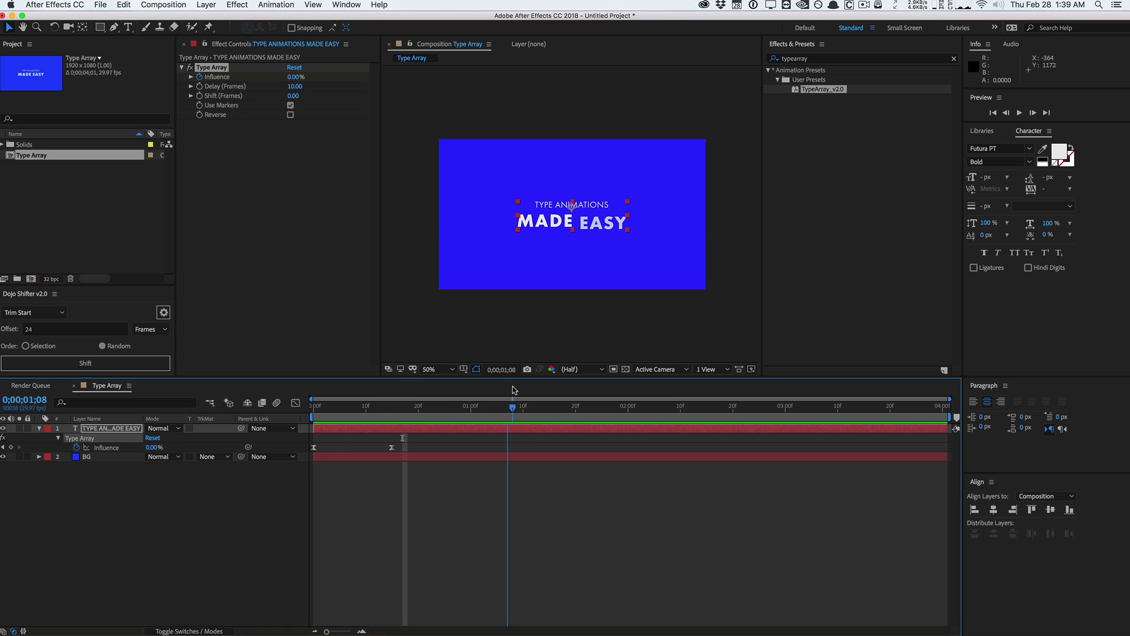
pyautogui.click(505, 383)
# Set Delay (Frames) to 0 and preview the simultaneous reveal twice.
pyautogui.click(294, 87)
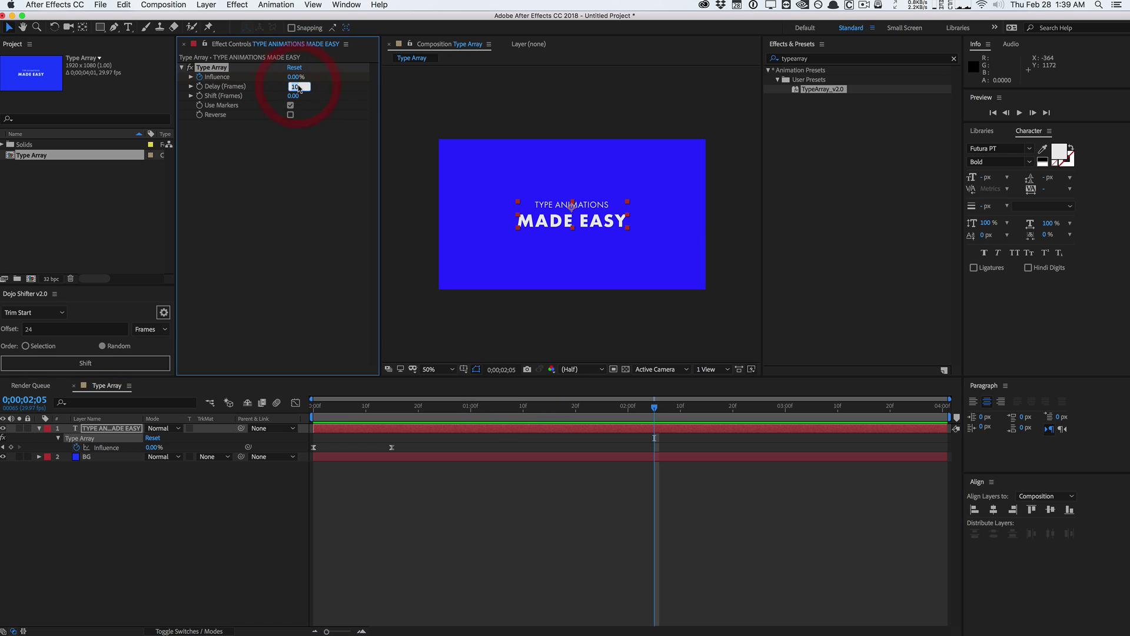
pyautogui.write('0')
pyautogui.press('Return')
pyautogui.moveTo(330, 406); pyautogui.dragTo(366, 405)
pyautogui.press('space')
pyautogui.click(268, 400)
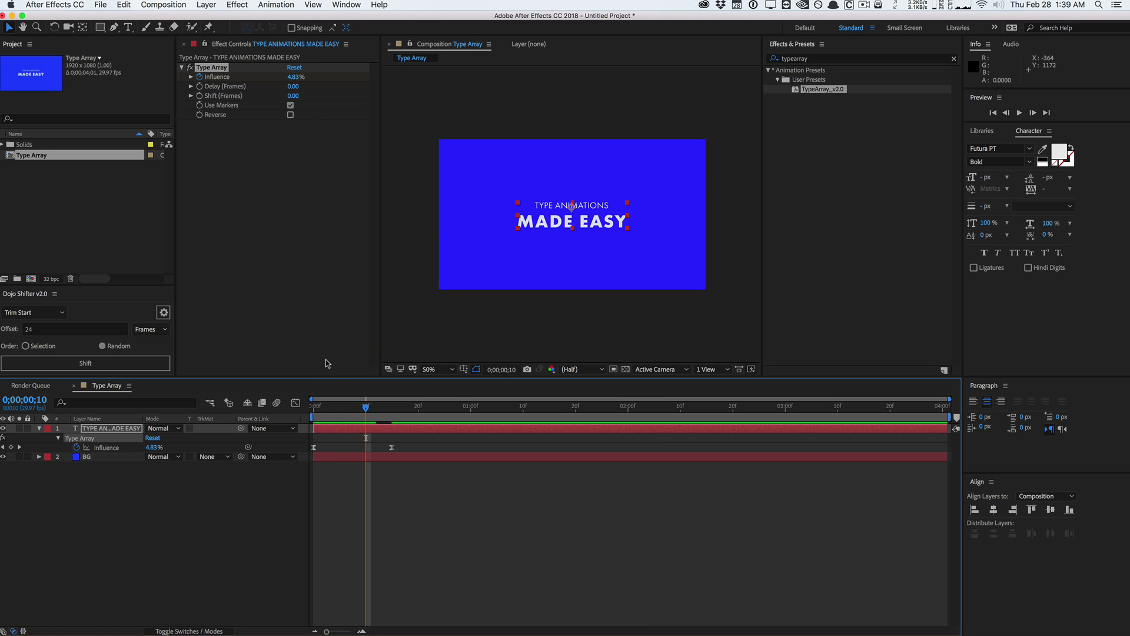
pyautogui.press('space')
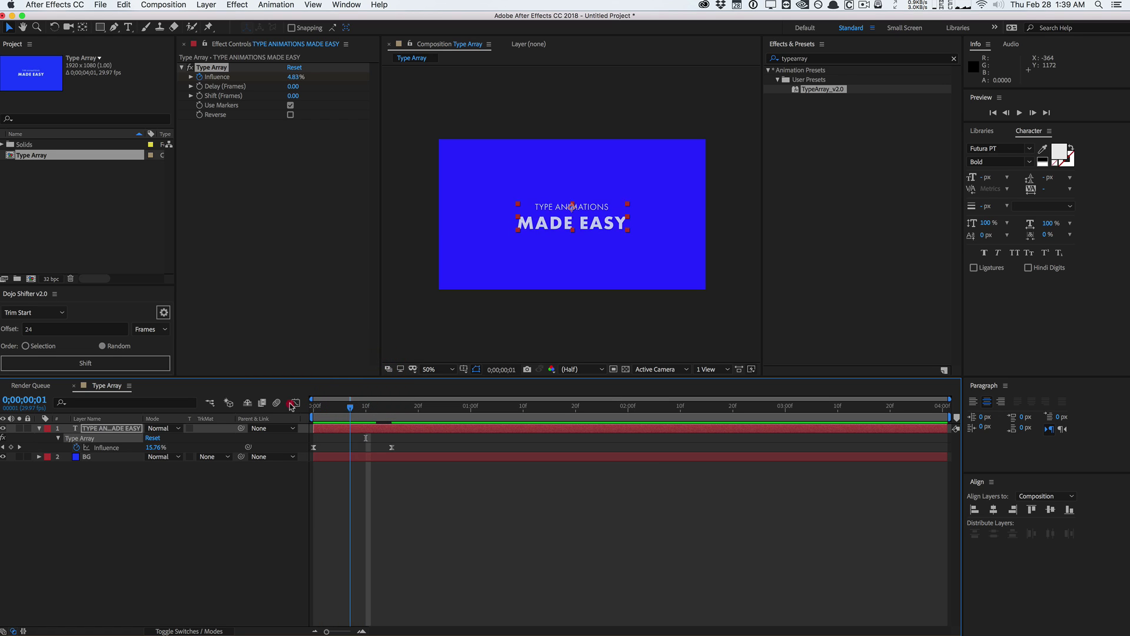
pyautogui.click(268, 400)
# Try a Delay (Frames) of 24 and preview it from the start.
pyautogui.moveTo(323, 400); pyautogui.dragTo(402, 401)
pyautogui.click(294, 87)
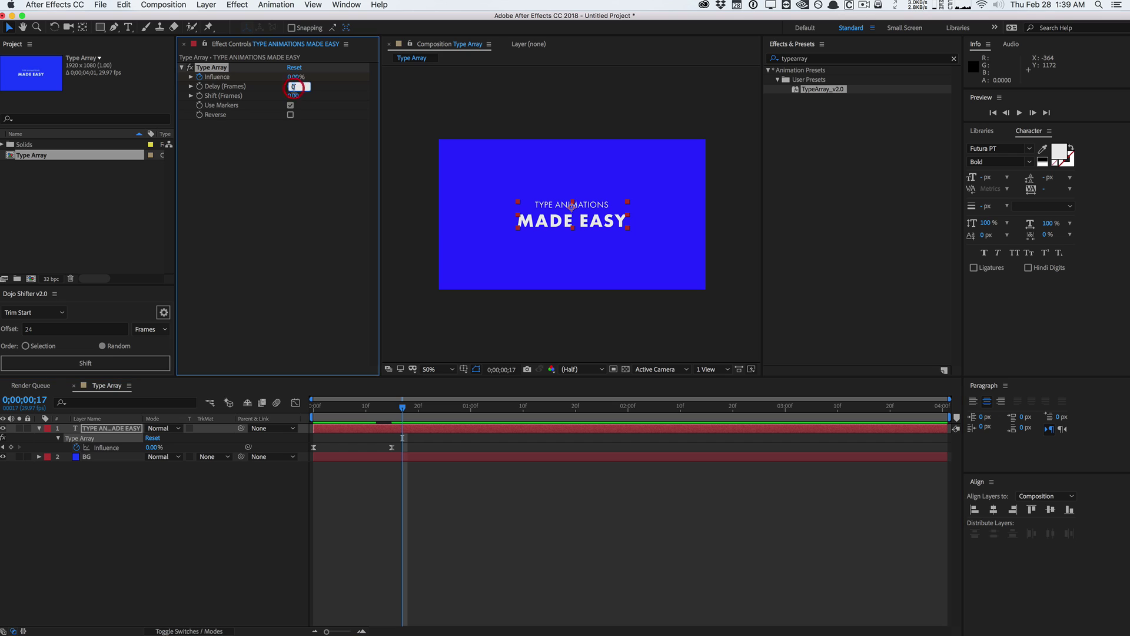
pyautogui.write('24')
pyautogui.press('Return')
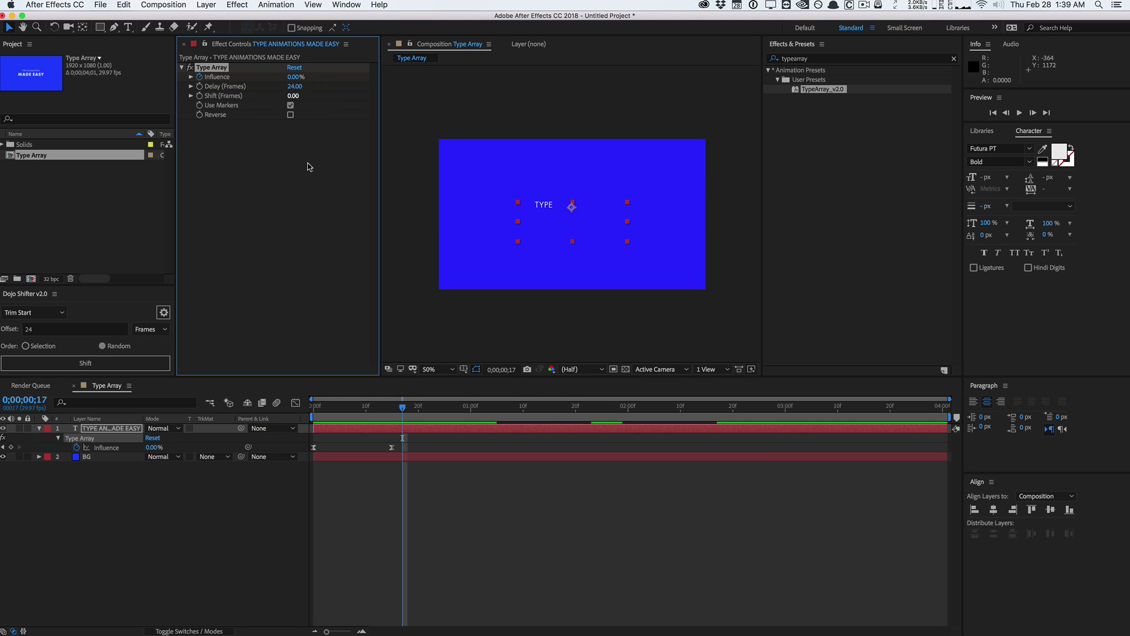
pyautogui.moveTo(349, 404); pyautogui.dragTo(279, 412)
pyautogui.press('space')
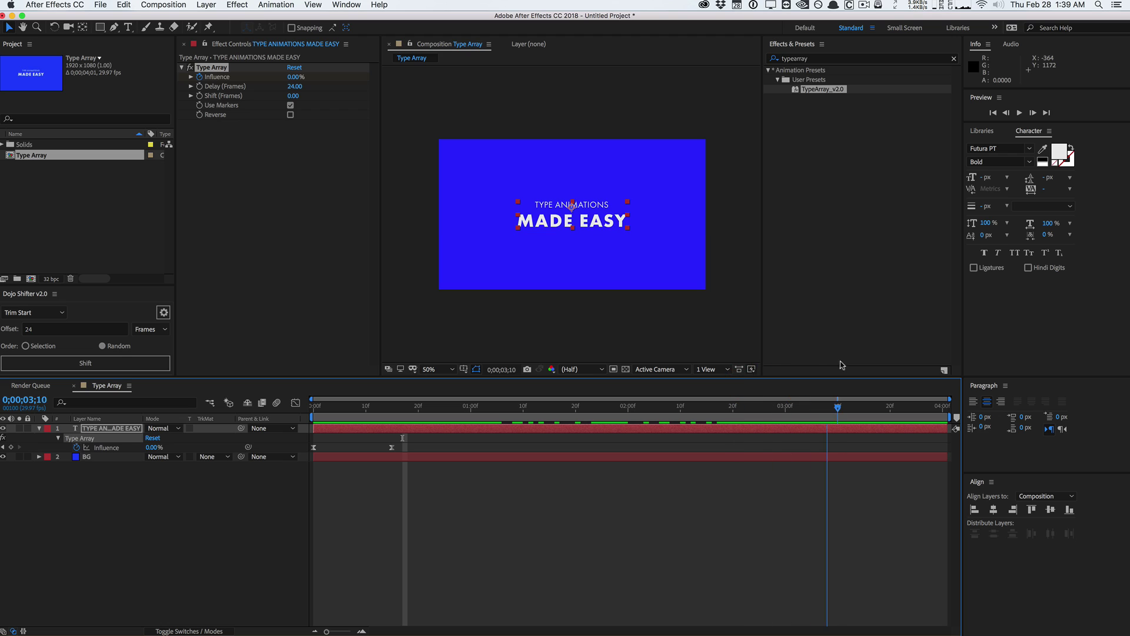
# Reset Delay (Frames) to 2 and scrub through the title animating in.
pyautogui.click(294, 86)
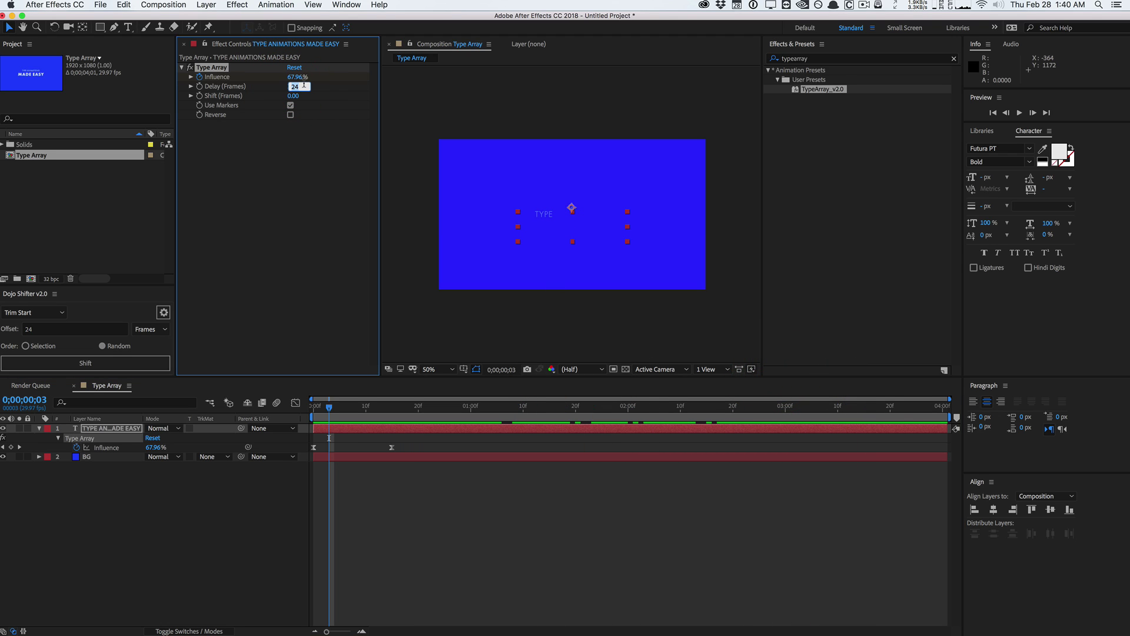
pyautogui.write('2')
pyautogui.press('Return')
pyautogui.moveTo(353, 403); pyautogui.dragTo(465, 395)
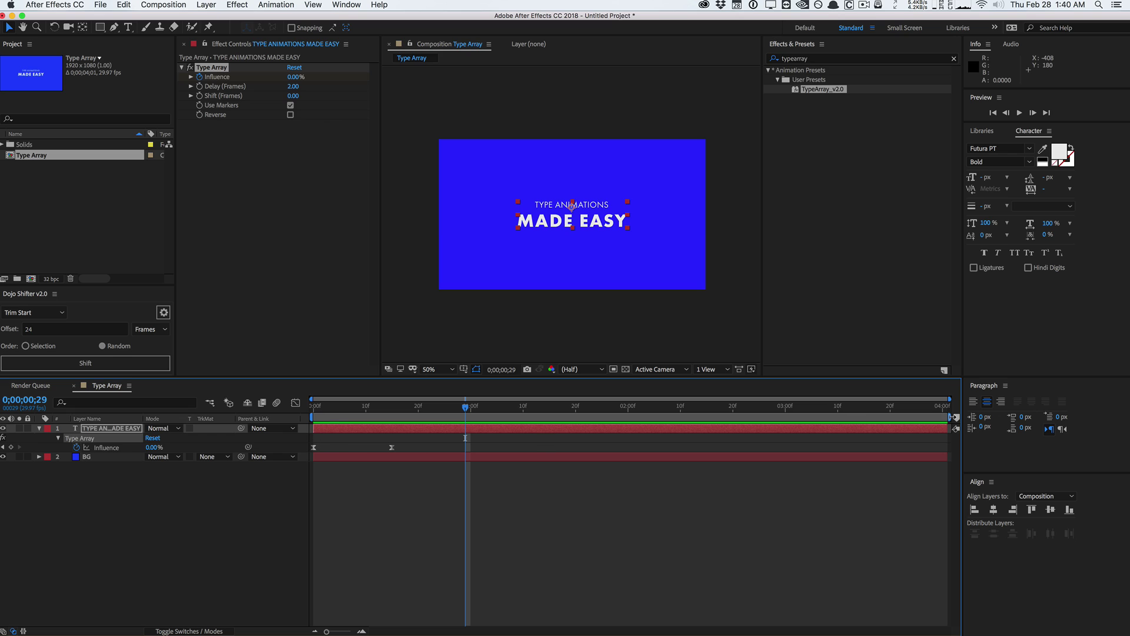
# Set Type Array's Shift (Frames) to 24, scrub until MADE appears, then reselect the Shift value.
pyautogui.click(293, 96)
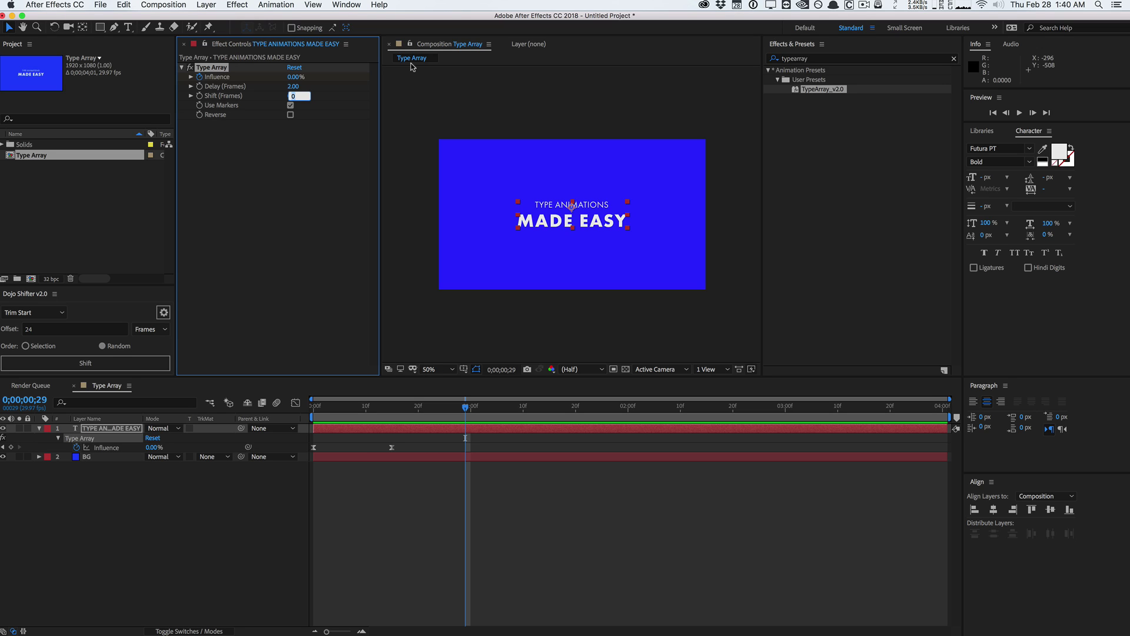
pyautogui.write('24')
pyautogui.press('Return')
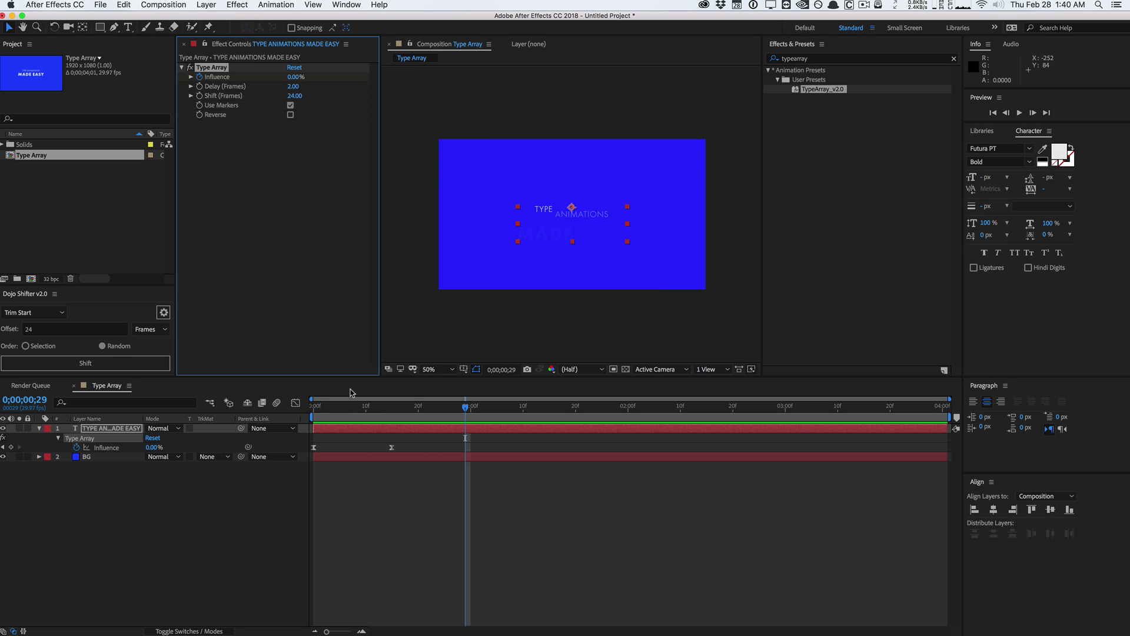
pyautogui.moveTo(302, 405); pyautogui.dragTo(738, 403)
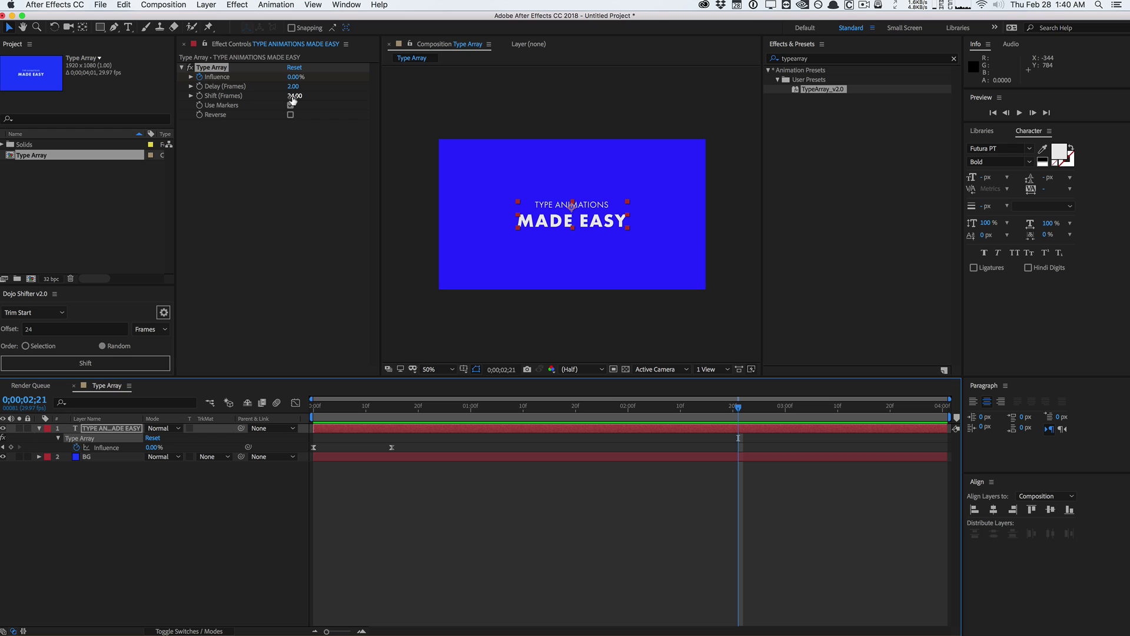
pyautogui.click(290, 105)
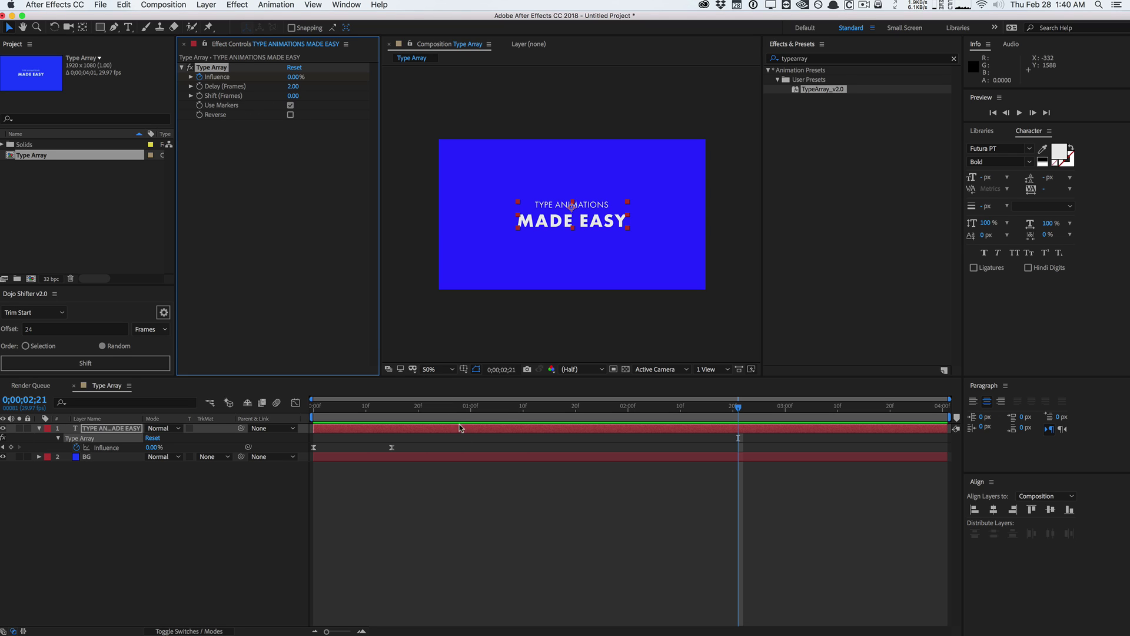
# Test Type Array's Reverse option by scrubbing the reversed reveal, then switch Reverse off.
pyautogui.moveTo(494, 406)
pyautogui.mouseDown()
pyautogui.moveTo(400, 408)
pyautogui.moveTo(508, 407)
pyautogui.mouseUp()
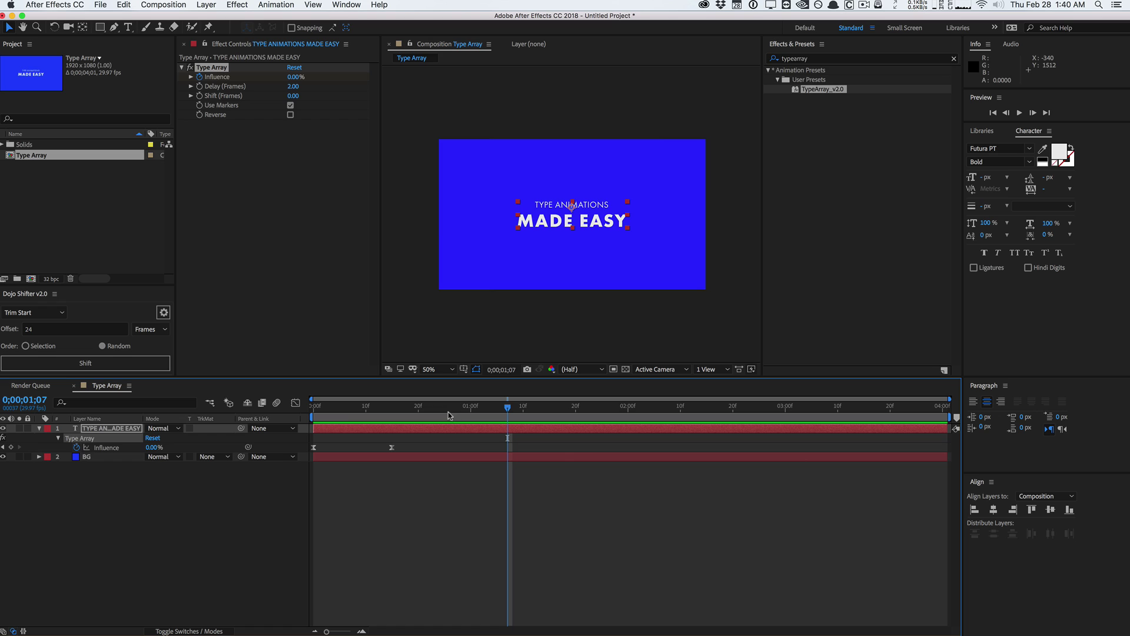
pyautogui.moveTo(448, 407); pyautogui.dragTo(402, 406)
pyautogui.click(291, 114)
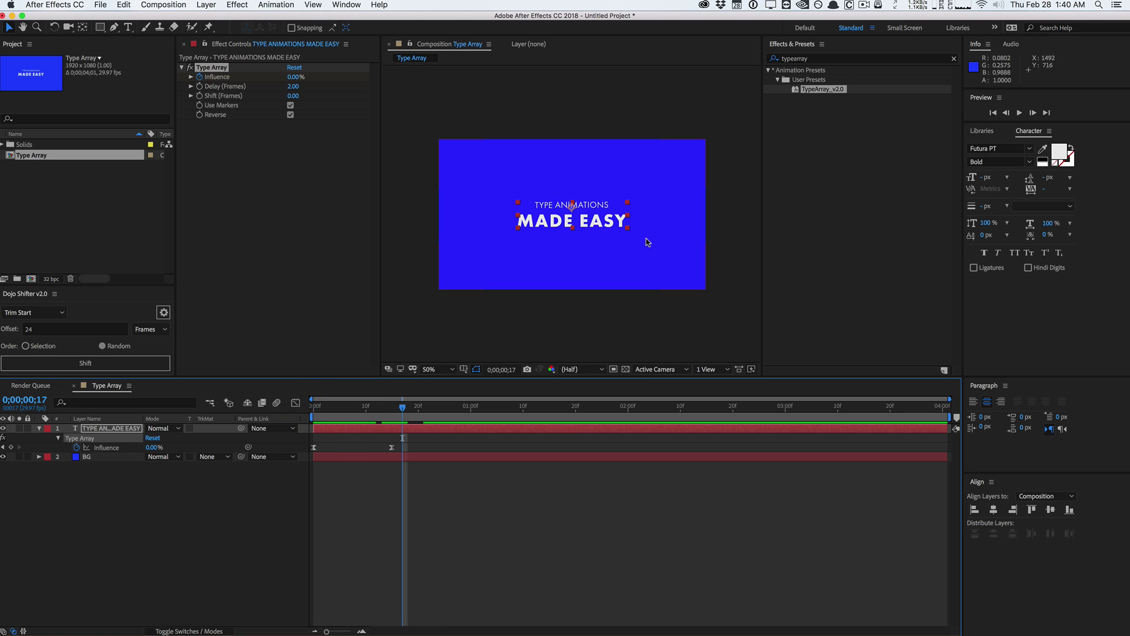
pyautogui.moveTo(326, 406); pyautogui.dragTo(423, 398)
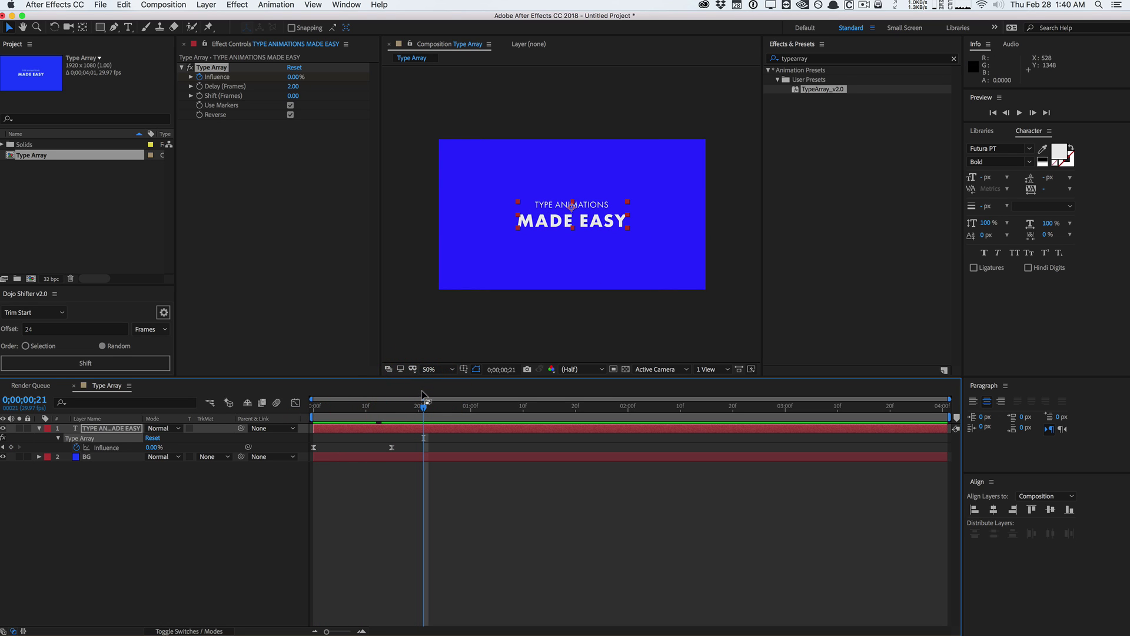
pyautogui.click(291, 115)
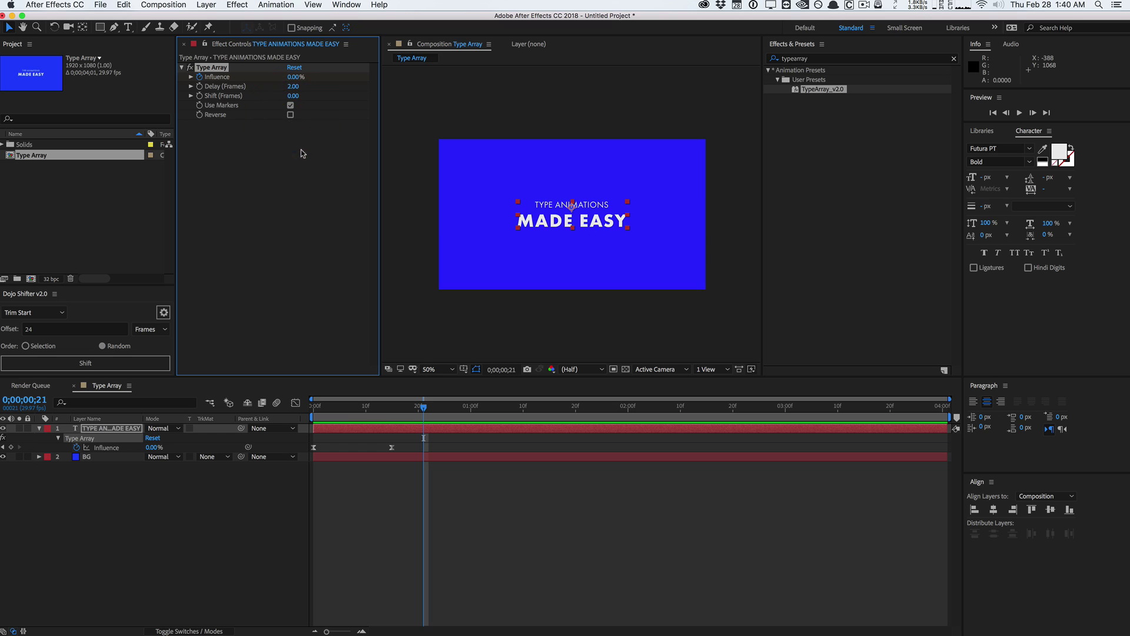
pyautogui.moveTo(386, 409)
pyautogui.mouseDown()
pyautogui.moveTo(354, 406)
pyautogui.moveTo(442, 395)
pyautogui.moveTo(355, 403)
pyautogui.moveTo(386, 400)
pyautogui.mouseUp()
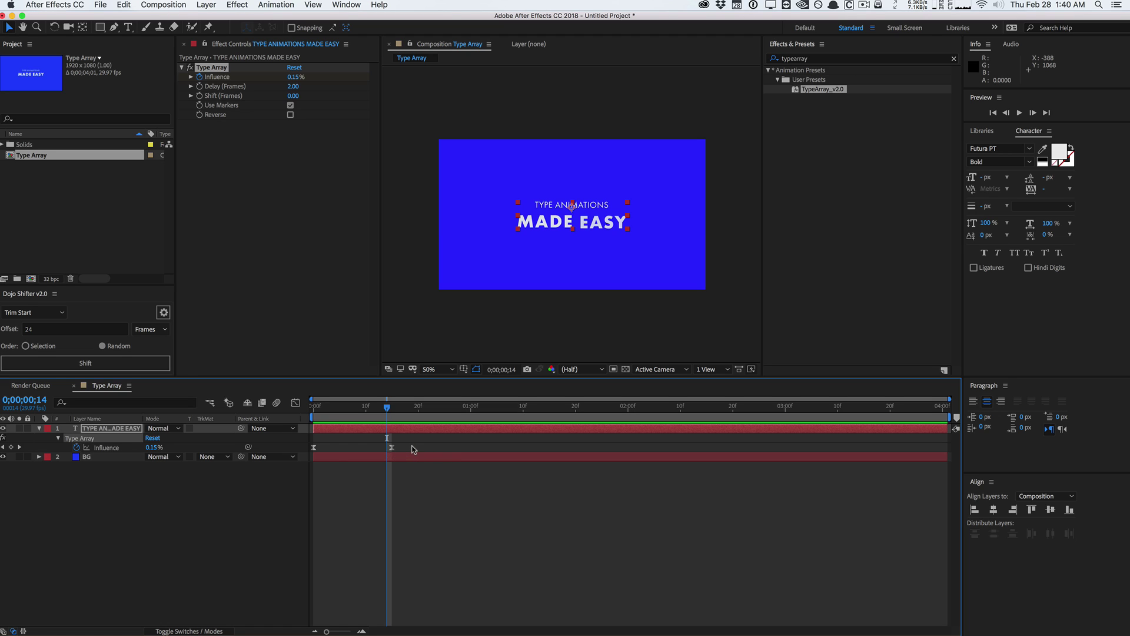
# Move the second Influence keyframe to 1;00 and park the time on it.
pyautogui.click(395, 452)
pyautogui.moveTo(394, 452); pyautogui.dragTo(468, 447)
pyautogui.click(462, 407)
pyautogui.moveTo(462, 407); pyautogui.dragTo(475, 418)
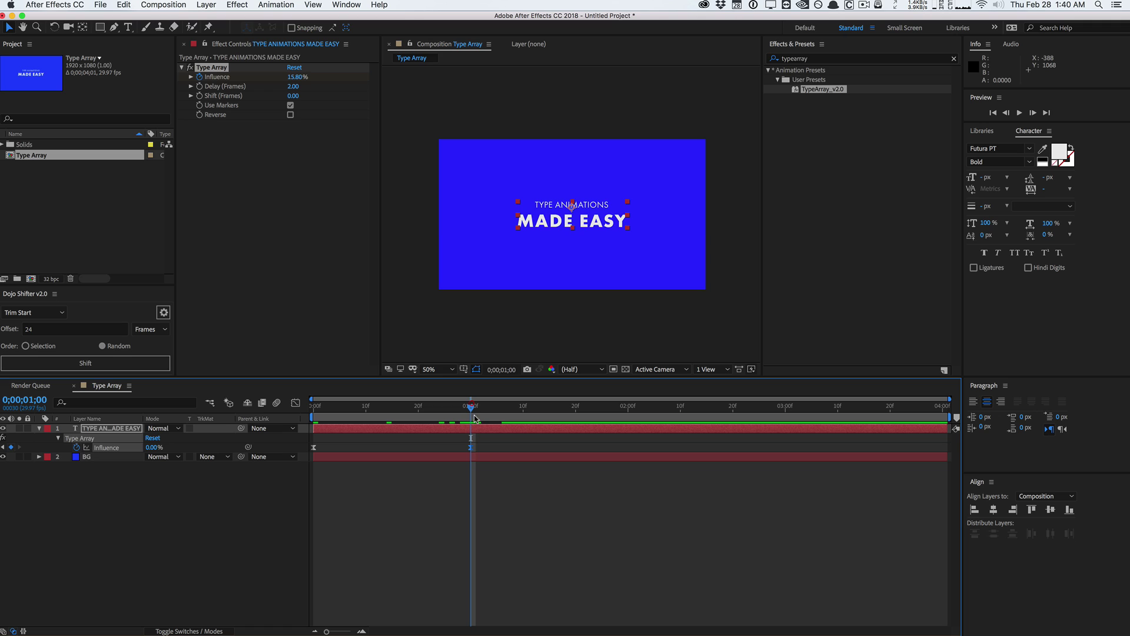
# In the Graph Editor, pull the Influence ease handles past 100 and below 0, then preview the bounce.
pyautogui.click(295, 402)
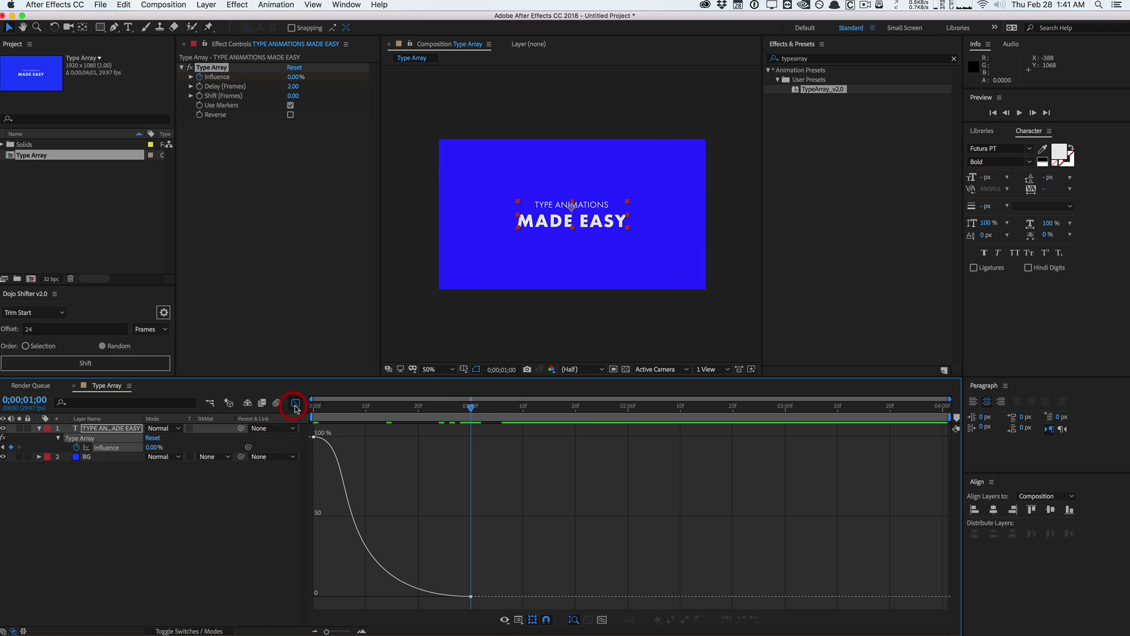
pyautogui.click(465, 594)
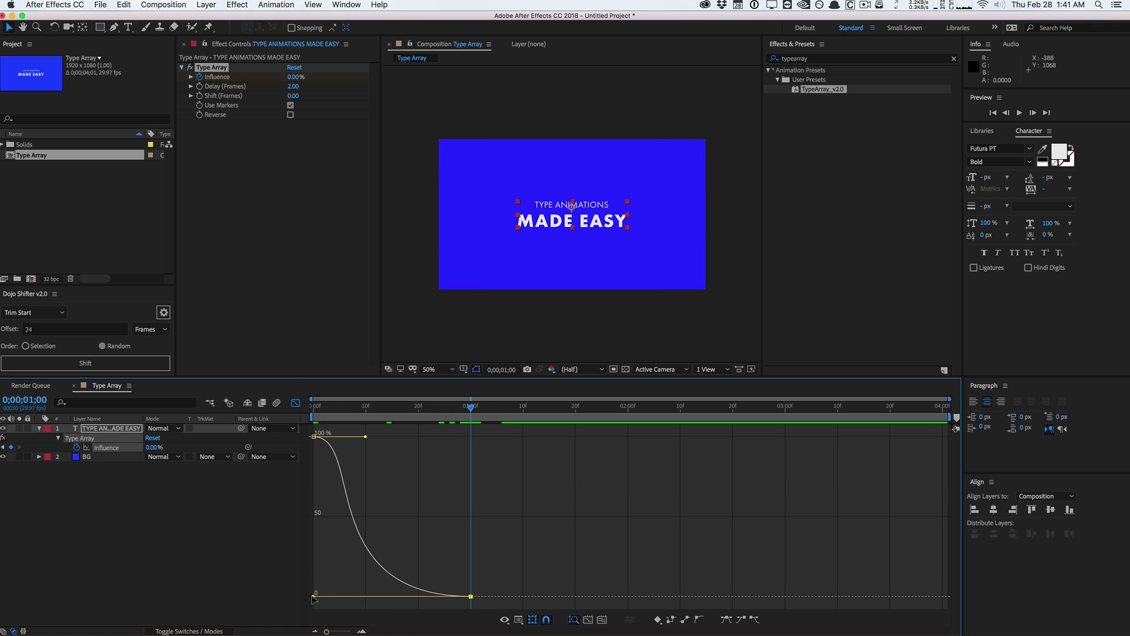
pyautogui.moveTo(314, 599); pyautogui.dragTo(366, 595)
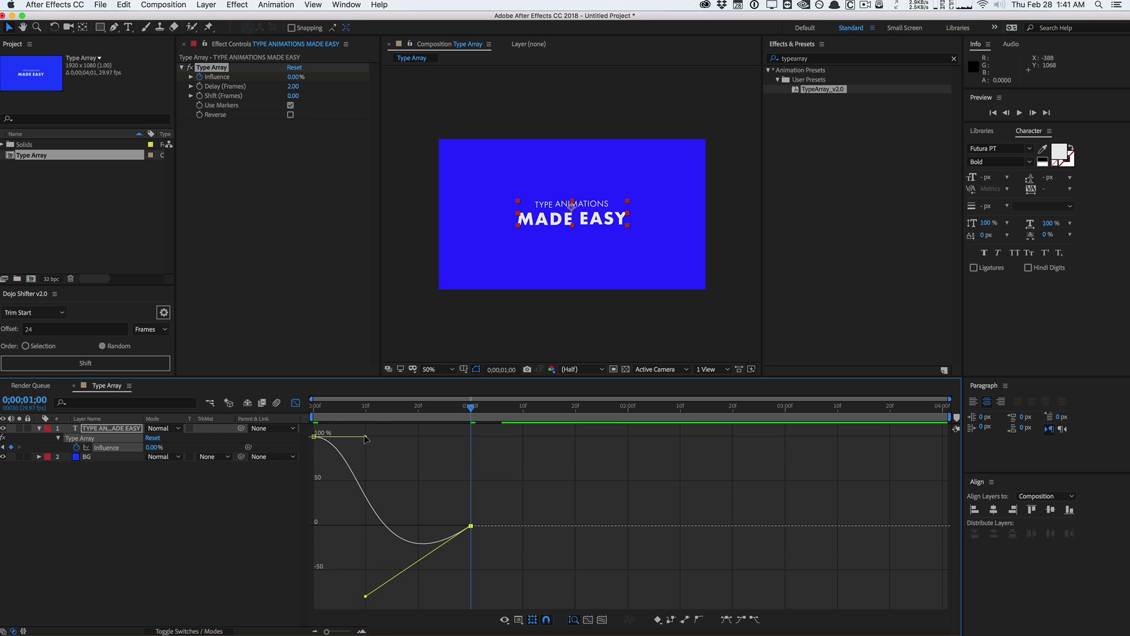
pyautogui.moveTo(366, 438); pyautogui.dragTo(501, 397)
pyautogui.click(295, 402)
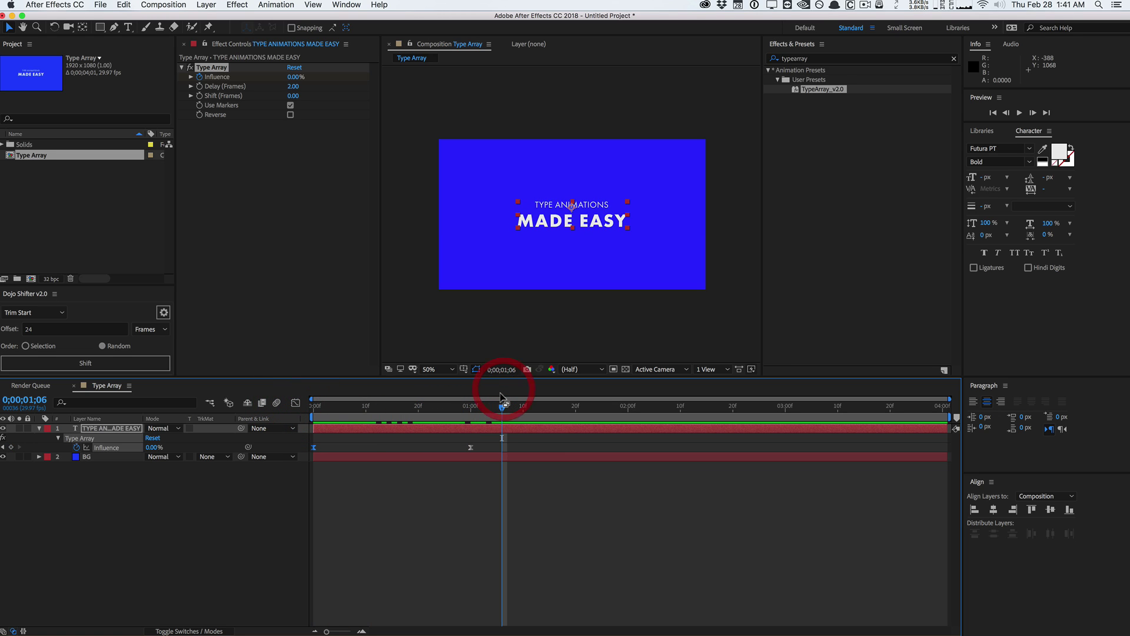
pyautogui.press('space')
pyautogui.click(475, 407)
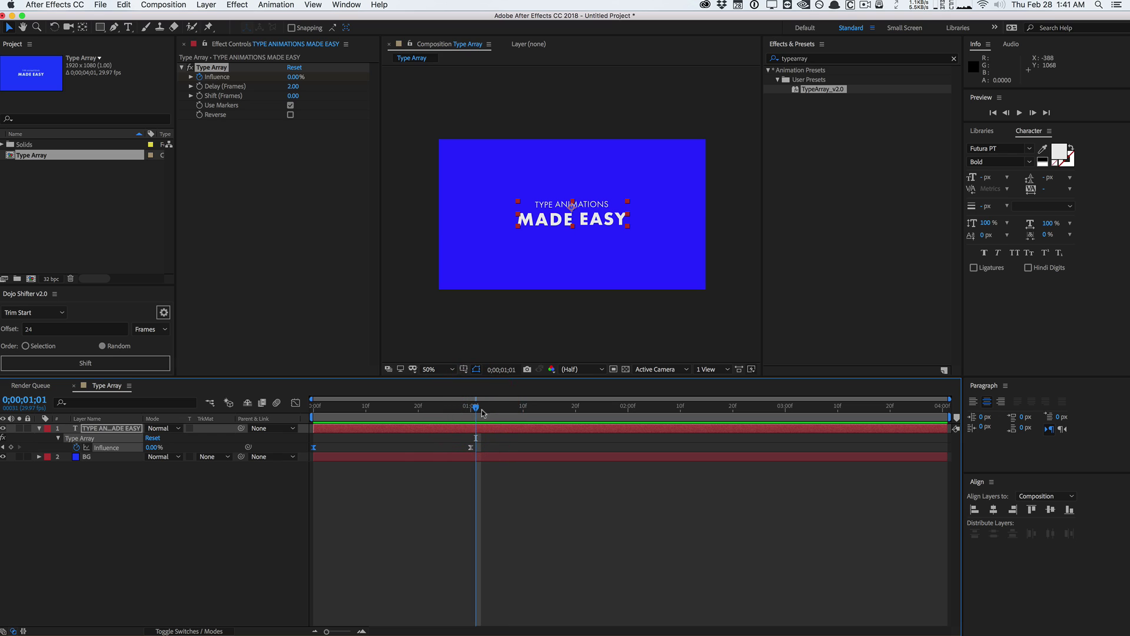
pyautogui.press('j')
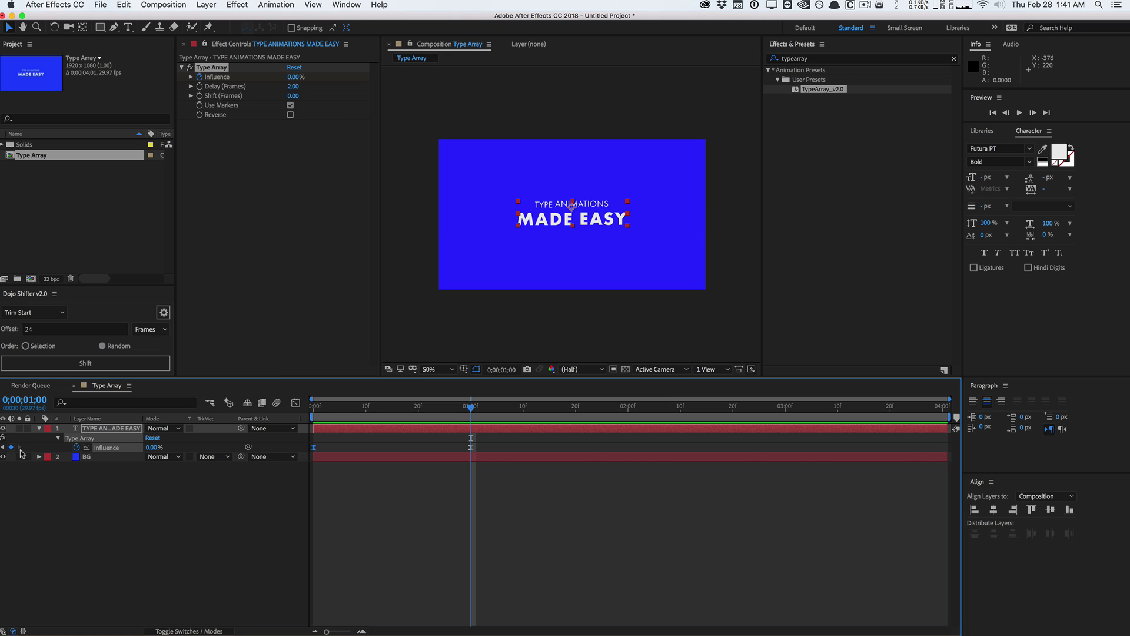
# Expand the text layer's Text > Type Array - Animator 1 properties.
pyautogui.click(39, 429)
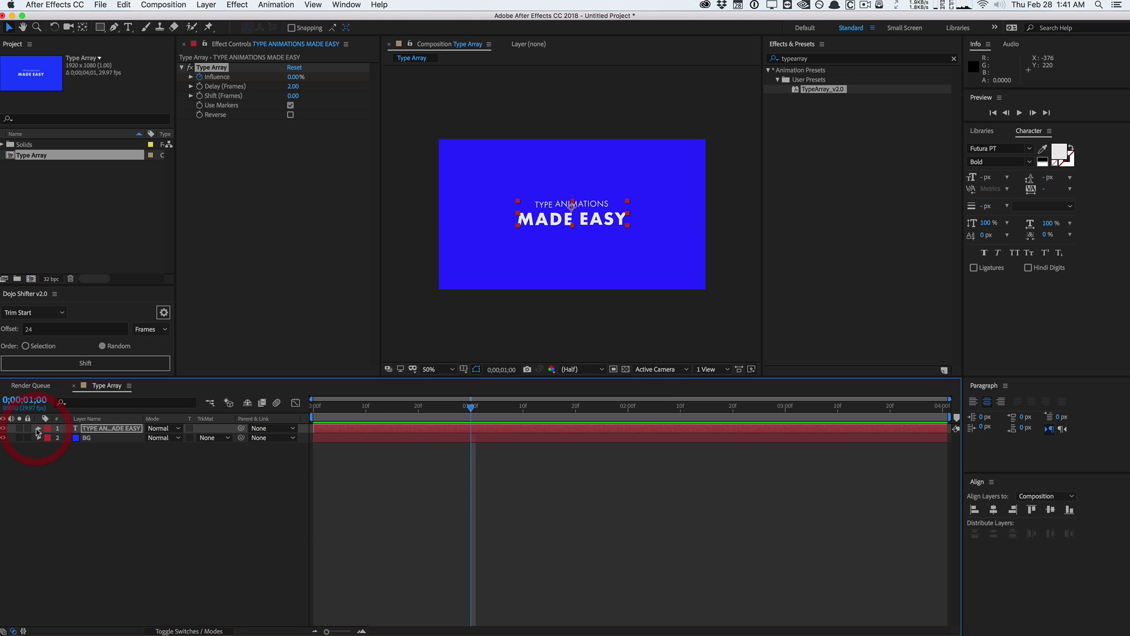
pyautogui.click(38, 428)
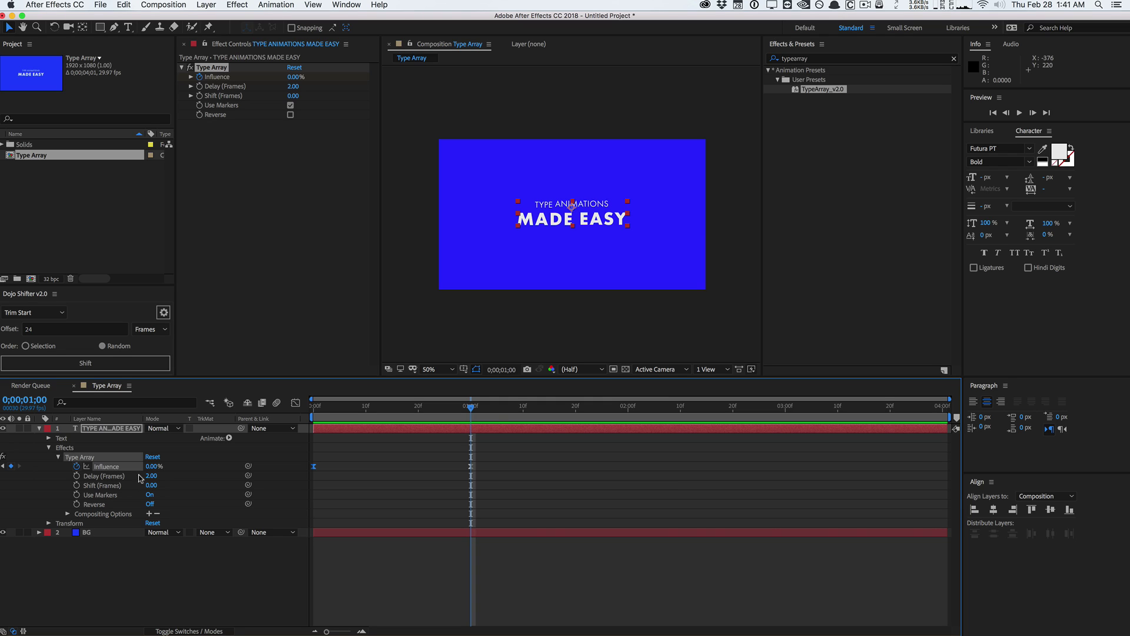
pyautogui.click(49, 438)
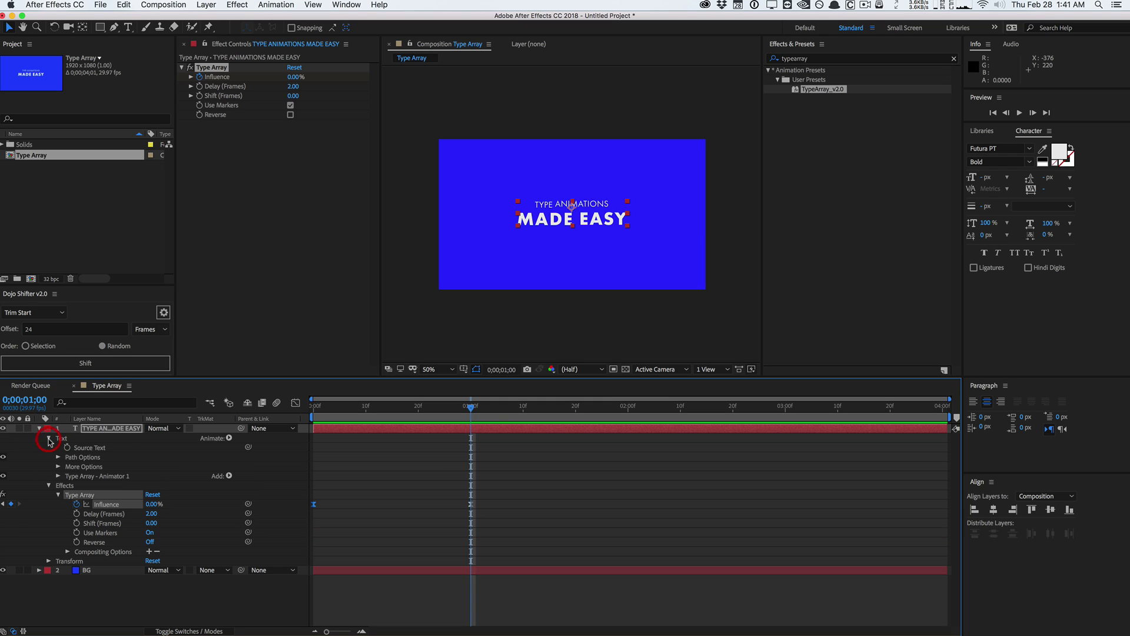
pyautogui.click(58, 476)
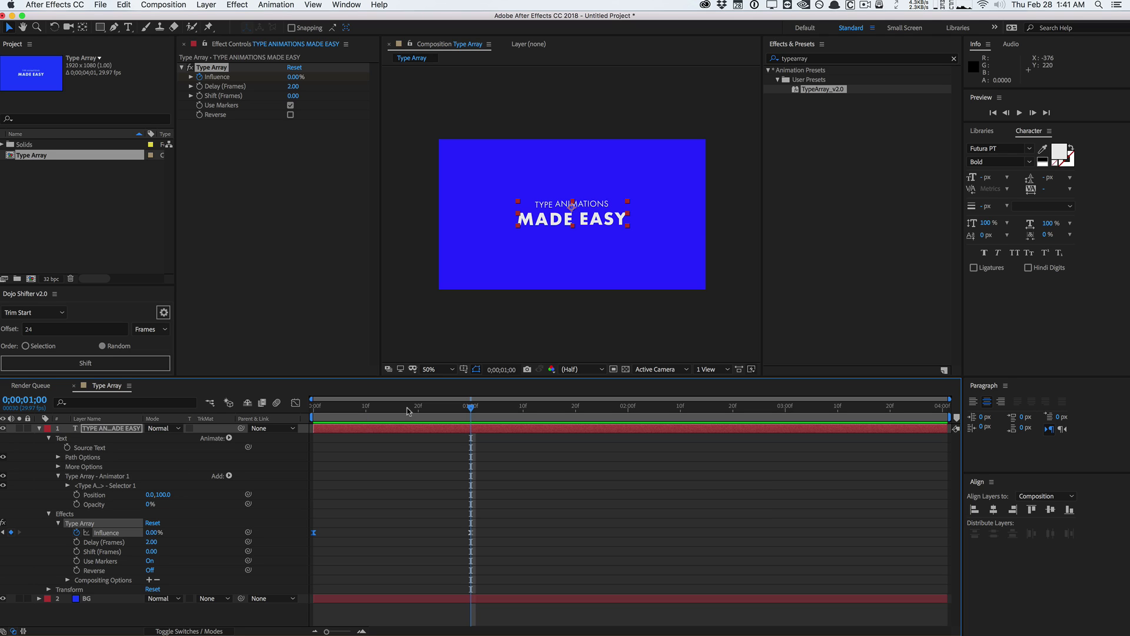
pyautogui.moveTo(408, 410); pyautogui.dragTo(469, 410)
# Add a Scale property to Animator 1 and set it to 0% at frame 0.
pyautogui.click(229, 475)
pyautogui.moveTo(268, 476)
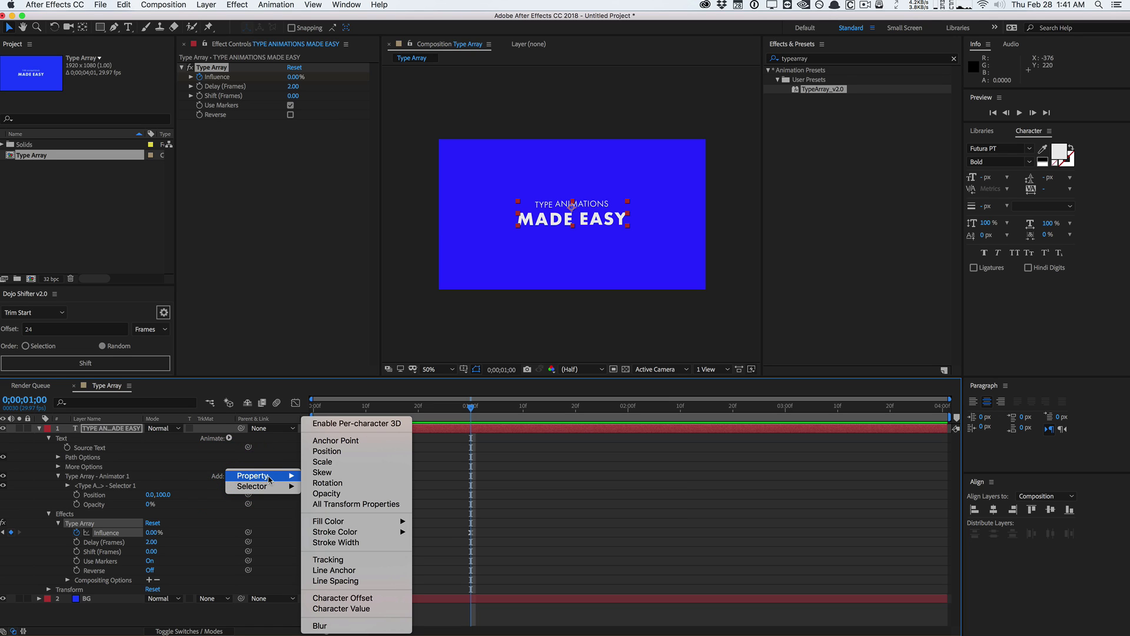
pyautogui.click(329, 461)
pyautogui.press('Home')
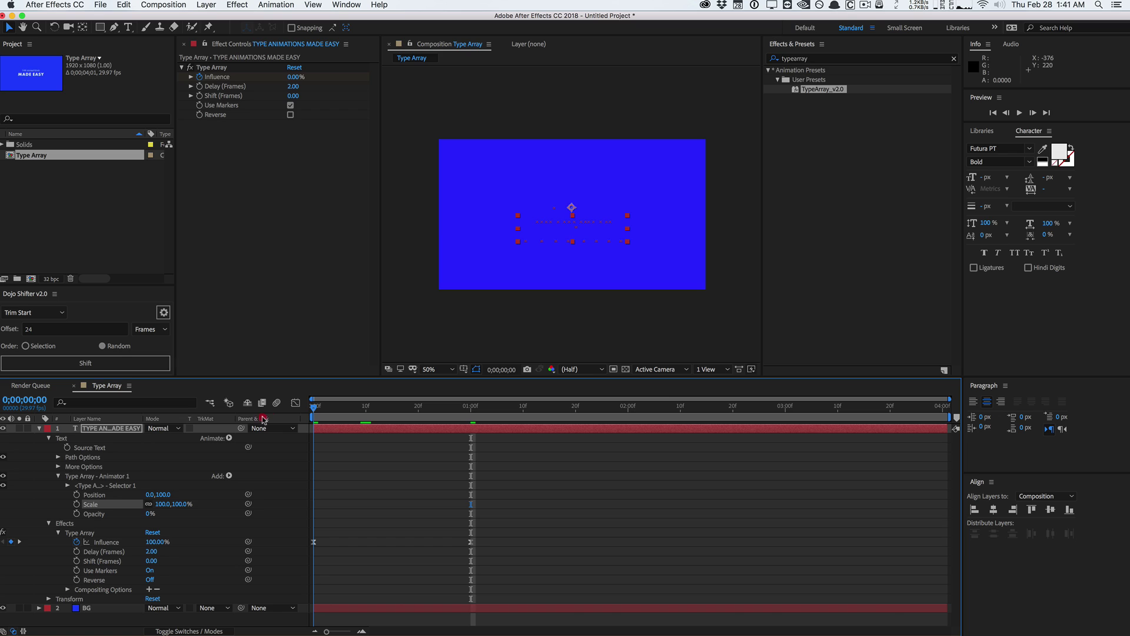
pyautogui.click(313, 405)
pyautogui.click(165, 504)
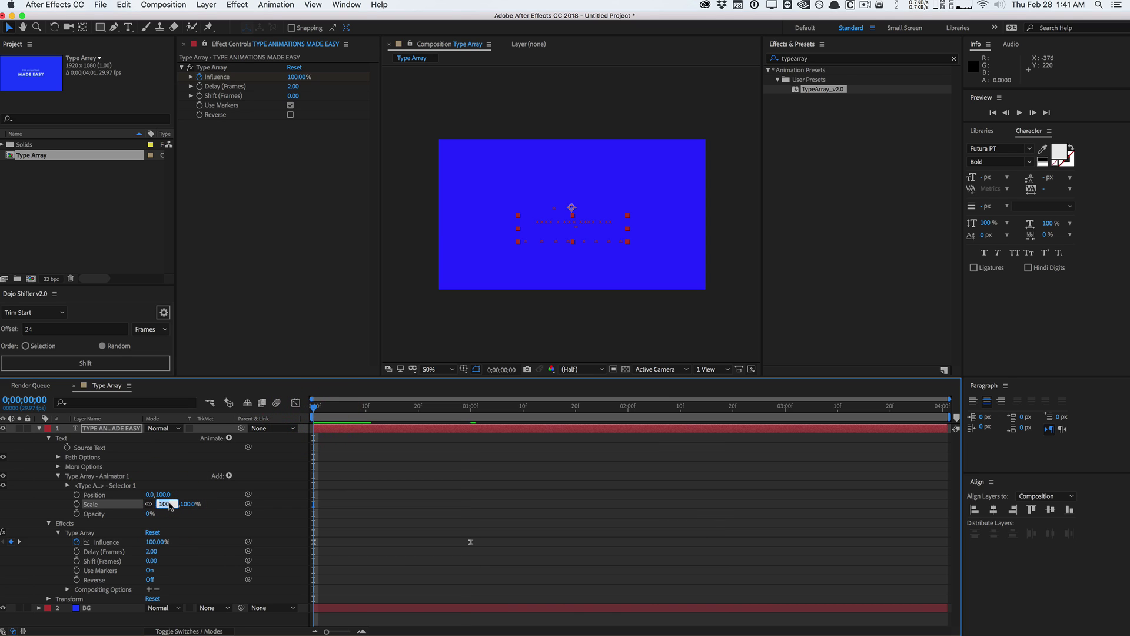
pyautogui.write('0')
pyautogui.press('Return')
# Preview the letters scaling up as they appear over the first second.
pyautogui.moveTo(317, 407); pyautogui.dragTo(478, 397)
pyautogui.press('space')
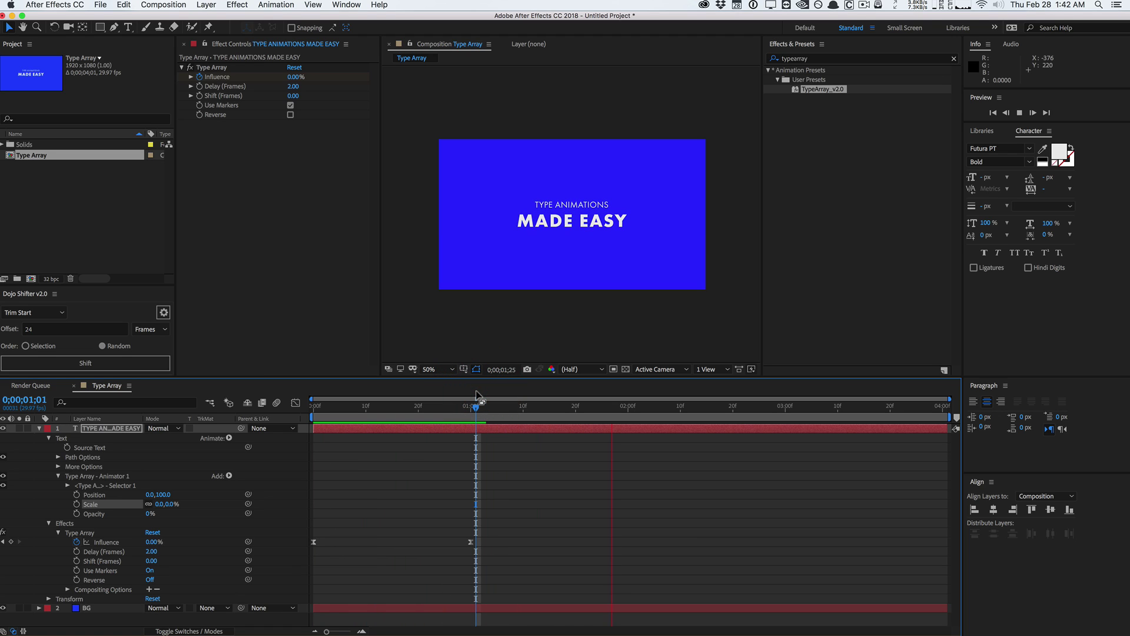
pyautogui.click(525, 406)
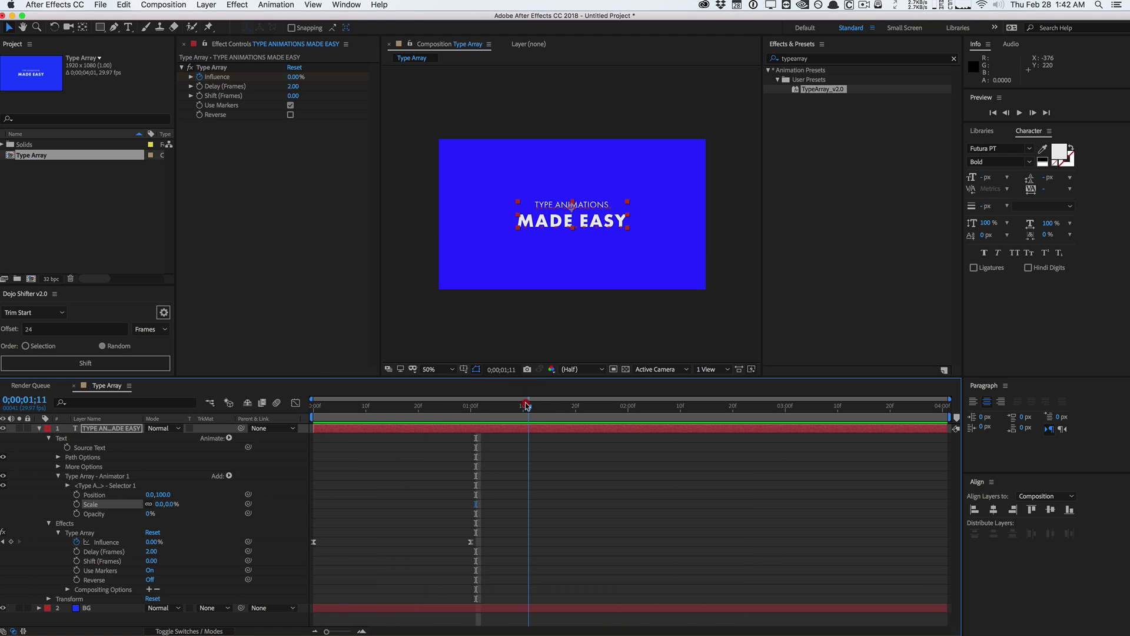
pyautogui.press('space')
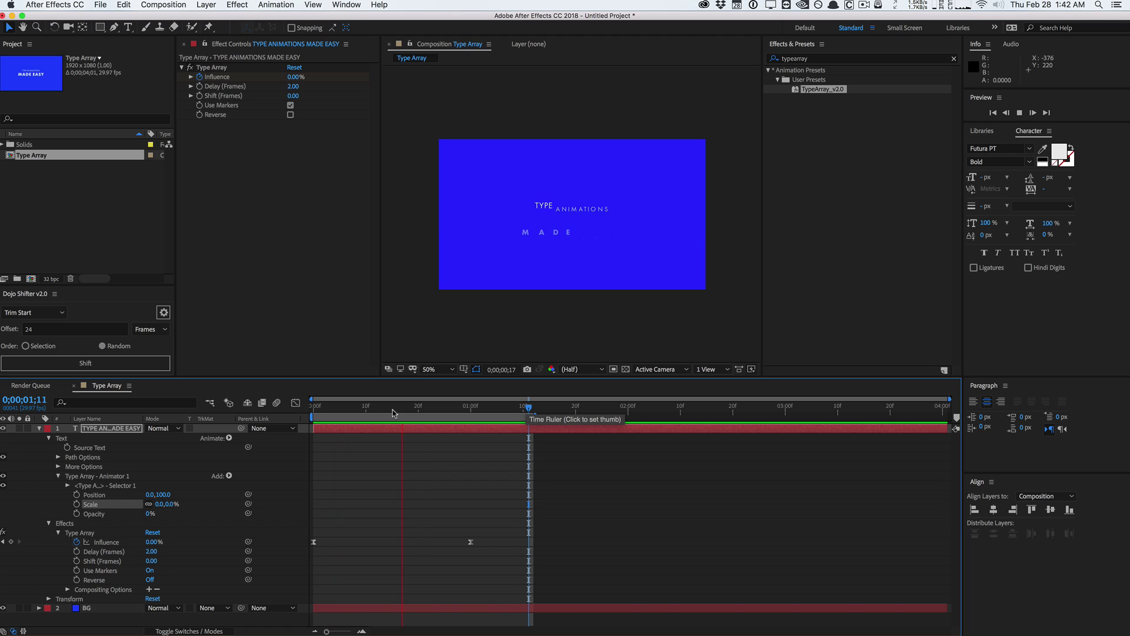
pyautogui.press('space')
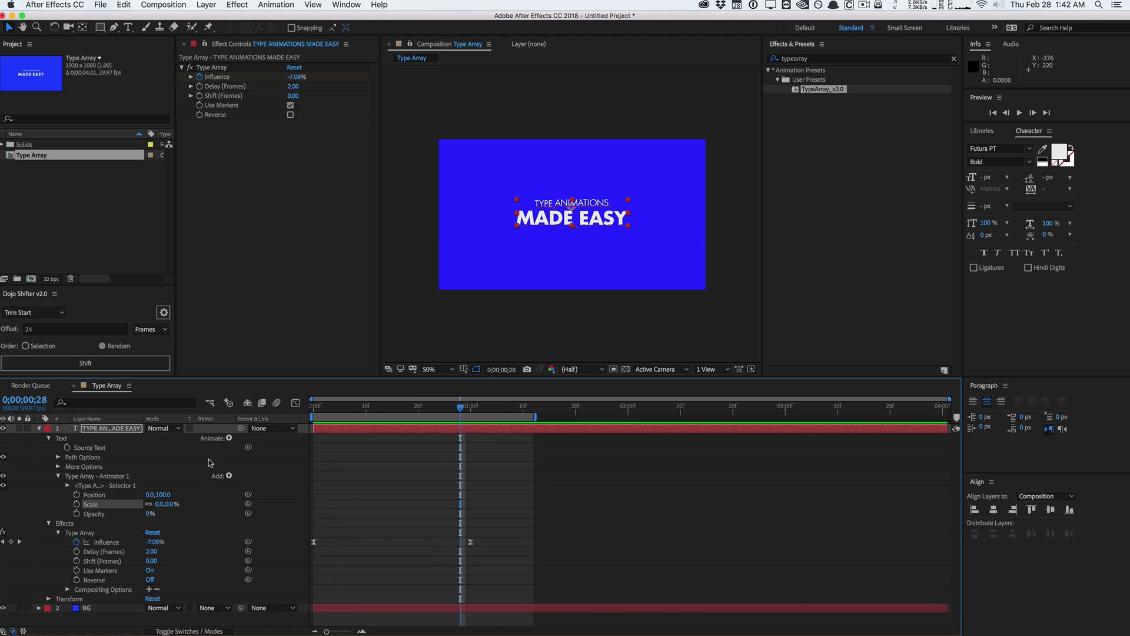
pyautogui.click(230, 476)
pyautogui.moveTo(253, 476)
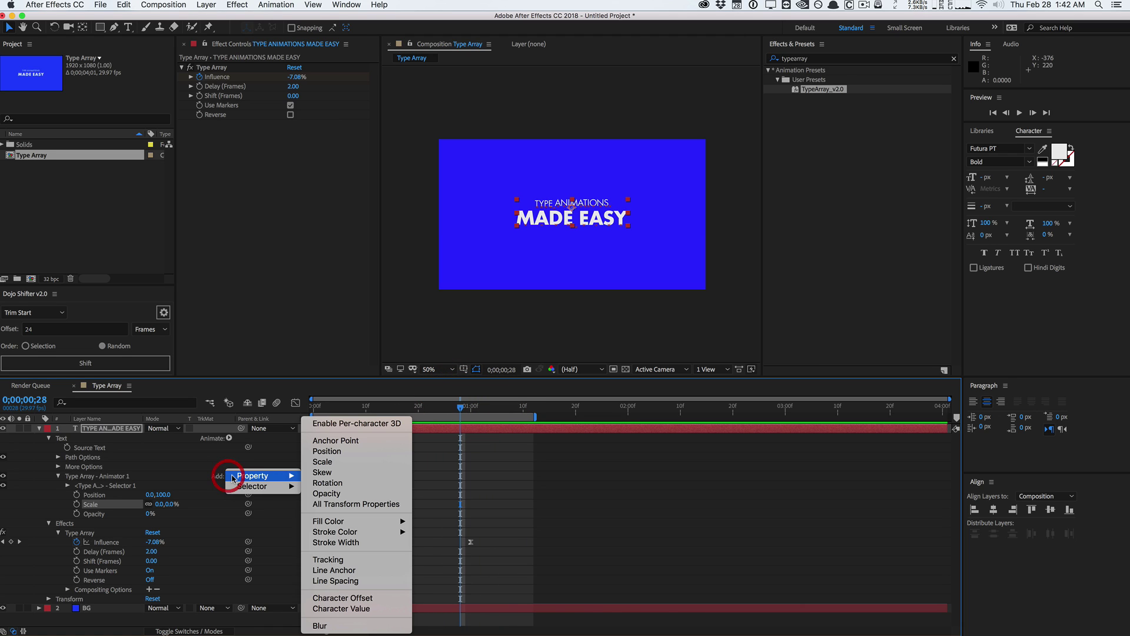
pyautogui.click(328, 482)
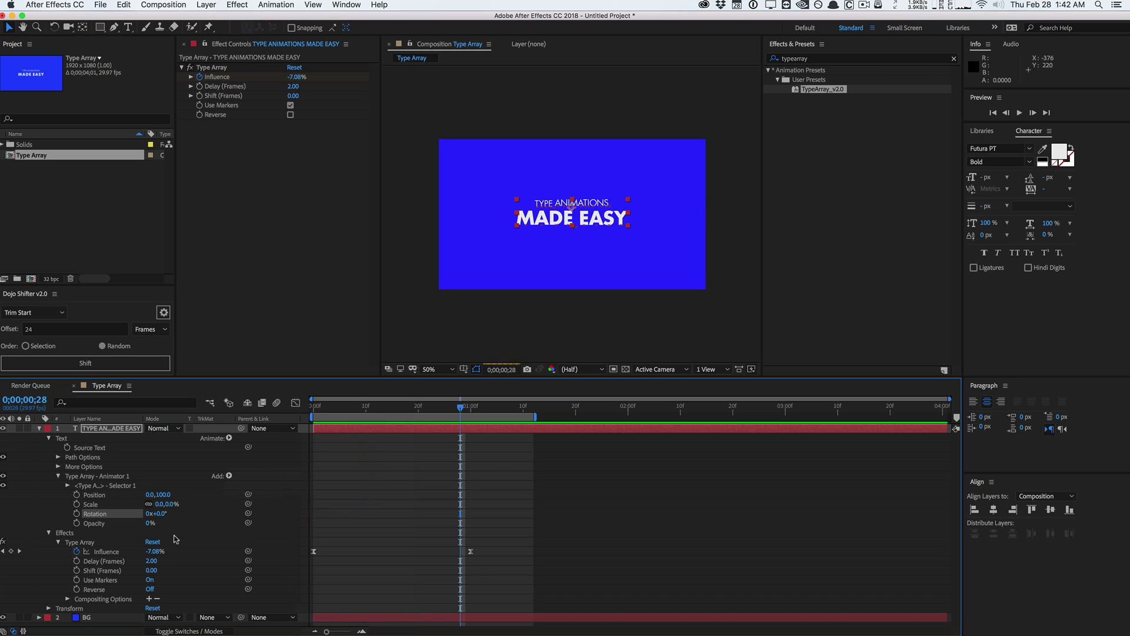
pyautogui.click(156, 513)
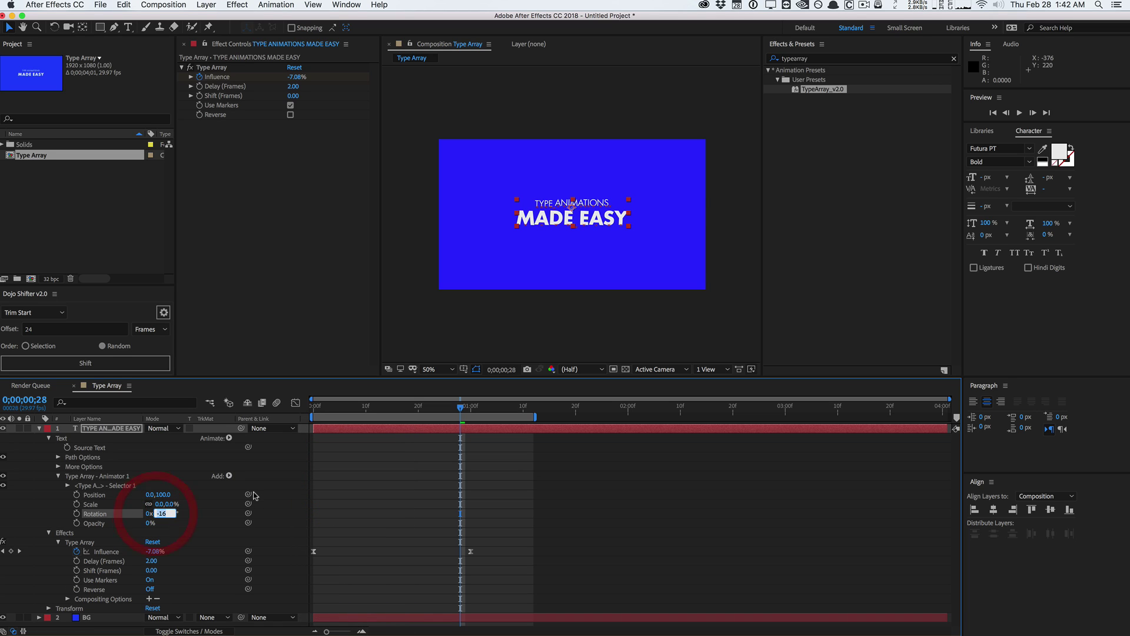
pyautogui.write('-45')
pyautogui.press('Return')
pyautogui.press('space')
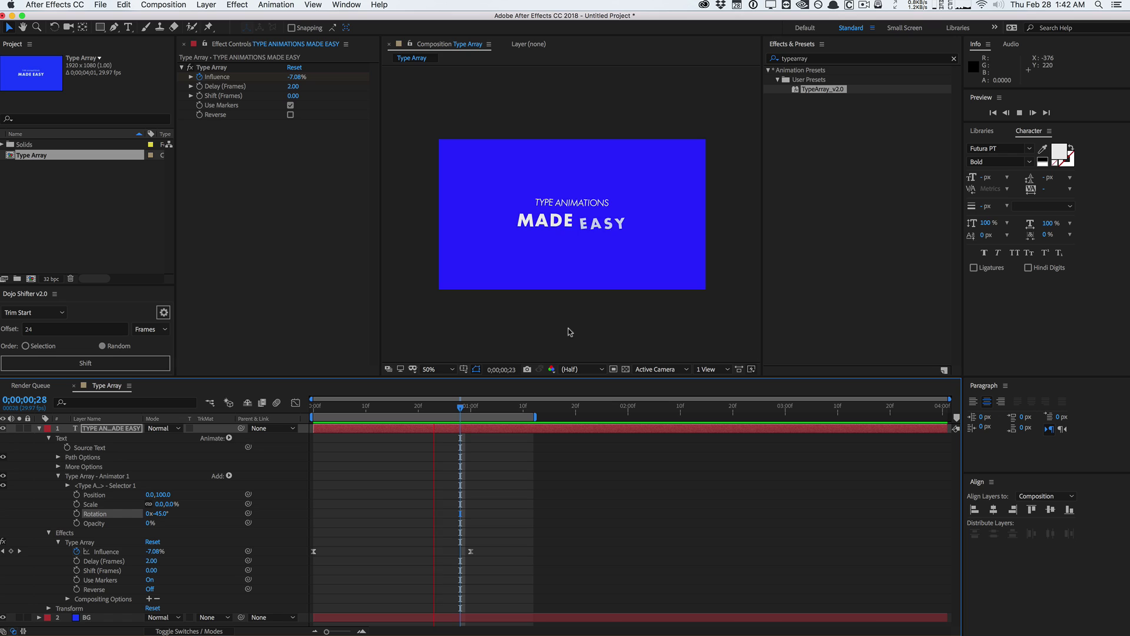
pyautogui.click(158, 514)
pyautogui.write('45')
pyautogui.press('Return')
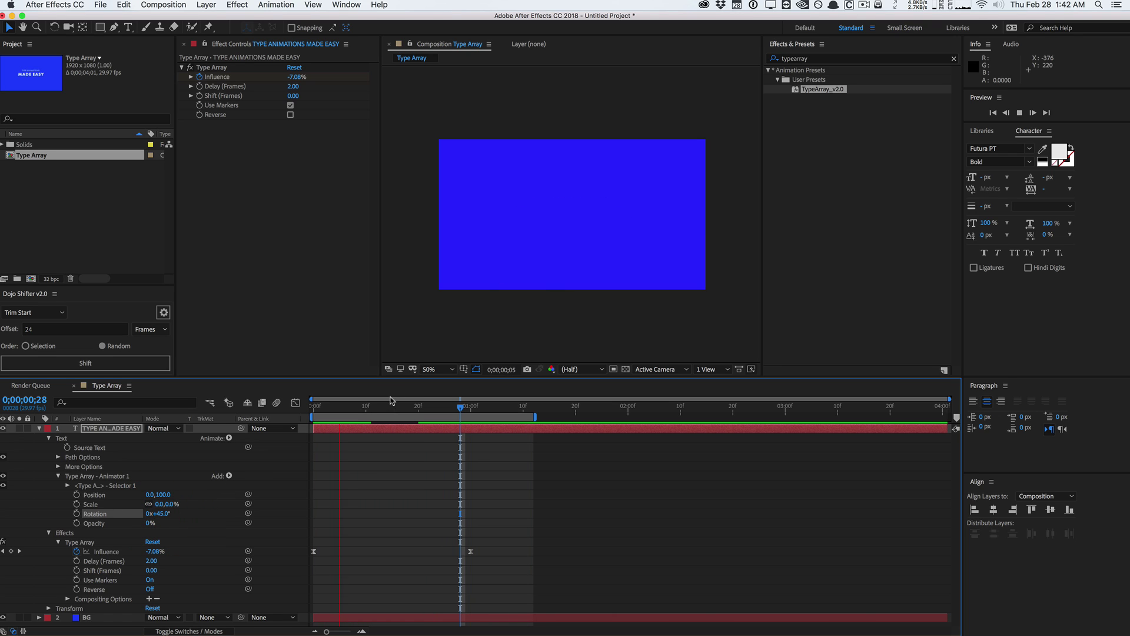
pyautogui.moveTo(461, 406); pyautogui.dragTo(518, 393)
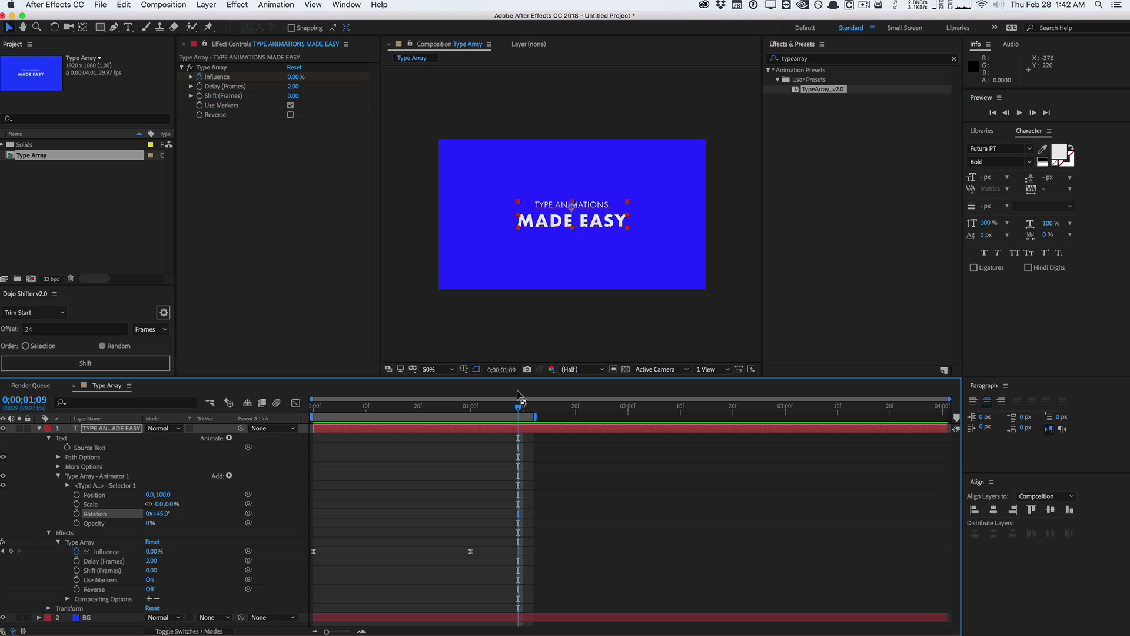
pyautogui.moveTo(454, 410); pyautogui.dragTo(464, 386)
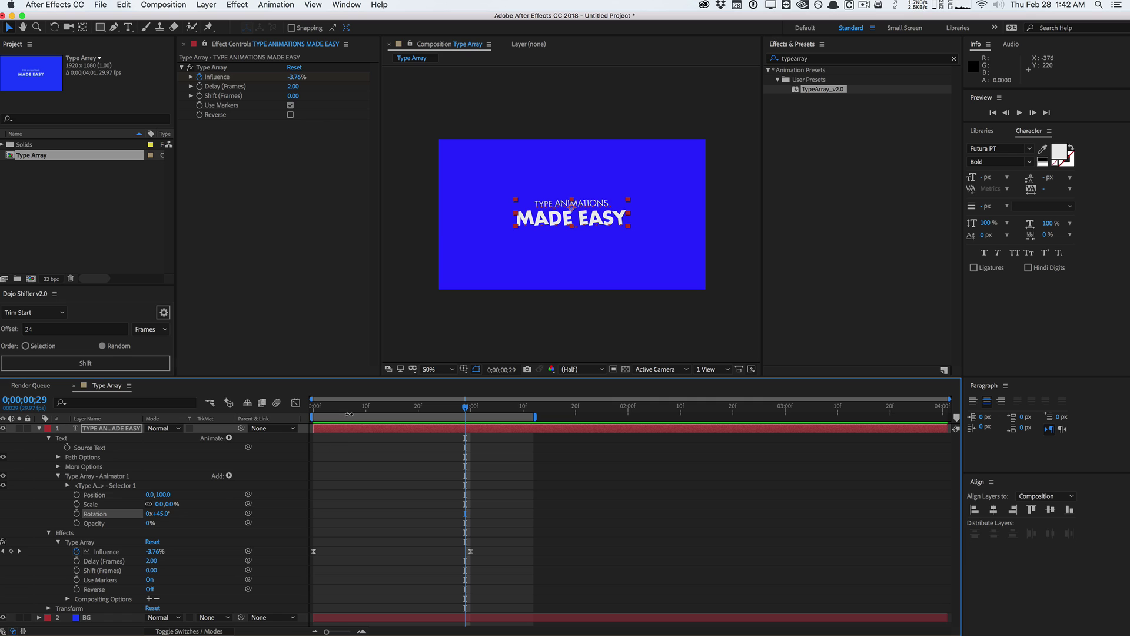
pyautogui.moveTo(349, 415); pyautogui.dragTo(455, 400)
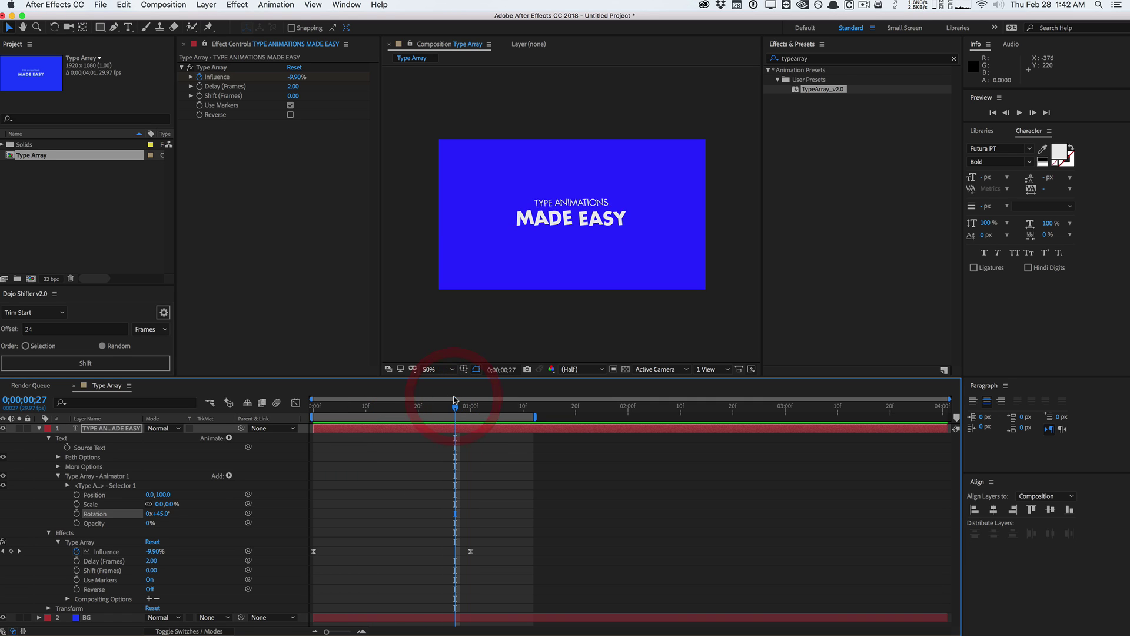
pyautogui.press('space')
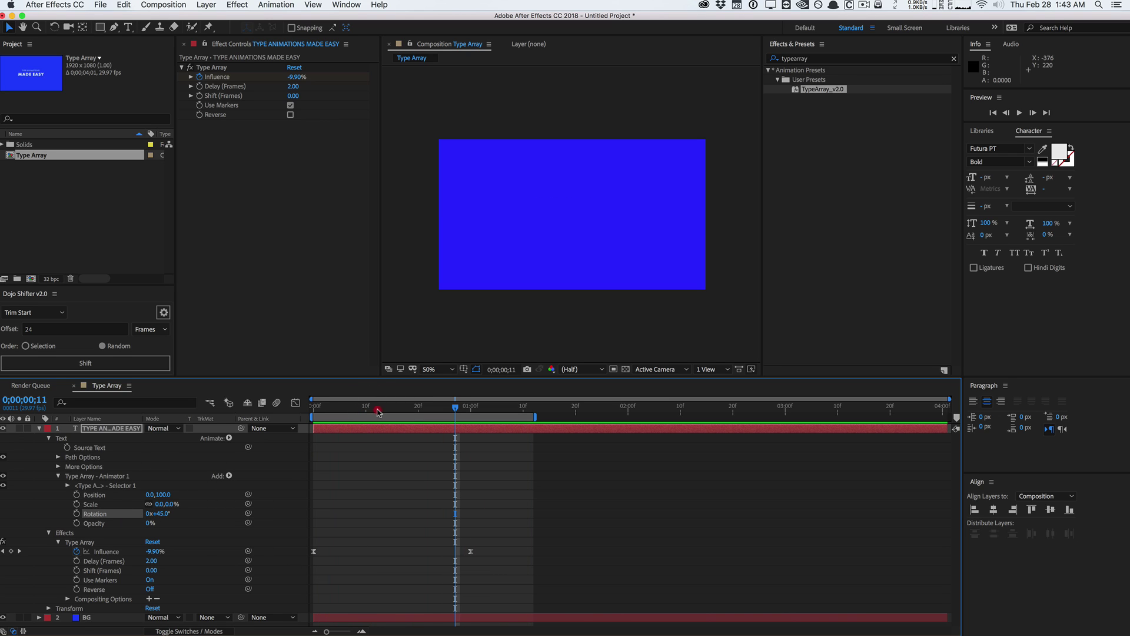
pyautogui.moveTo(379, 409); pyautogui.dragTo(481, 400)
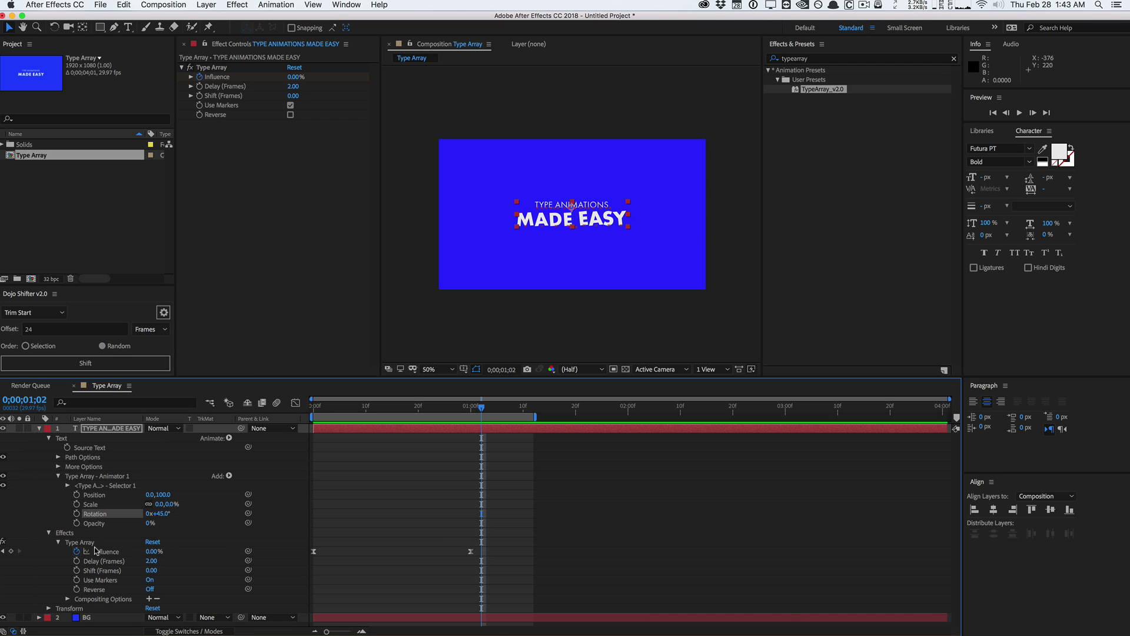
# Expand Selector 1 and switch its Based On from Words to Lines, keeping Amount at 100%.
pyautogui.click(68, 487)
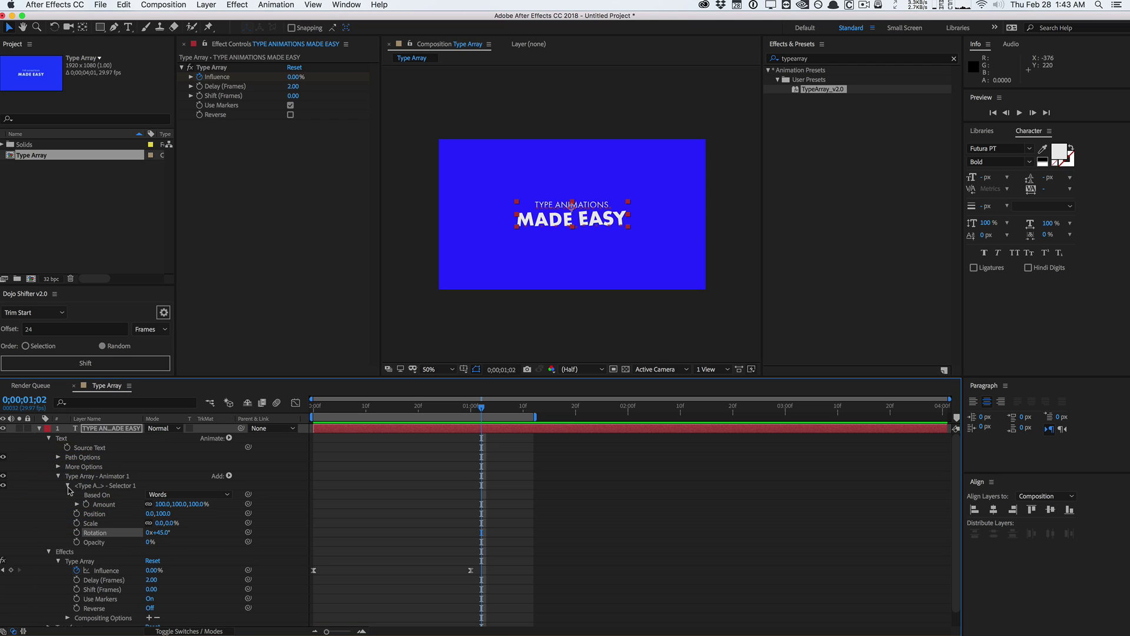
pyautogui.moveTo(394, 411); pyautogui.dragTo(470, 405)
pyautogui.click(194, 495)
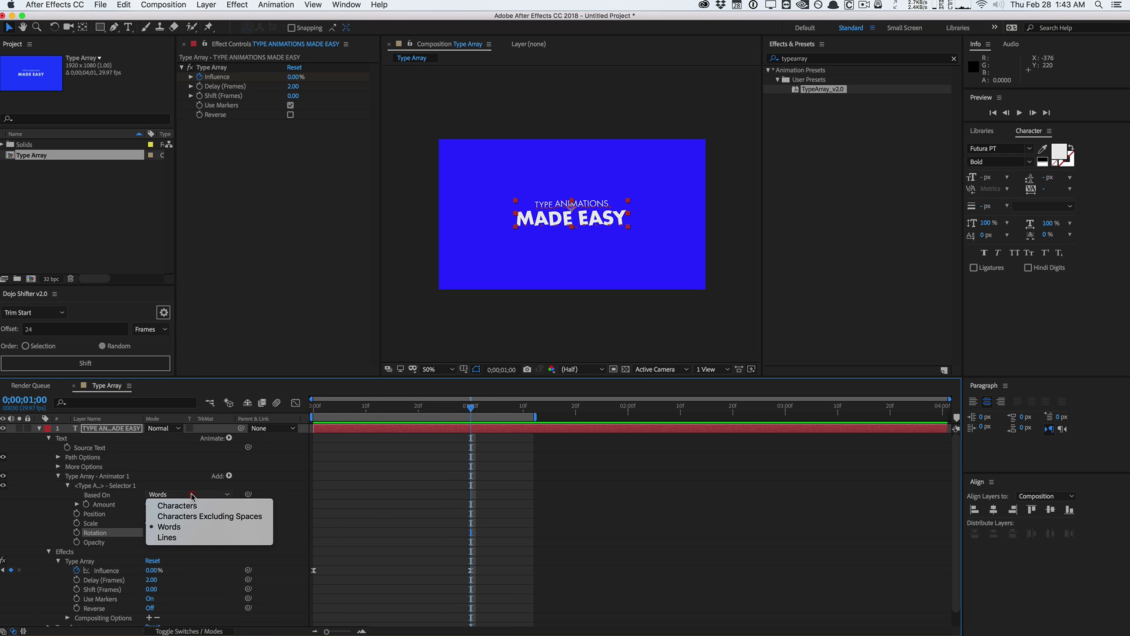
pyautogui.click(206, 537)
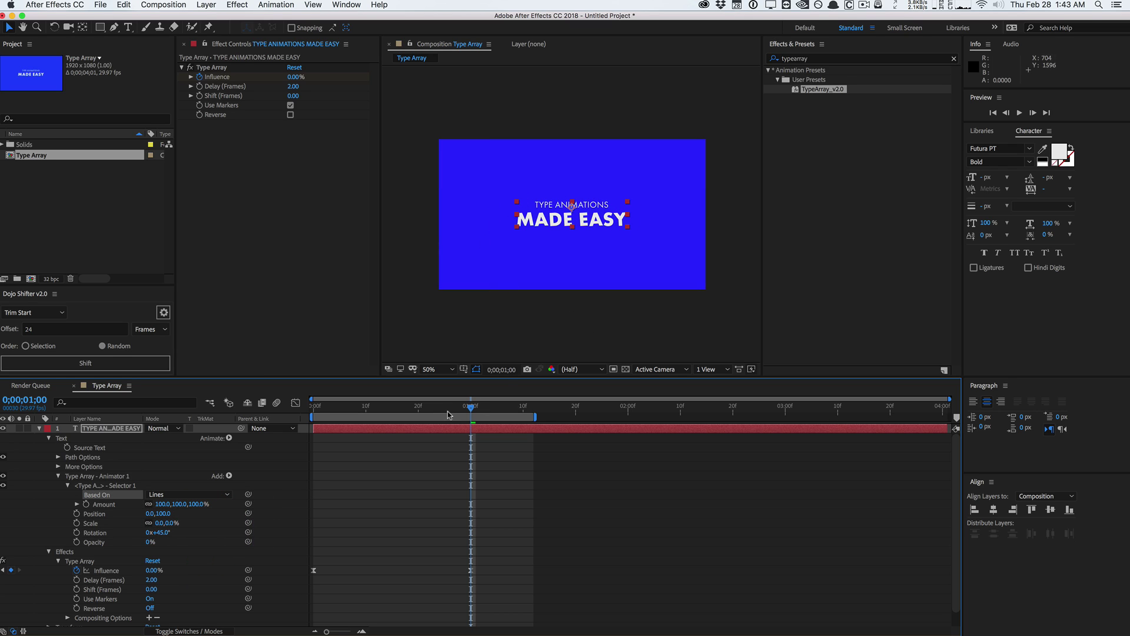
# Delete Scale and Rotation from Animator 1, leaving only Position and Opacity.
pyautogui.press('space')
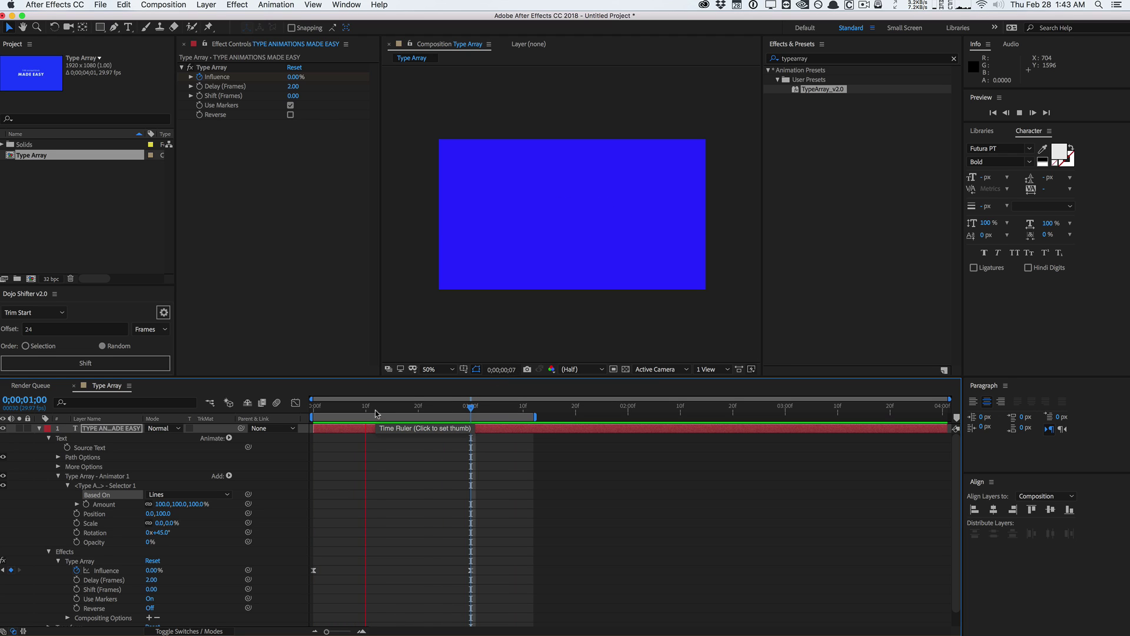
pyautogui.click(398, 406)
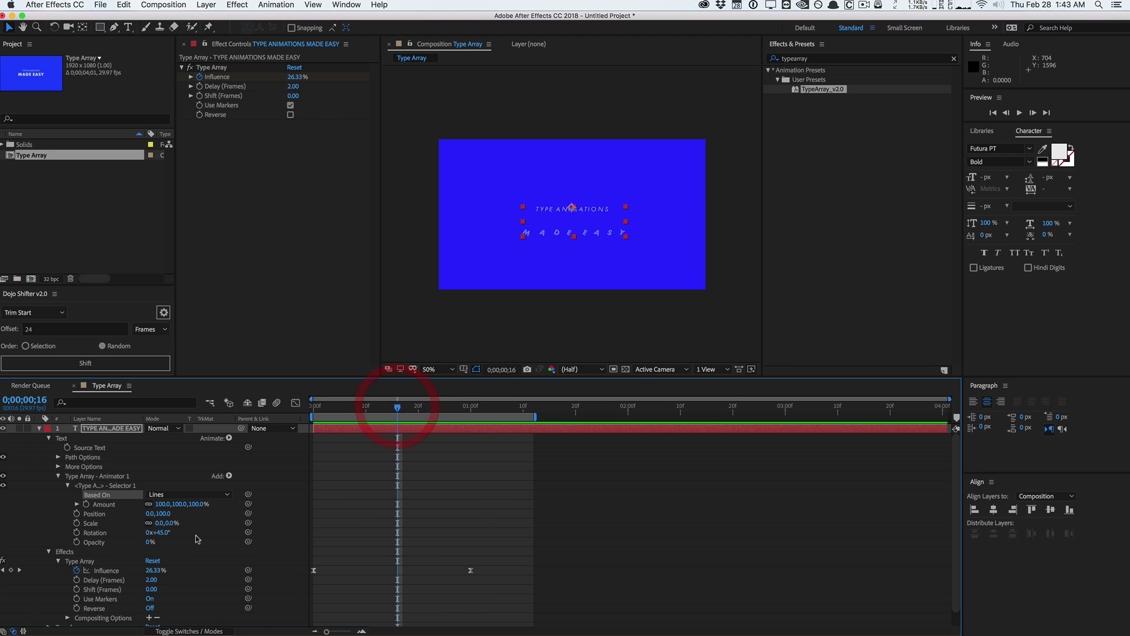
pyautogui.scroll(-1, 197, 539)
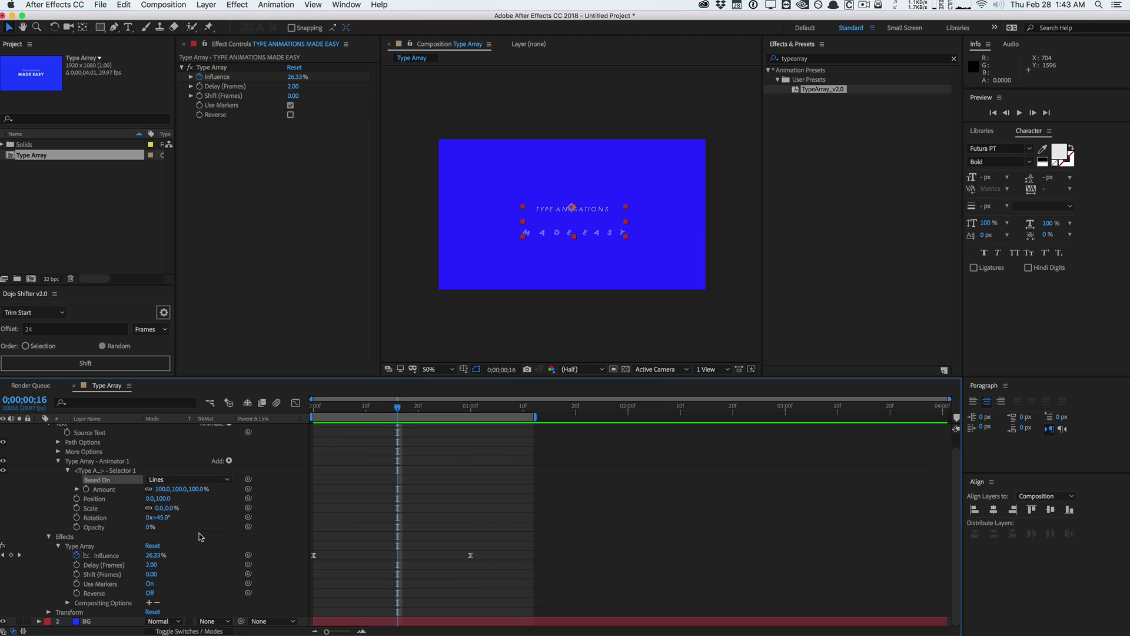
pyautogui.click(141, 510)
pyautogui.press('Delete')
pyautogui.click(116, 517)
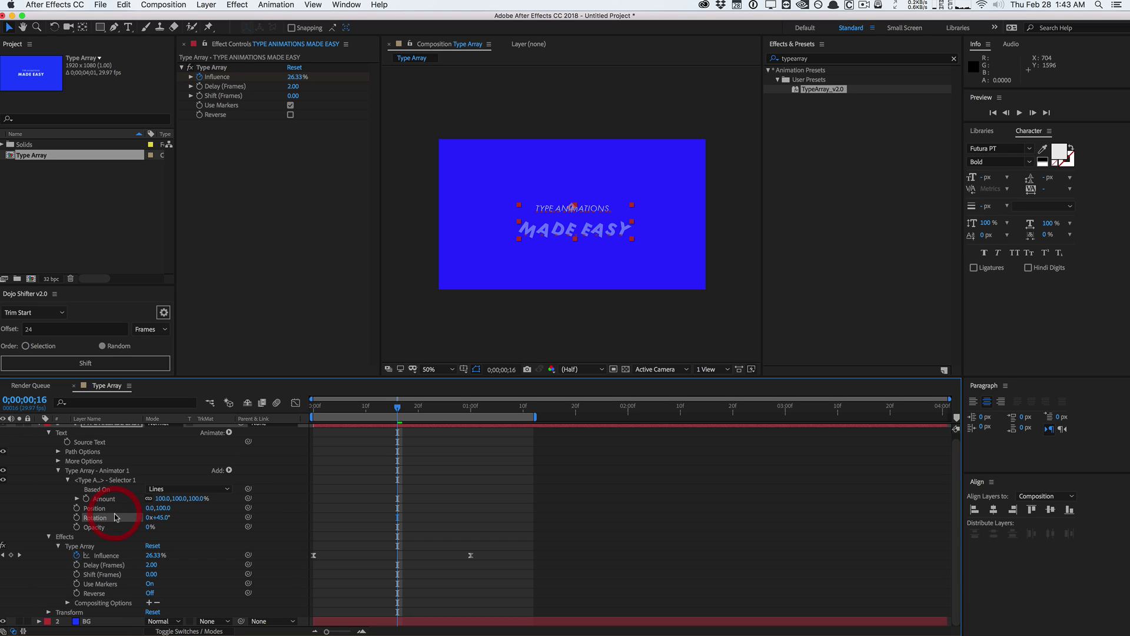
pyautogui.press('Delete')
# Set the Type Array Delay (Frames) to 24 and preview the two lines revealing separately.
pyautogui.press('space')
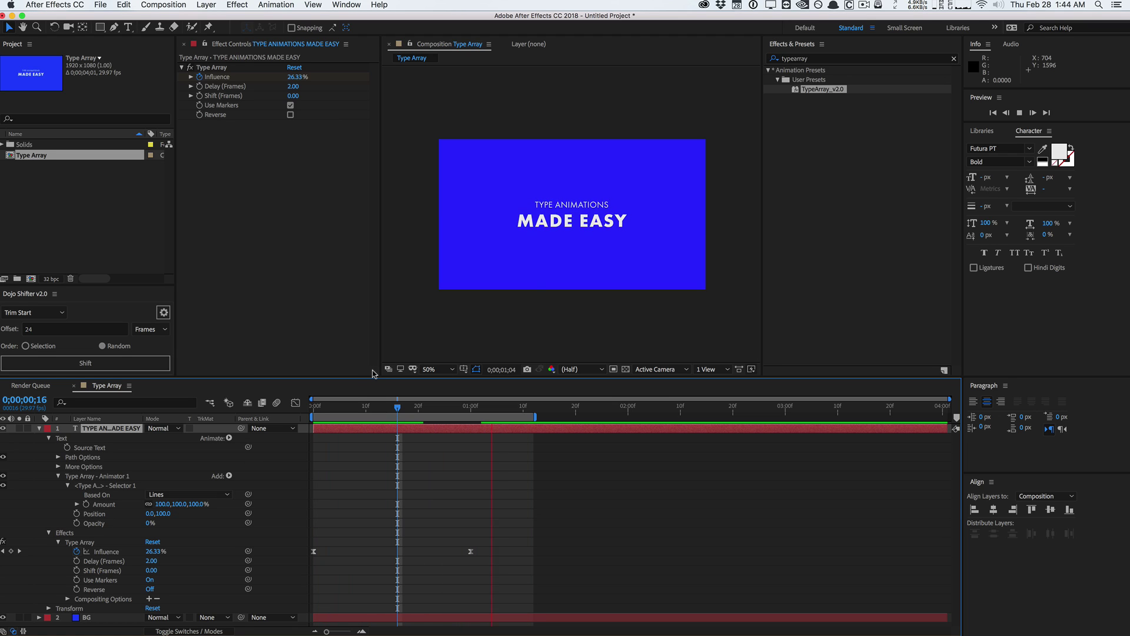
pyautogui.click(387, 407)
pyautogui.click(294, 86)
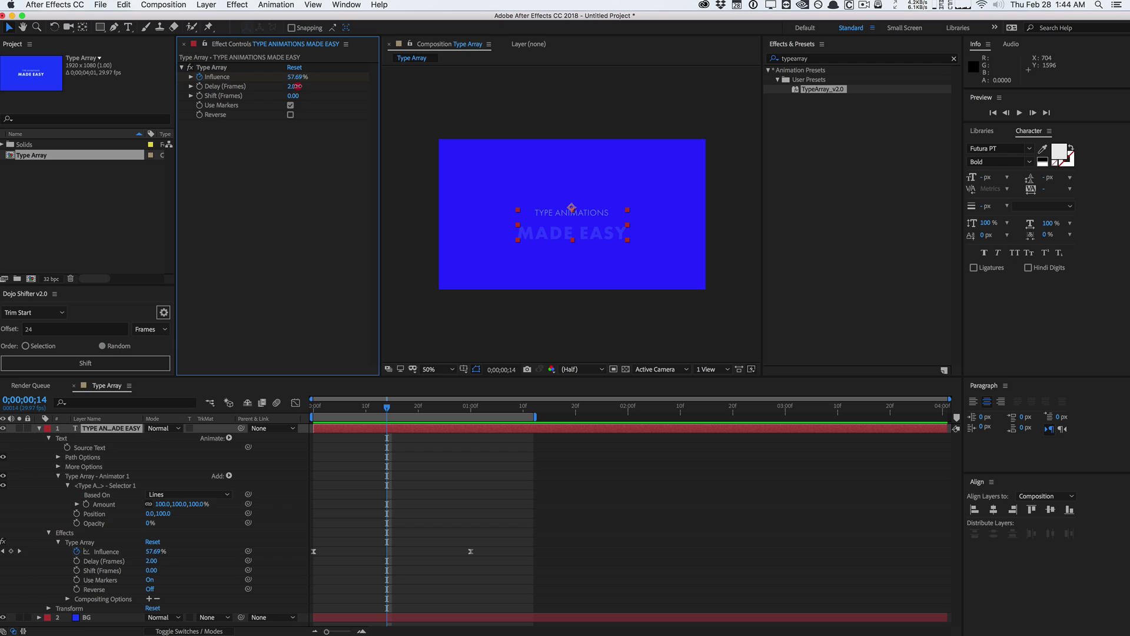
pyautogui.write('24')
pyautogui.press('Return')
pyautogui.press('space')
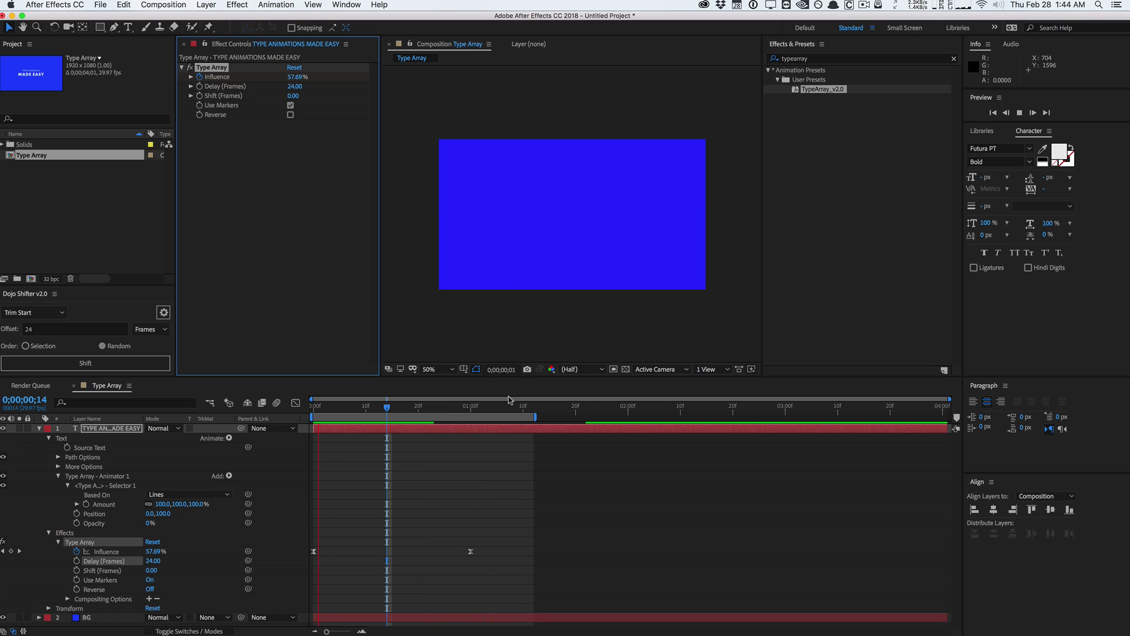
pyautogui.press('space')
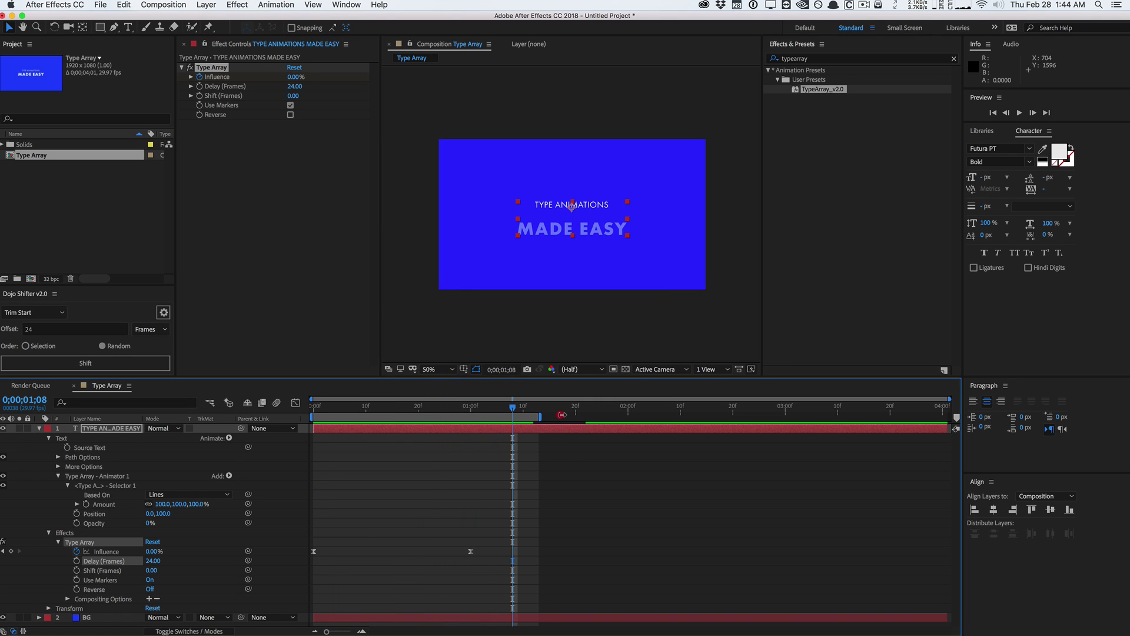
# Extend the work area to about two seconds and base the selector on Characters.
pyautogui.moveTo(535, 416); pyautogui.dragTo(639, 416)
pyautogui.click(219, 494)
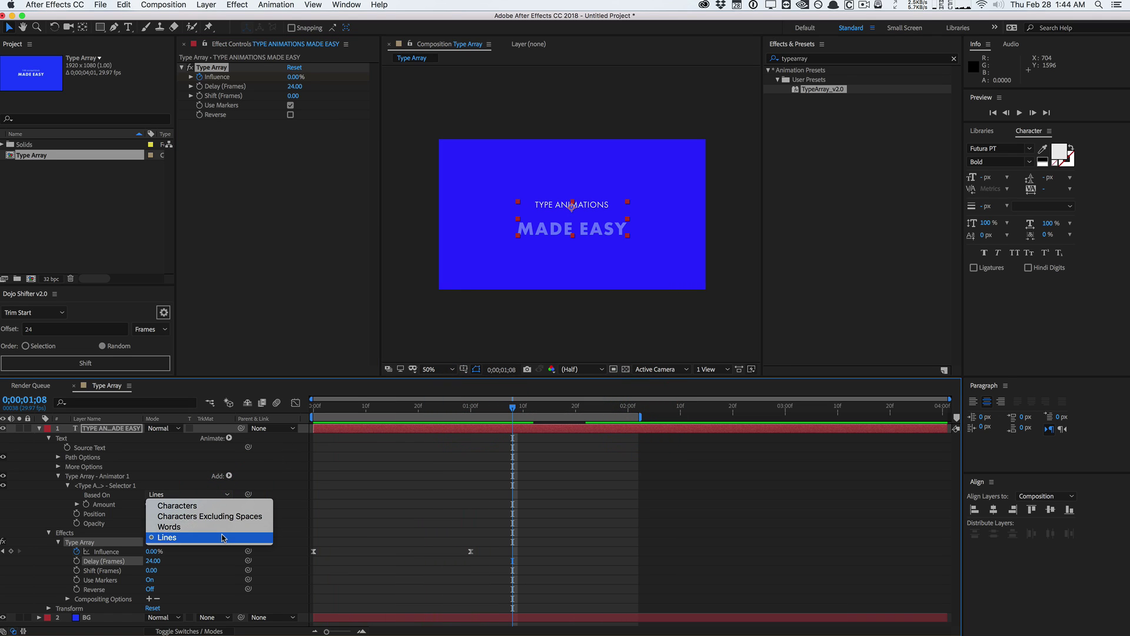
pyautogui.click(226, 506)
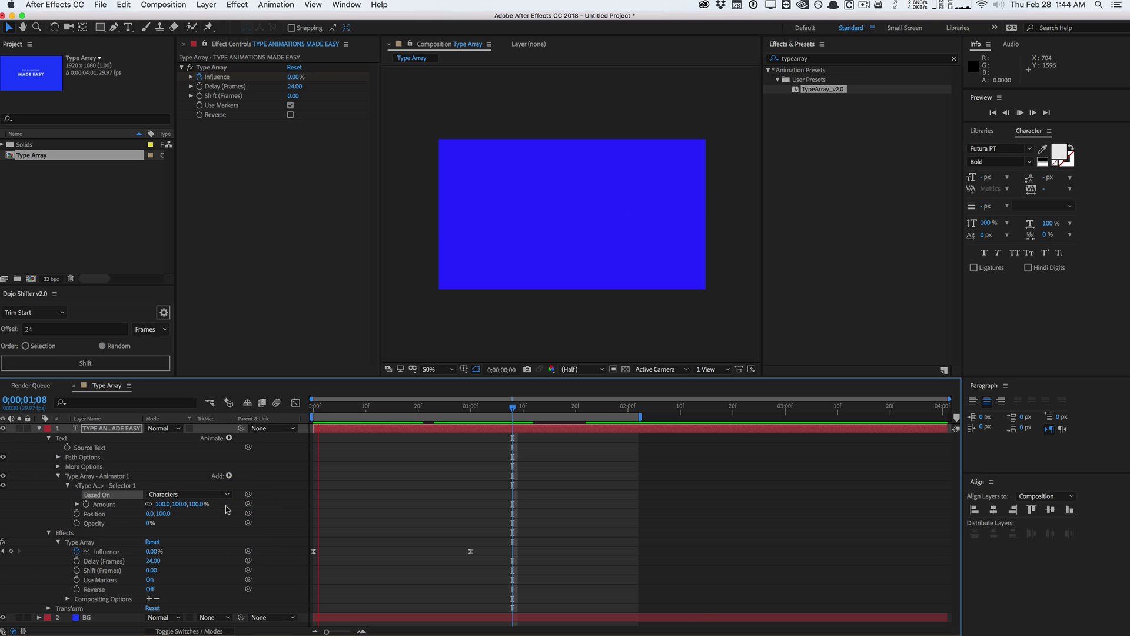
# Change the Type Array Delay (Frames) to 1.
pyautogui.click(507, 407)
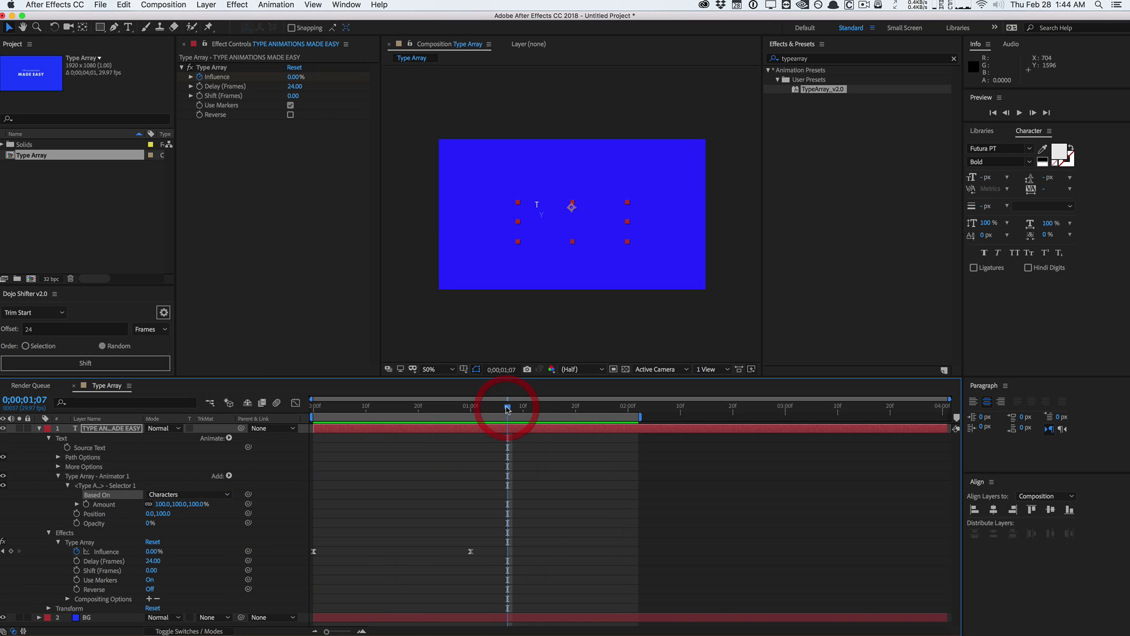
pyautogui.click(295, 87)
pyautogui.write('1')
pyautogui.press('Return')
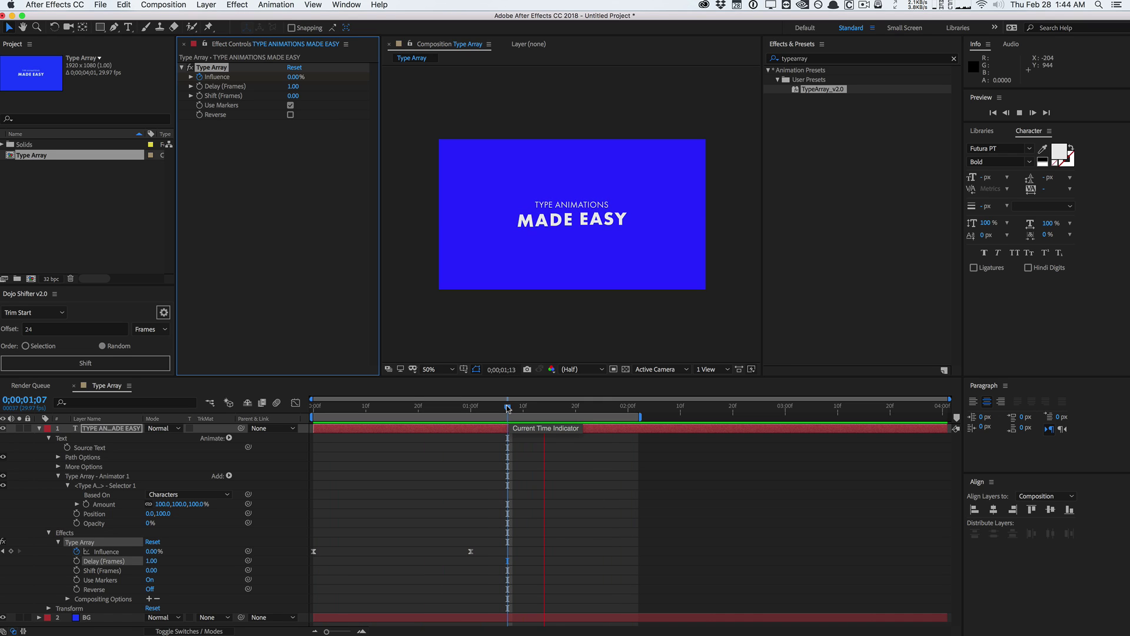
# Scrub through the per-character animation, keeping Based On set to Characters.
pyautogui.moveTo(509, 408); pyautogui.dragTo(618, 402)
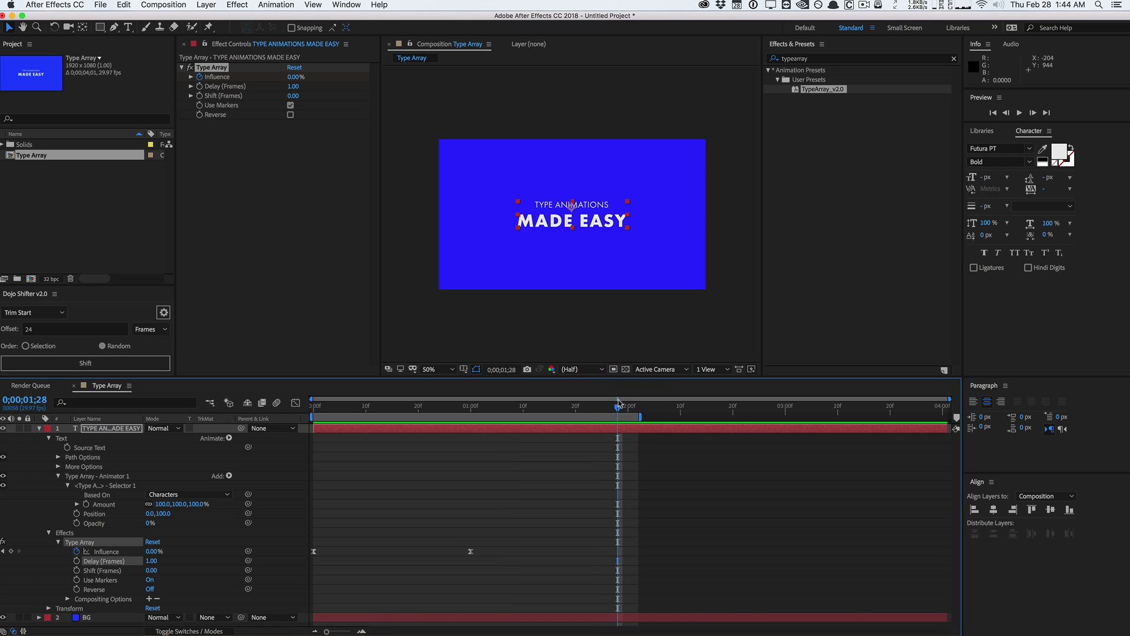
pyautogui.click(172, 494)
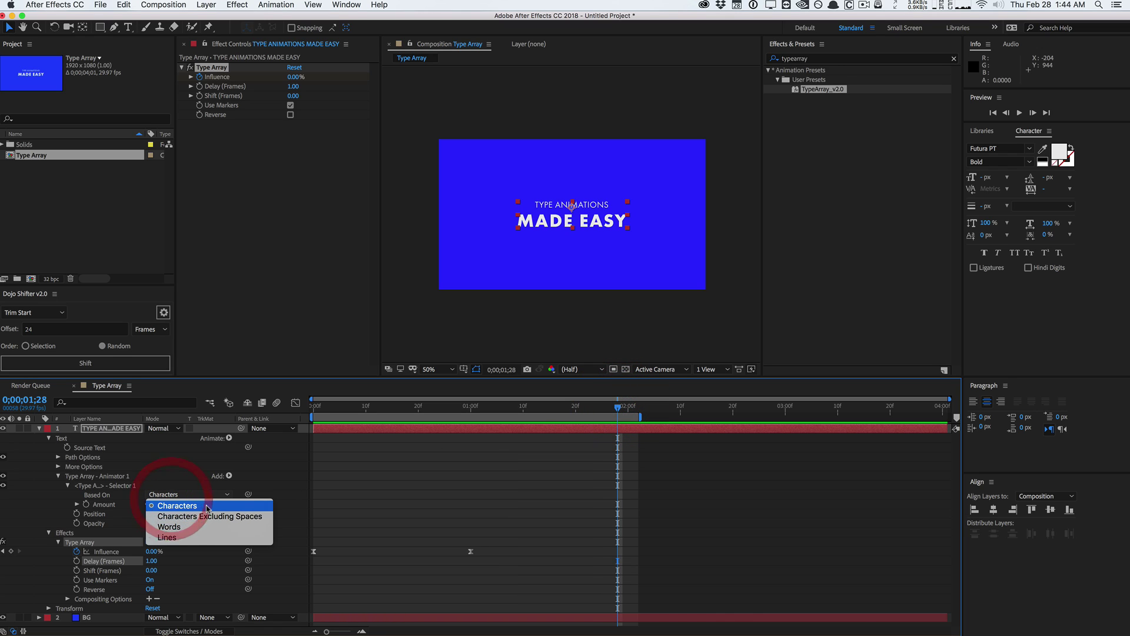
pyautogui.click(29, 513)
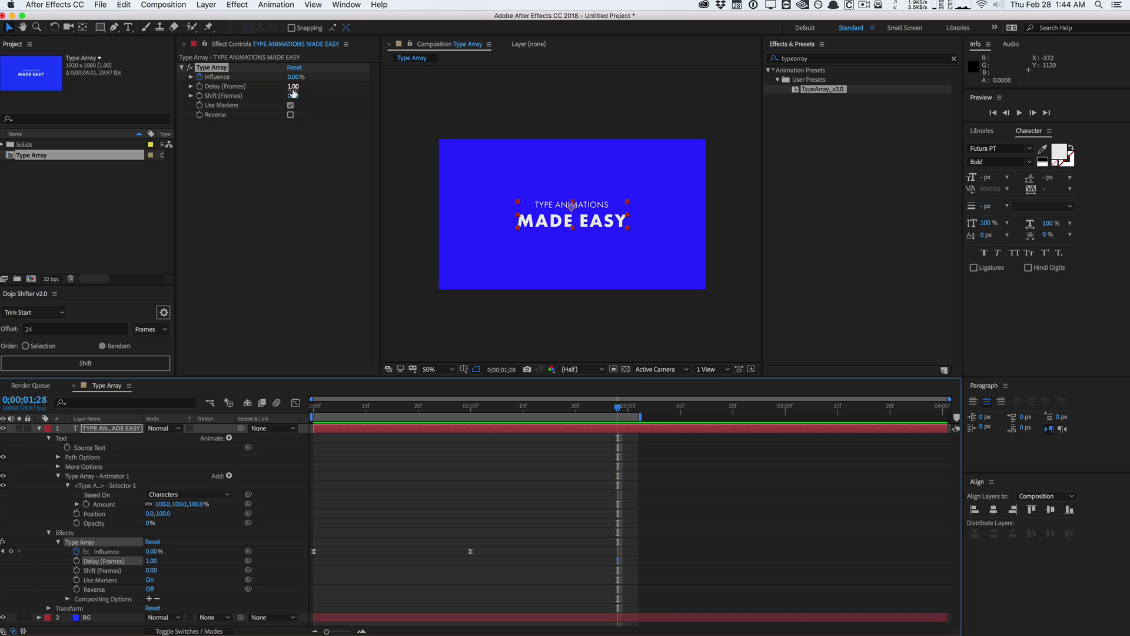
pyautogui.moveTo(540, 406); pyautogui.dragTo(624, 378)
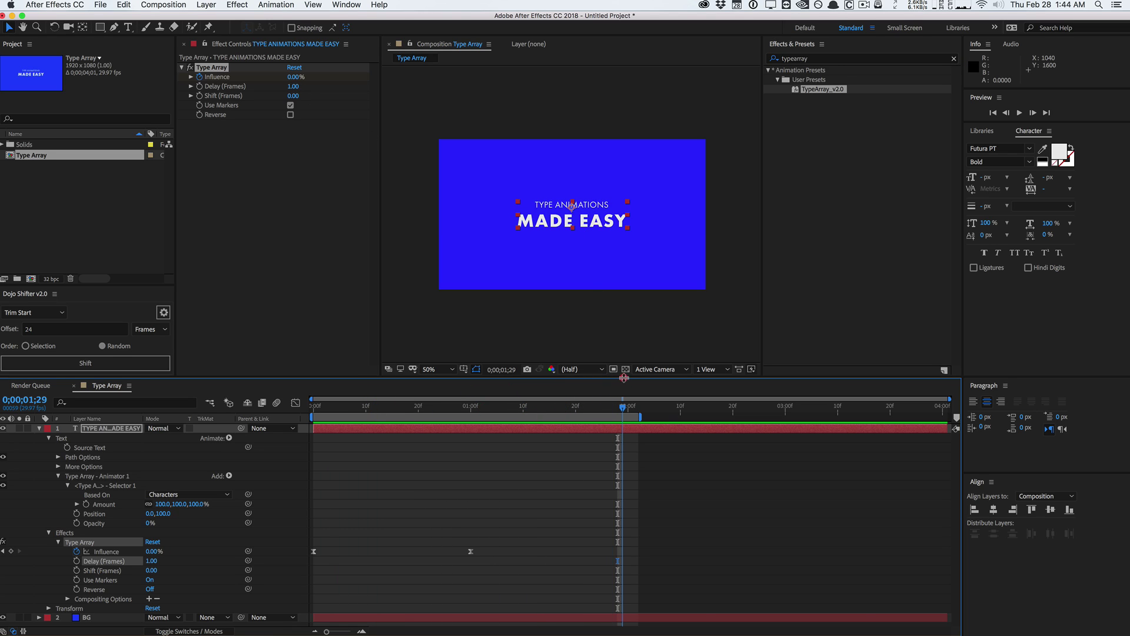
pyautogui.moveTo(447, 407); pyautogui.dragTo(575, 406)
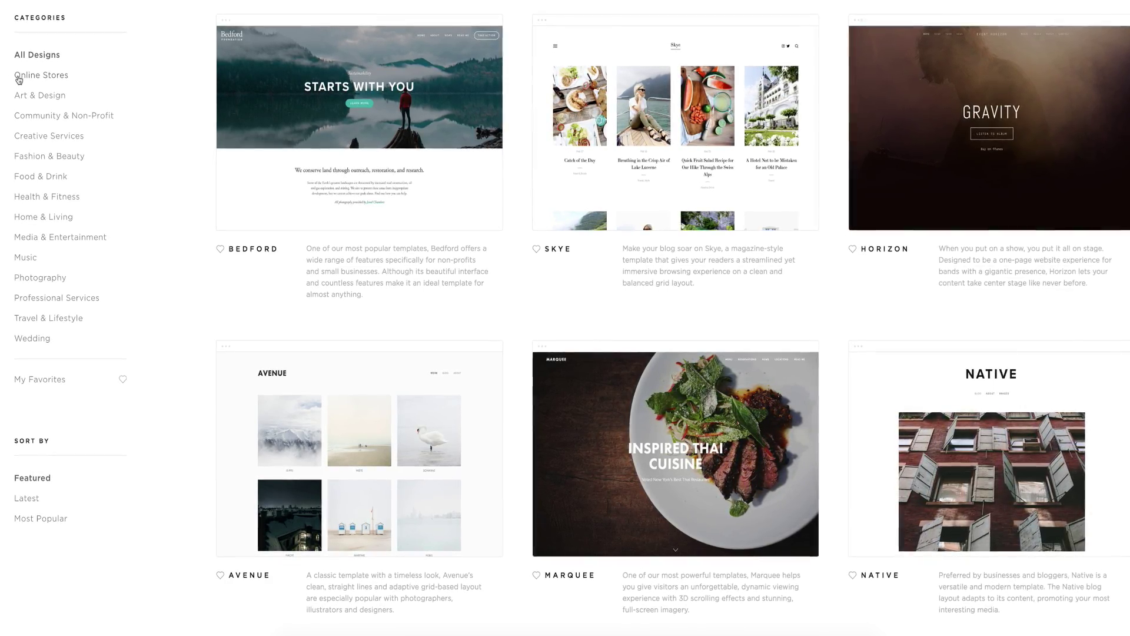
# Browse the Online Stores, Art & Design and Community & Non-Profit template categories.
pyautogui.click(19, 79)
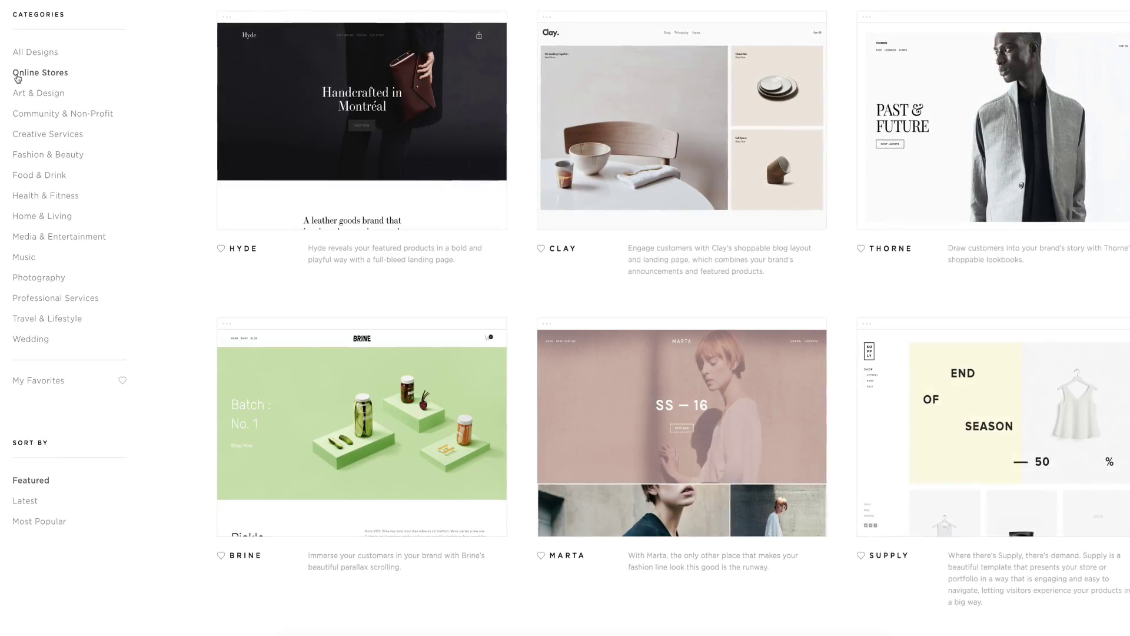
pyautogui.click(16, 91)
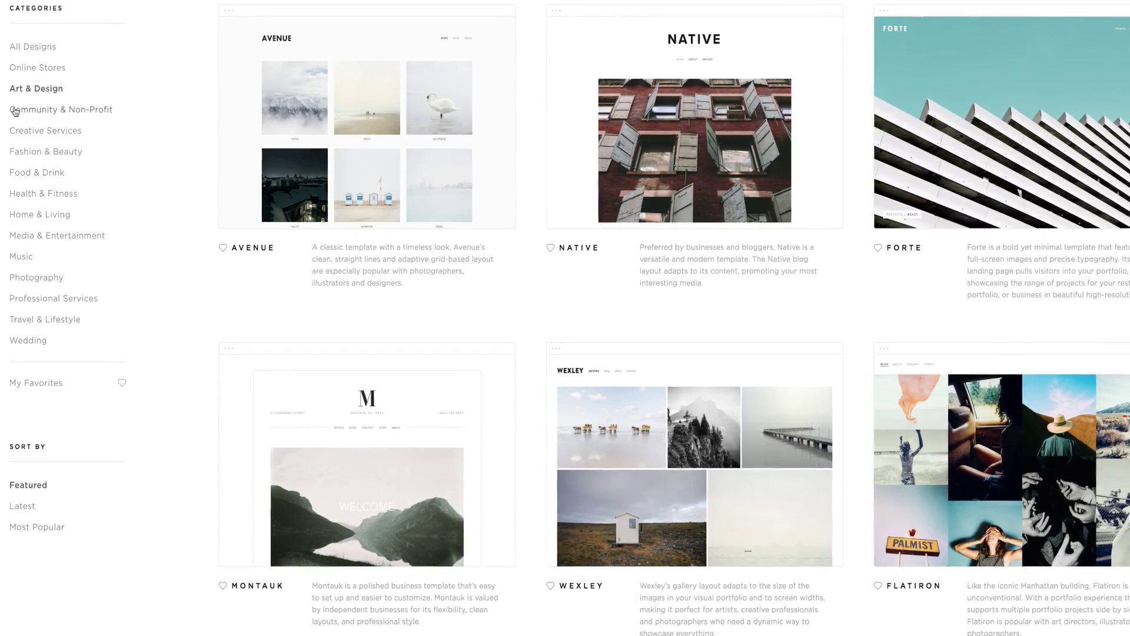
pyautogui.click(16, 112)
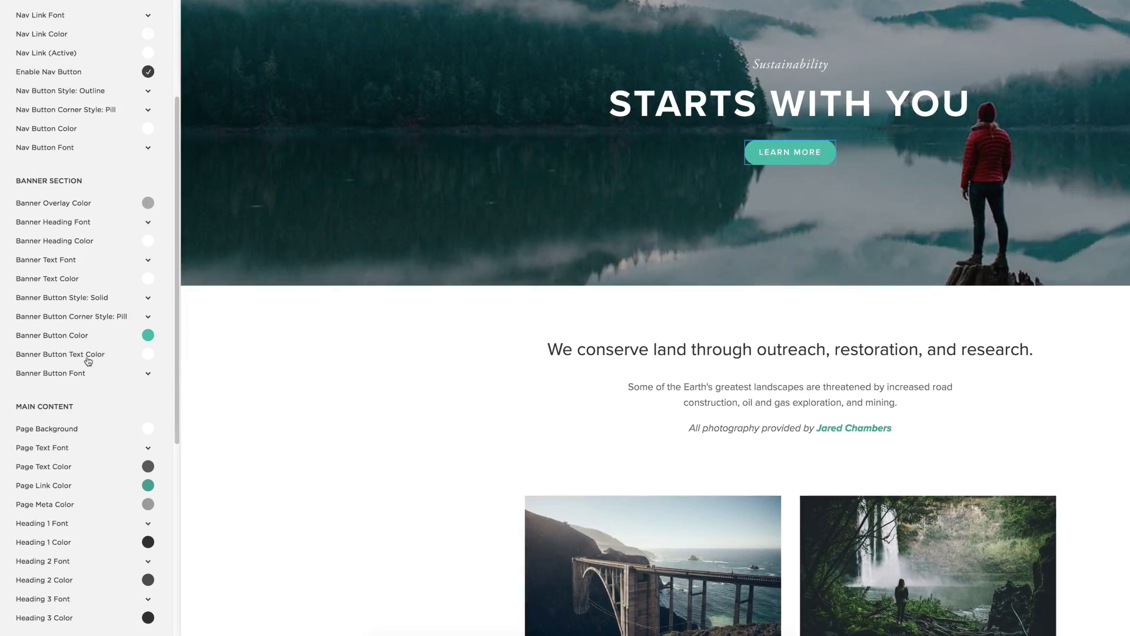
# Set the Banner Button Color to dark grey and the Page Link Color to blue.
pyautogui.click(148, 335)
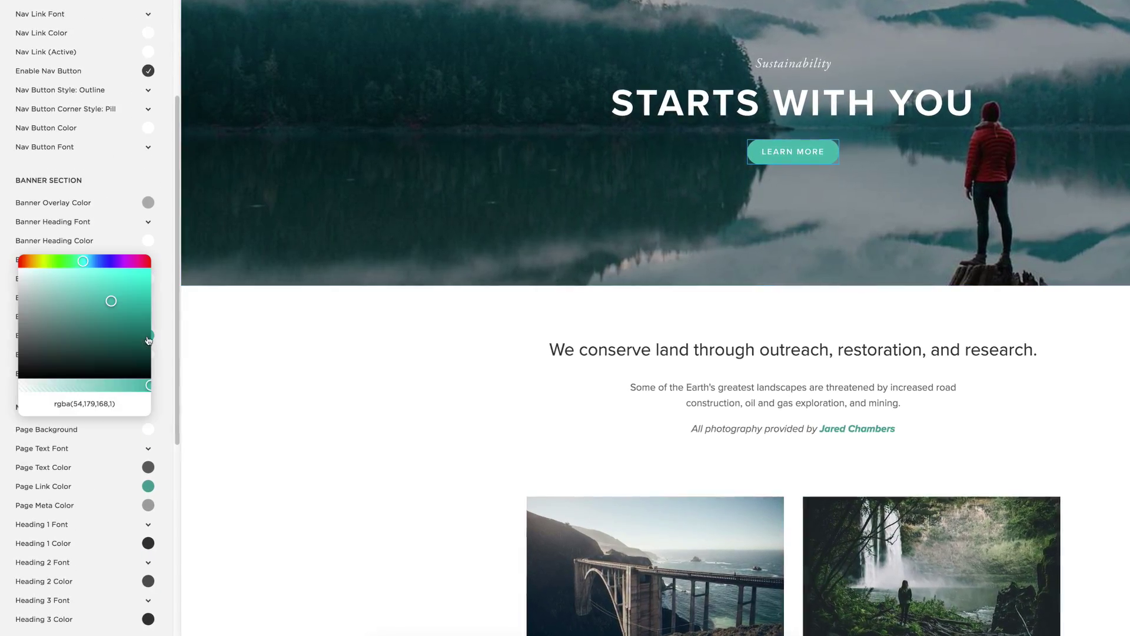
pyautogui.moveTo(95, 261); pyautogui.dragTo(93, 260)
pyautogui.moveTo(50, 330)
pyautogui.mouseDown()
pyautogui.moveTo(27, 343)
pyautogui.moveTo(94, 359)
pyautogui.mouseUp()
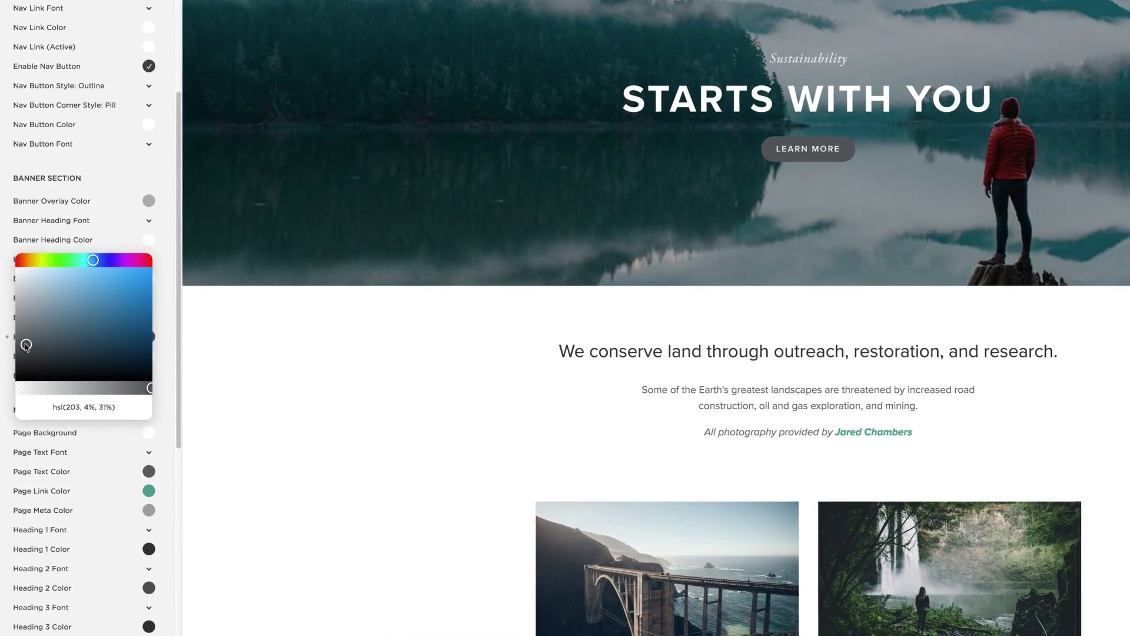
pyautogui.scroll(-2, 170, 428)
pyautogui.click(148, 436)
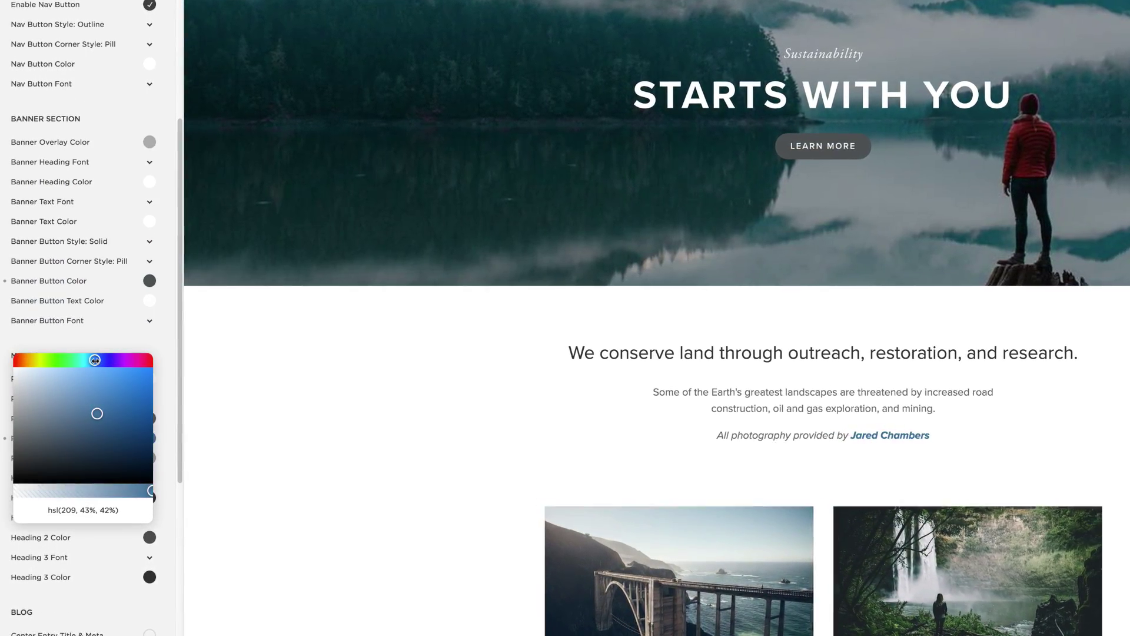
pyautogui.moveTo(97, 412)
pyautogui.mouseDown()
pyautogui.moveTo(91, 388)
pyautogui.moveTo(107, 379)
pyautogui.mouseUp()
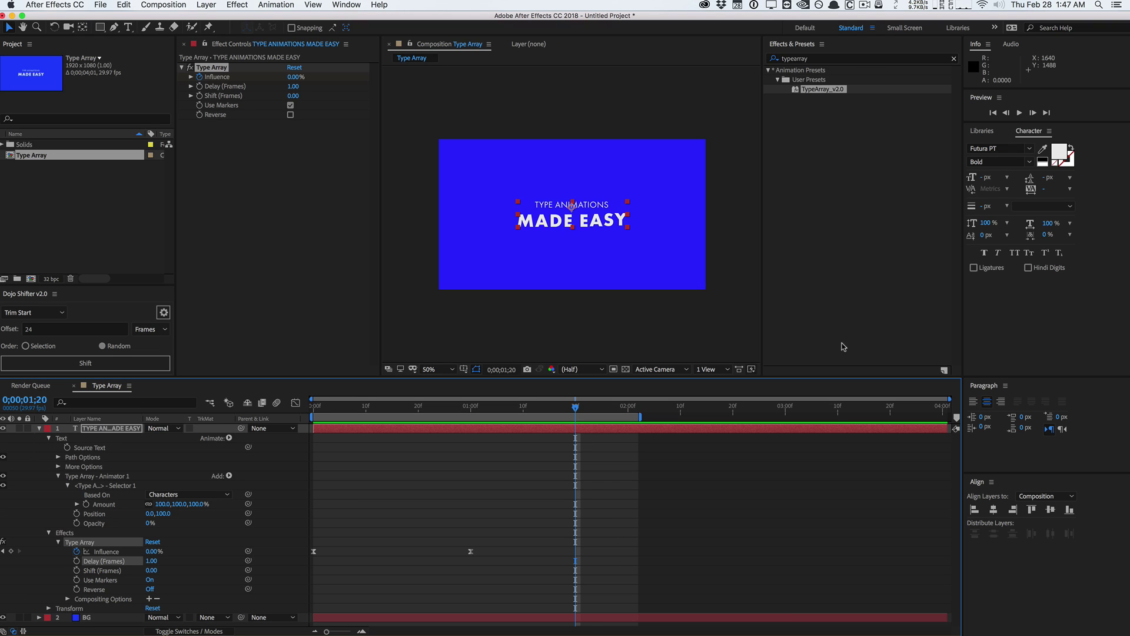
pyautogui.moveTo(541, 407); pyautogui.dragTo(618, 407)
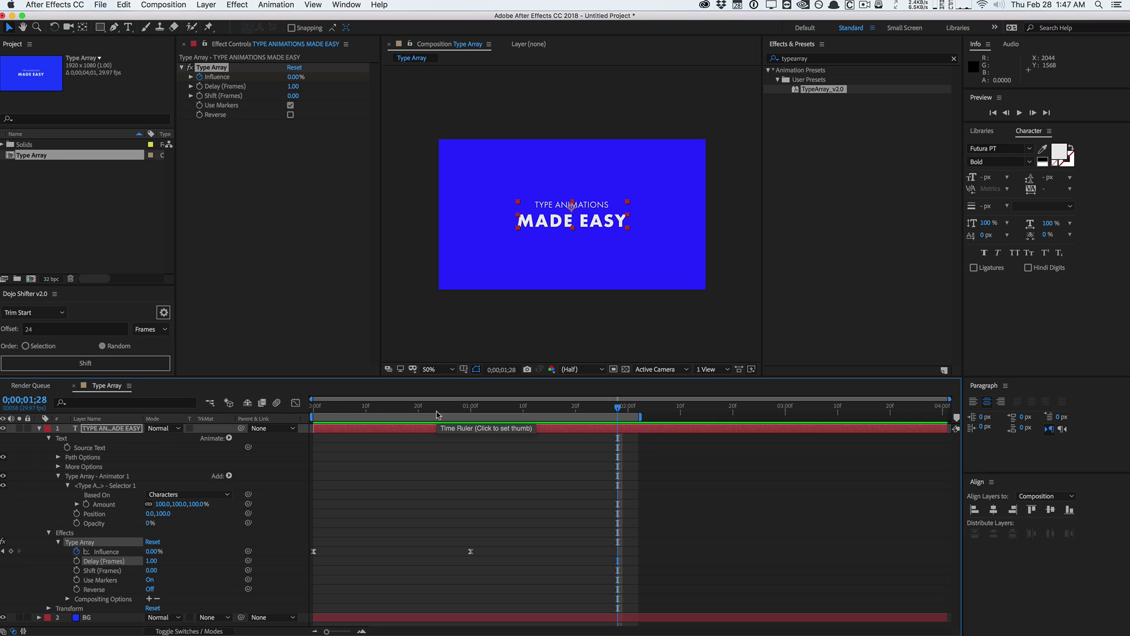
pyautogui.click(416, 479)
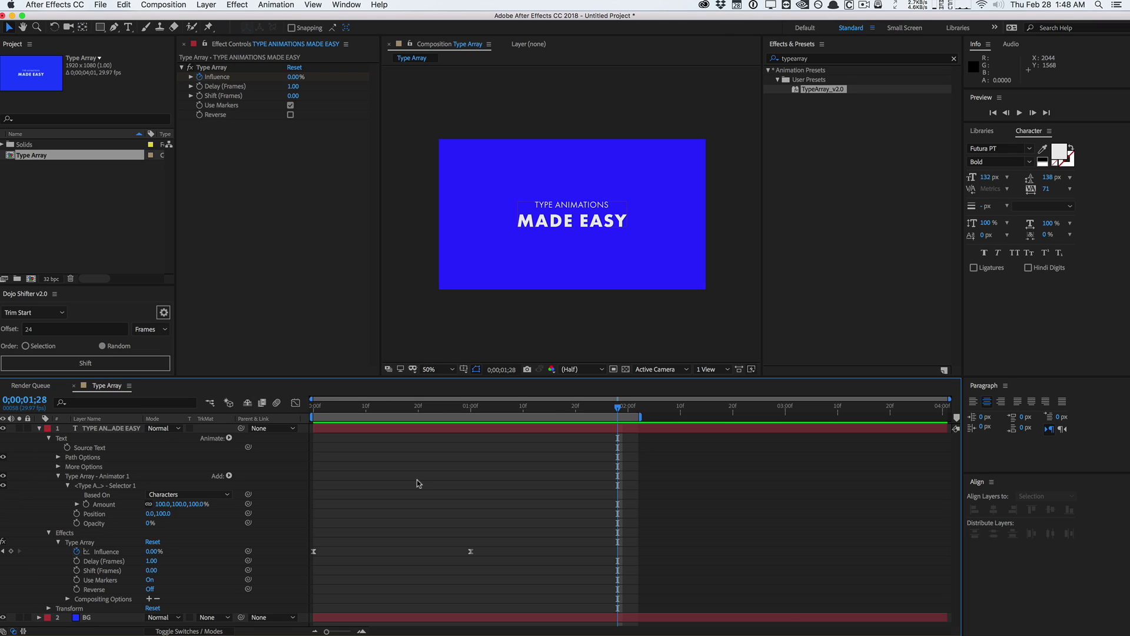